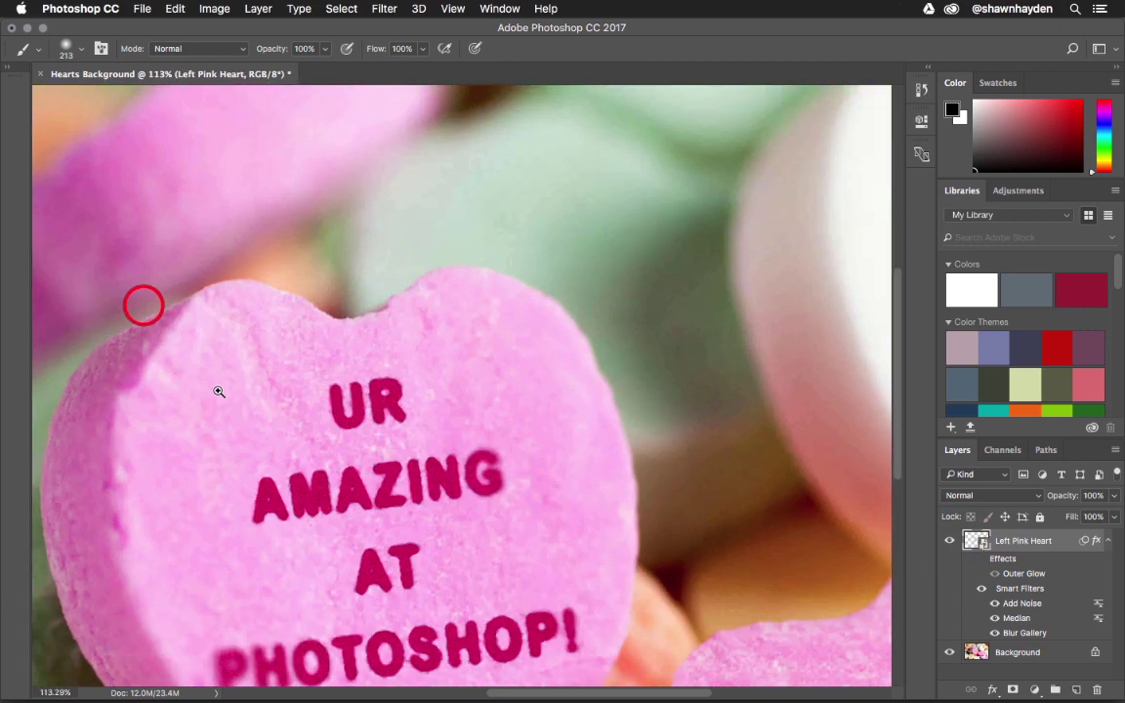
# Examine the lettering on the left candy heart up close with the Left Pink Heart layer hidden and shown
pyautogui.moveTo(391, 425); pyautogui.dragTo(325, 143)
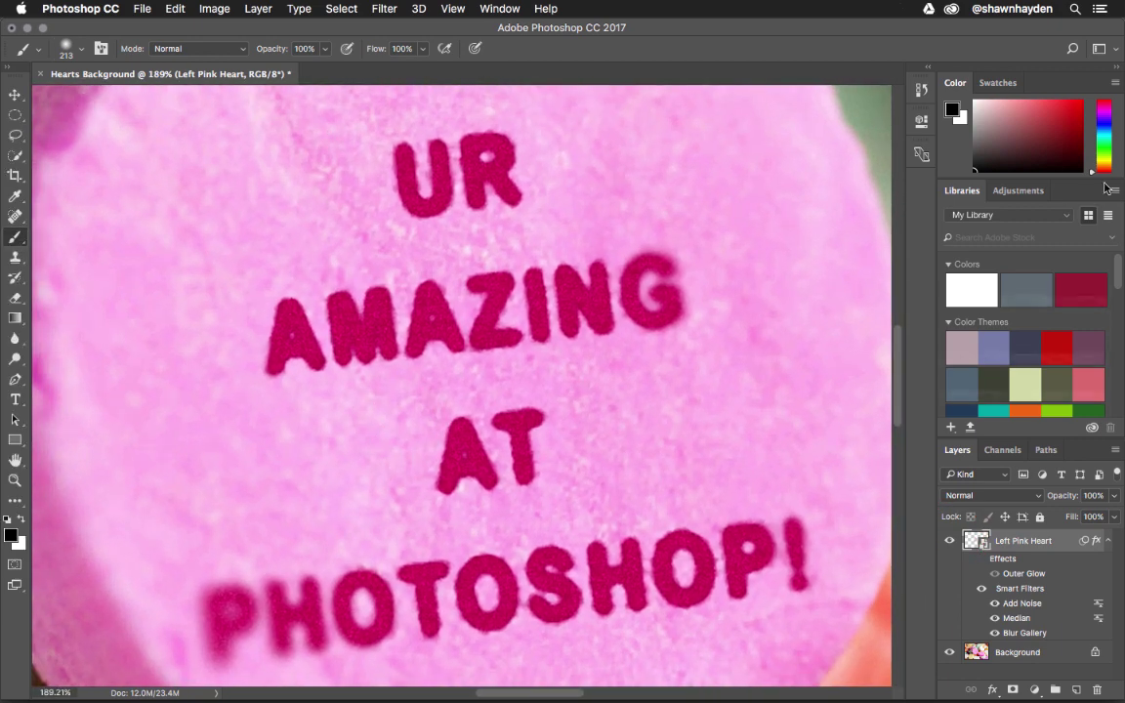
pyautogui.click(950, 542)
pyautogui.click(950, 542)
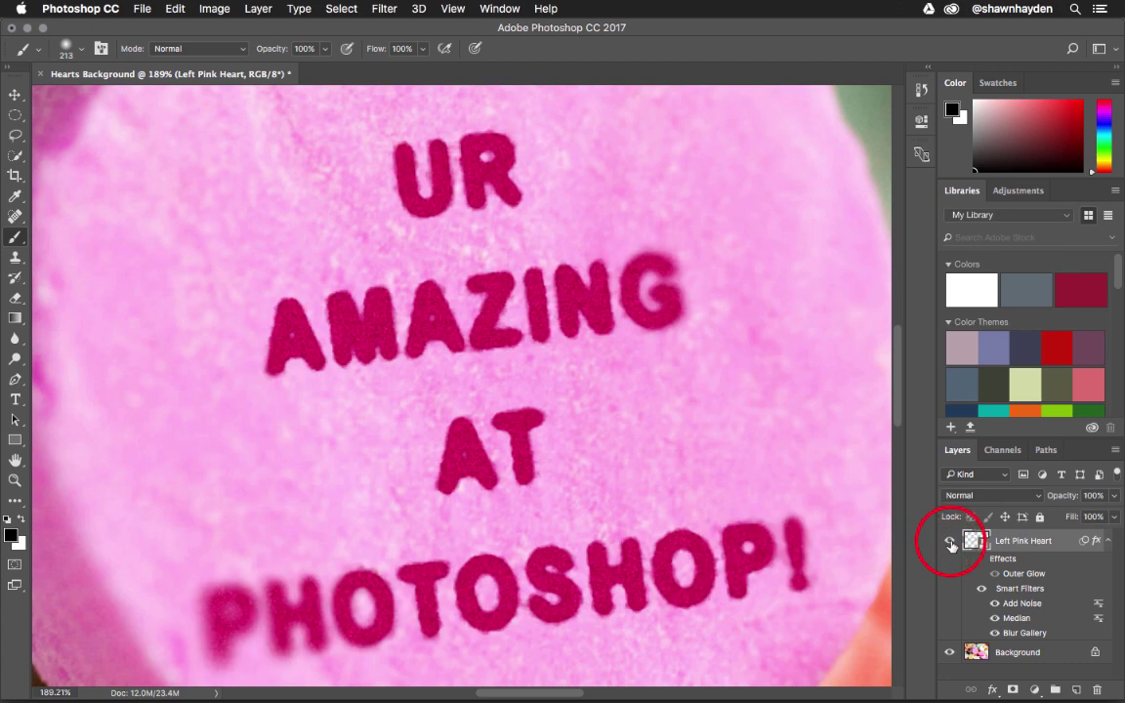
pyautogui.click(950, 540)
pyautogui.click(951, 540)
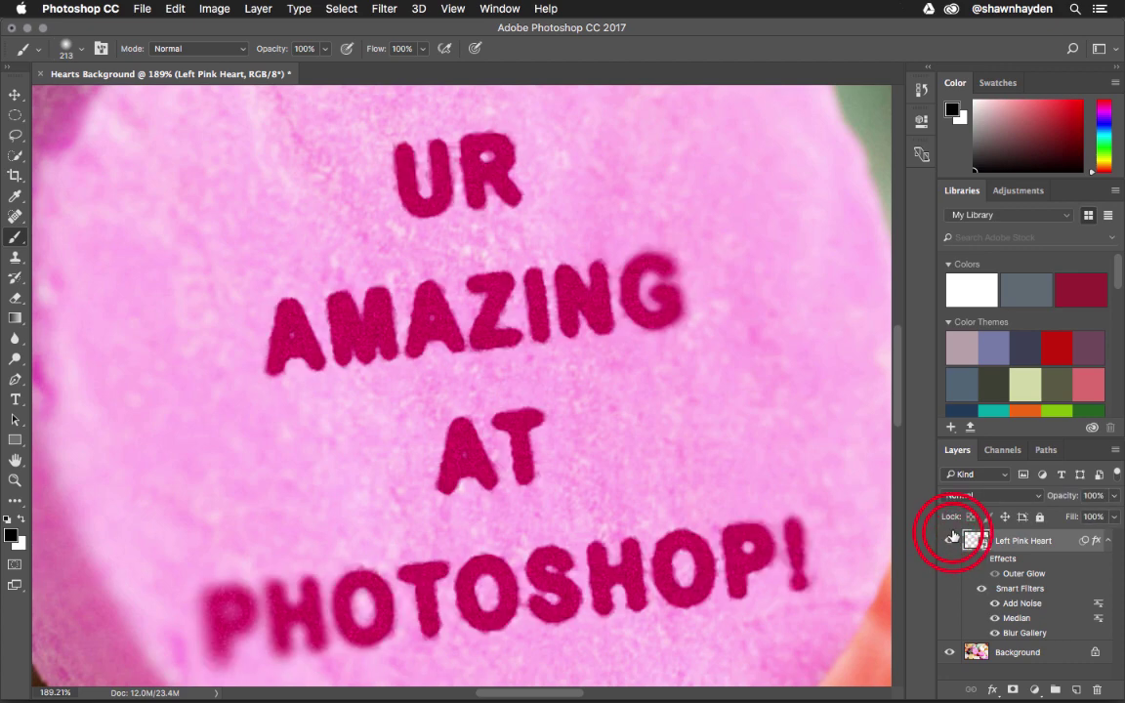
pyautogui.keyDown('alt'); pyautogui.click(479, 363); pyautogui.keyUp('alt')
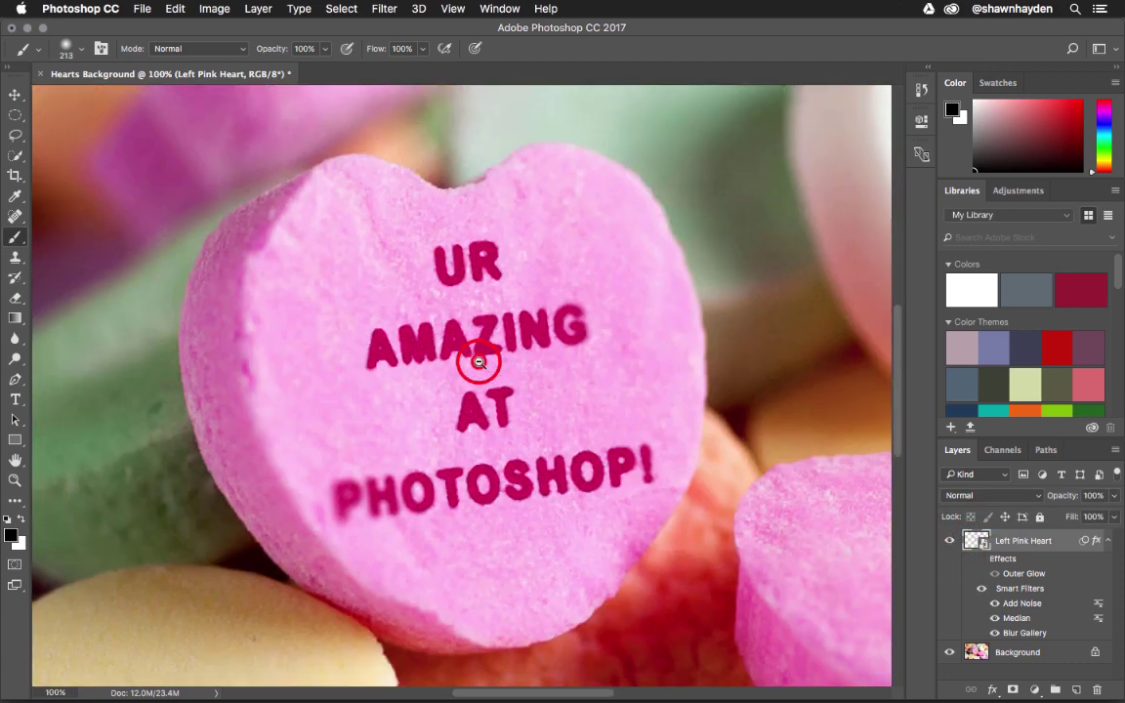
pyautogui.keyDown('alt'); pyautogui.click(478, 362); pyautogui.keyUp('alt')
# Collapse the Libraries panel and draw a rectangle shape about 590 × 354 px over the right pink heart
pyautogui.moveTo(653, 391); pyautogui.dragTo(398, 375)
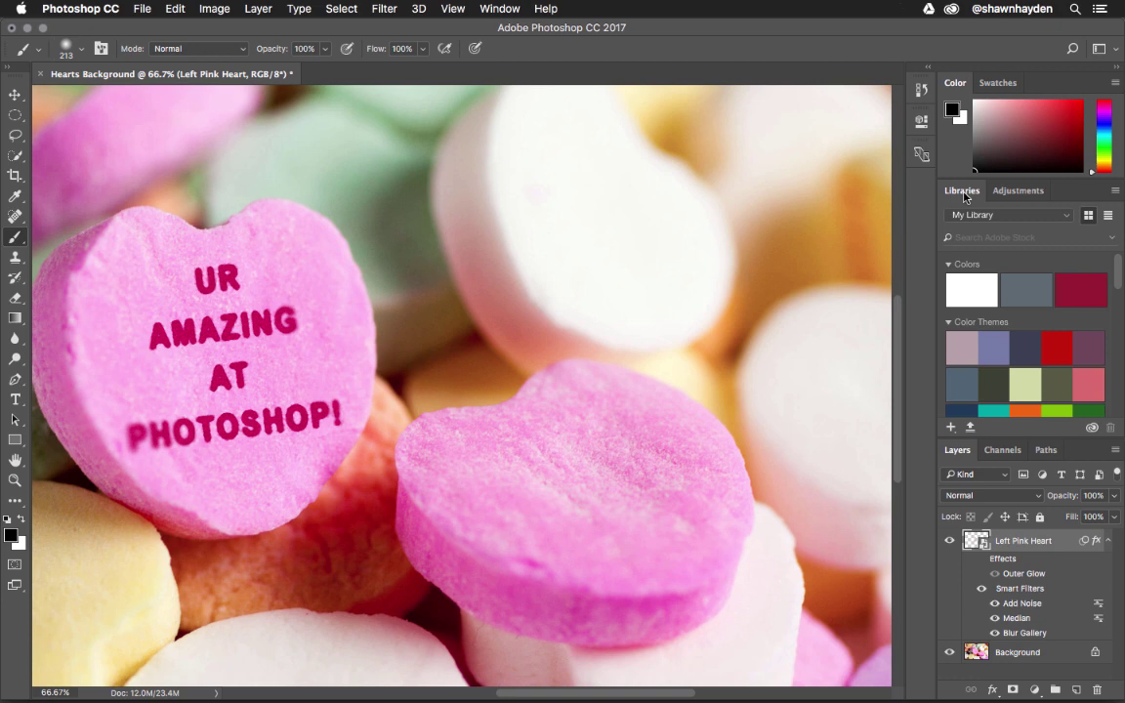
pyautogui.doubleClick(963, 193)
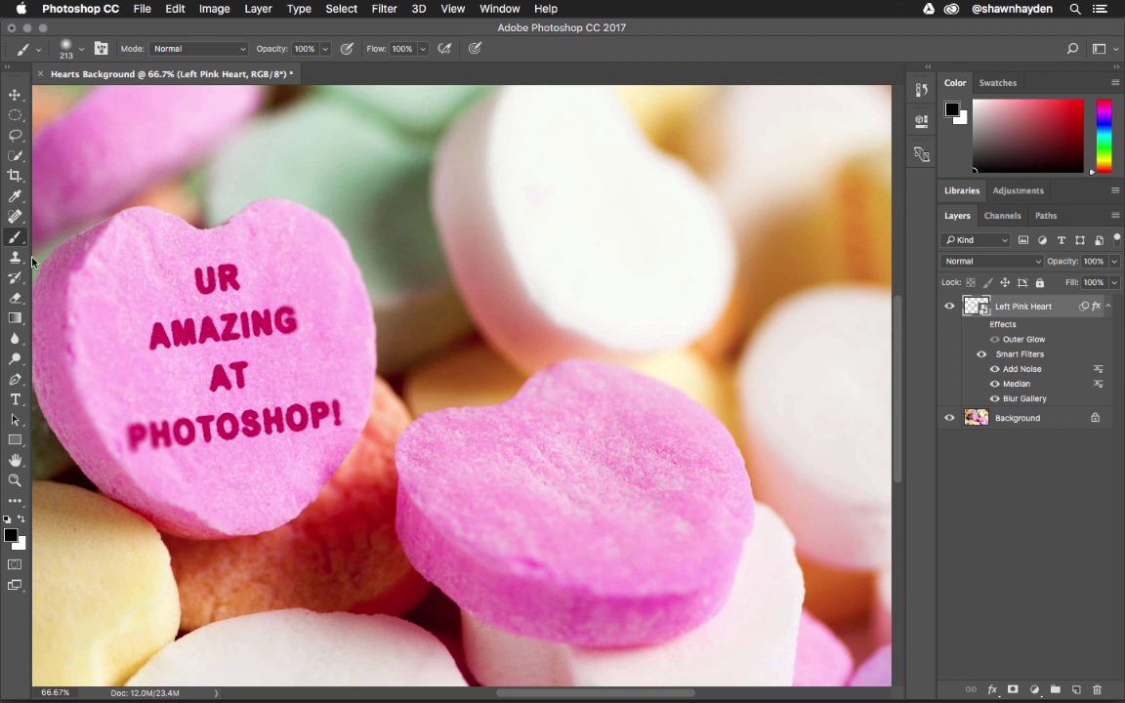
pyautogui.click(13, 444)
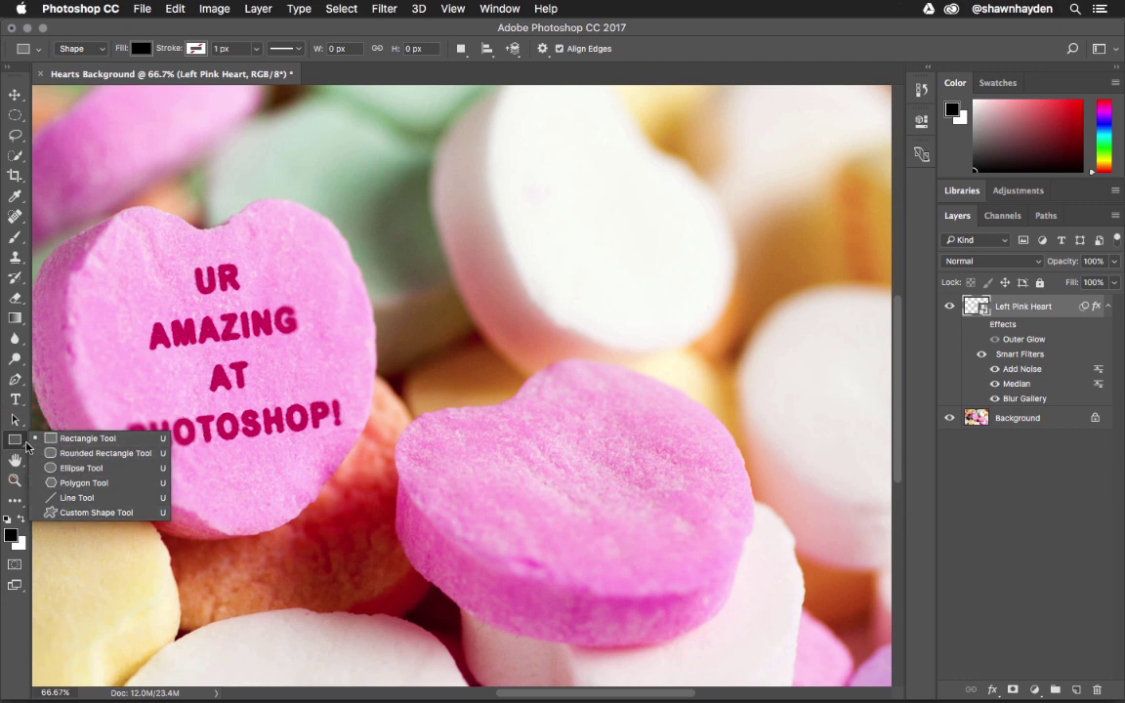
pyautogui.click(22, 444)
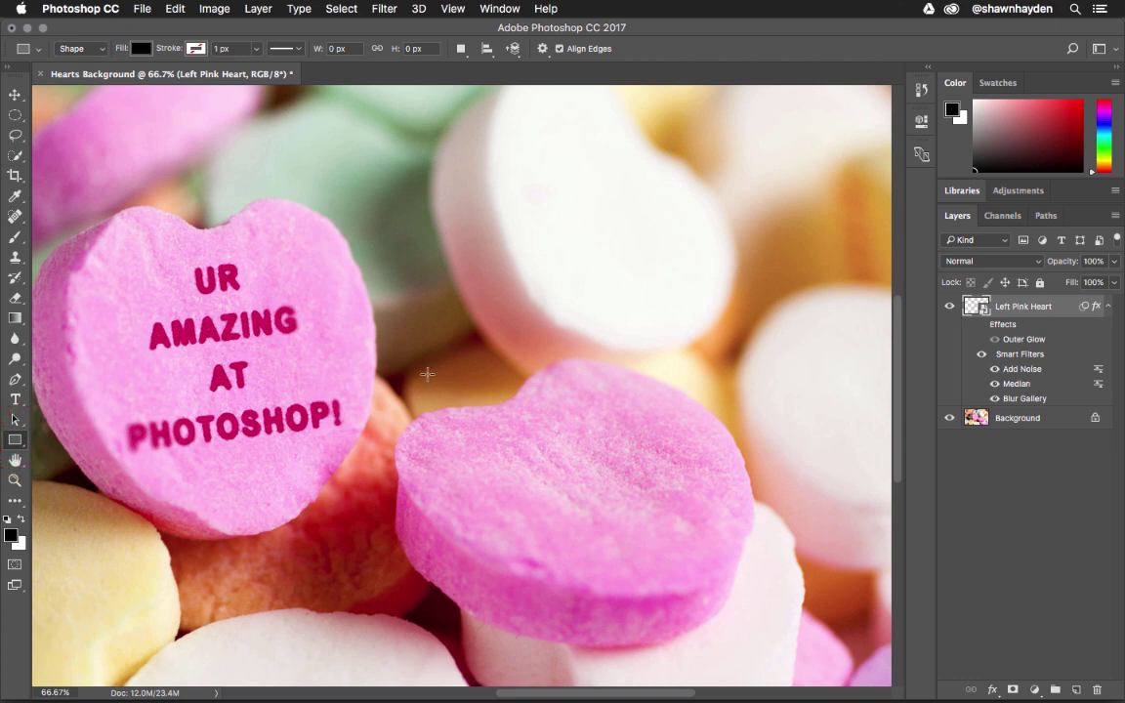
pyautogui.moveTo(431, 379); pyautogui.dragTo(738, 561)
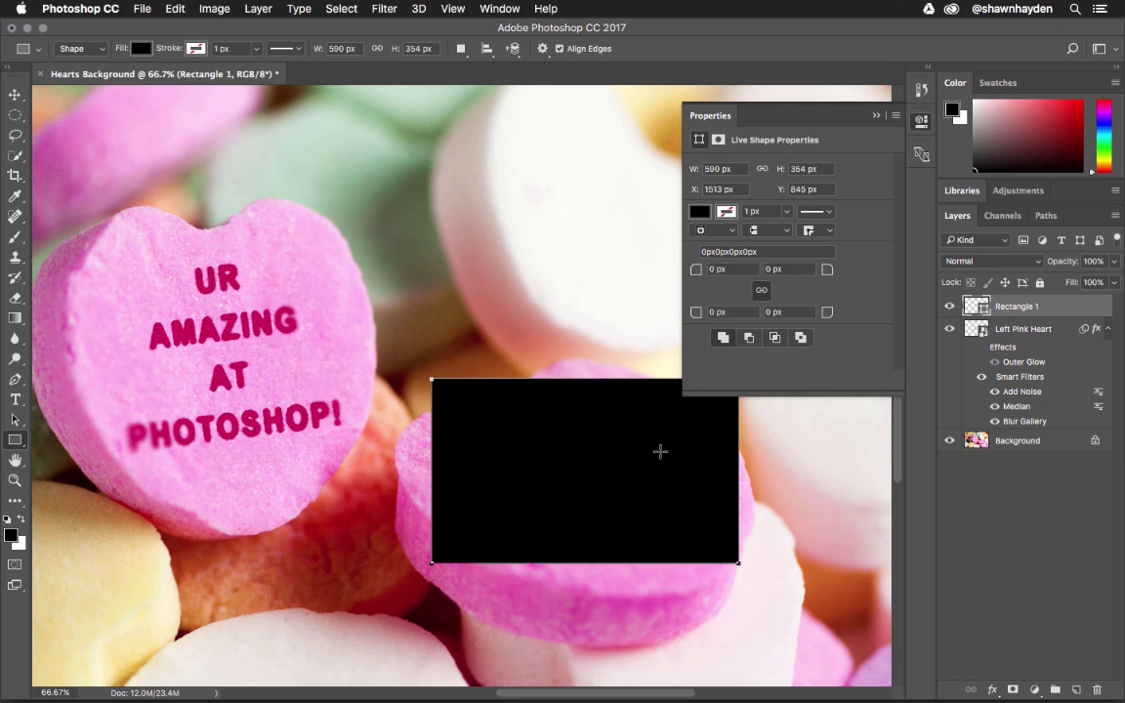
# Change the rectangle's fill color to white and close its shape properties
pyautogui.click(700, 217)
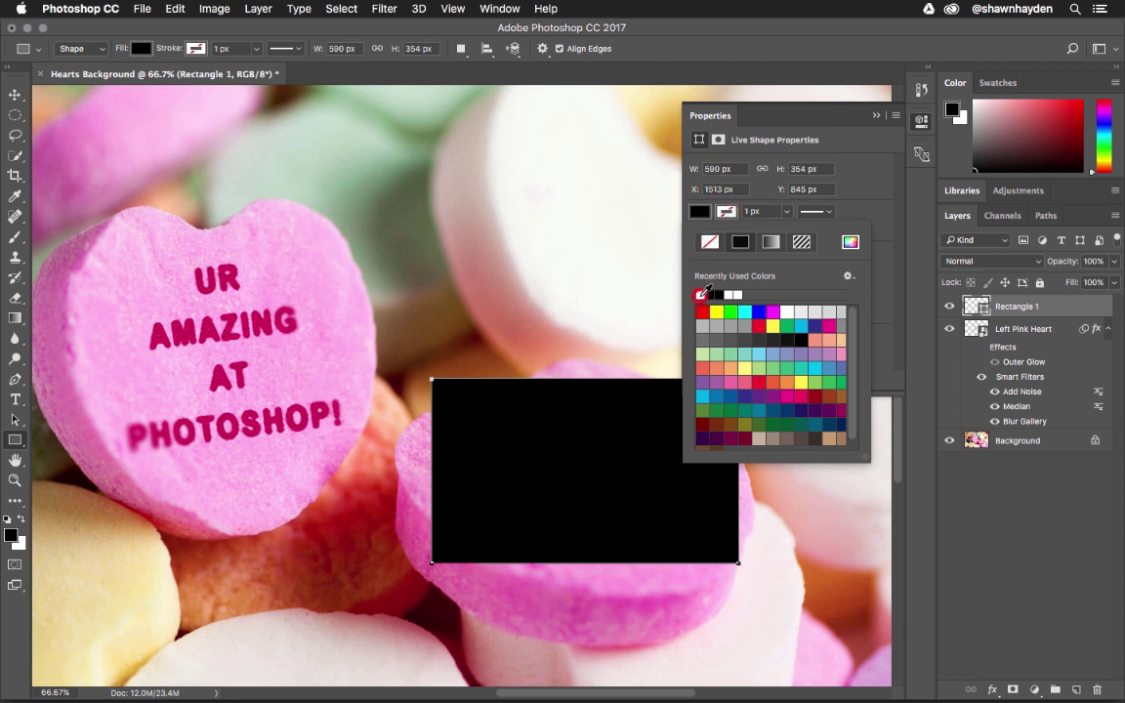
pyautogui.click(704, 294)
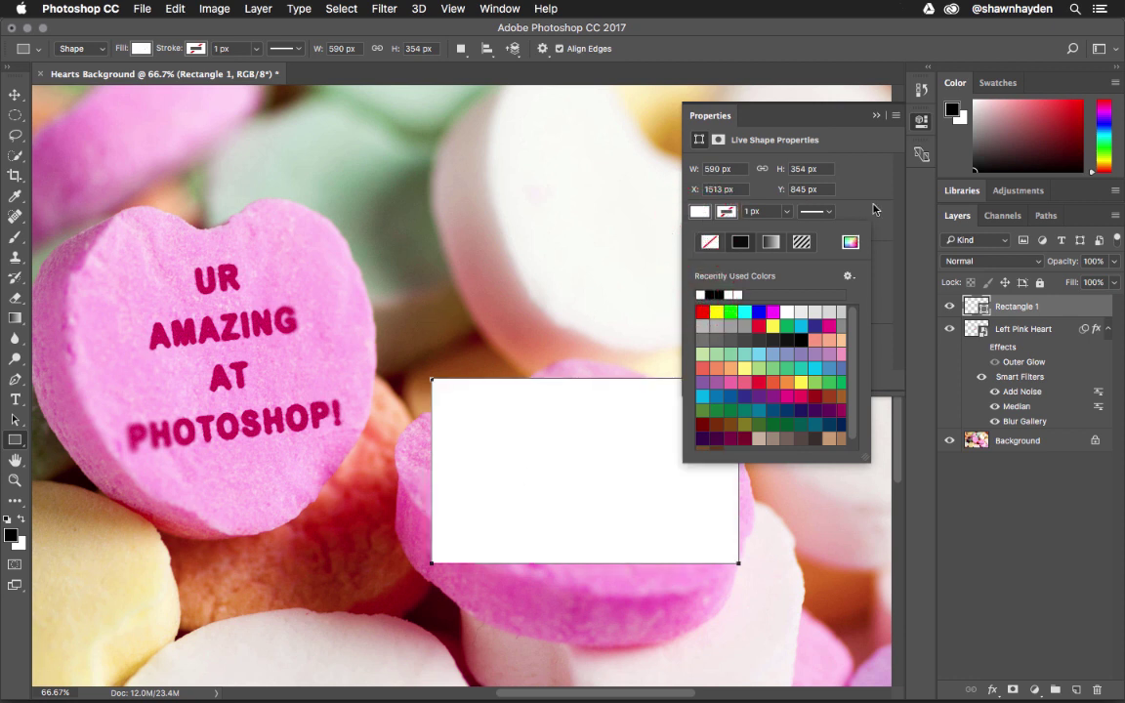
pyautogui.click(926, 124)
pyautogui.click(927, 124)
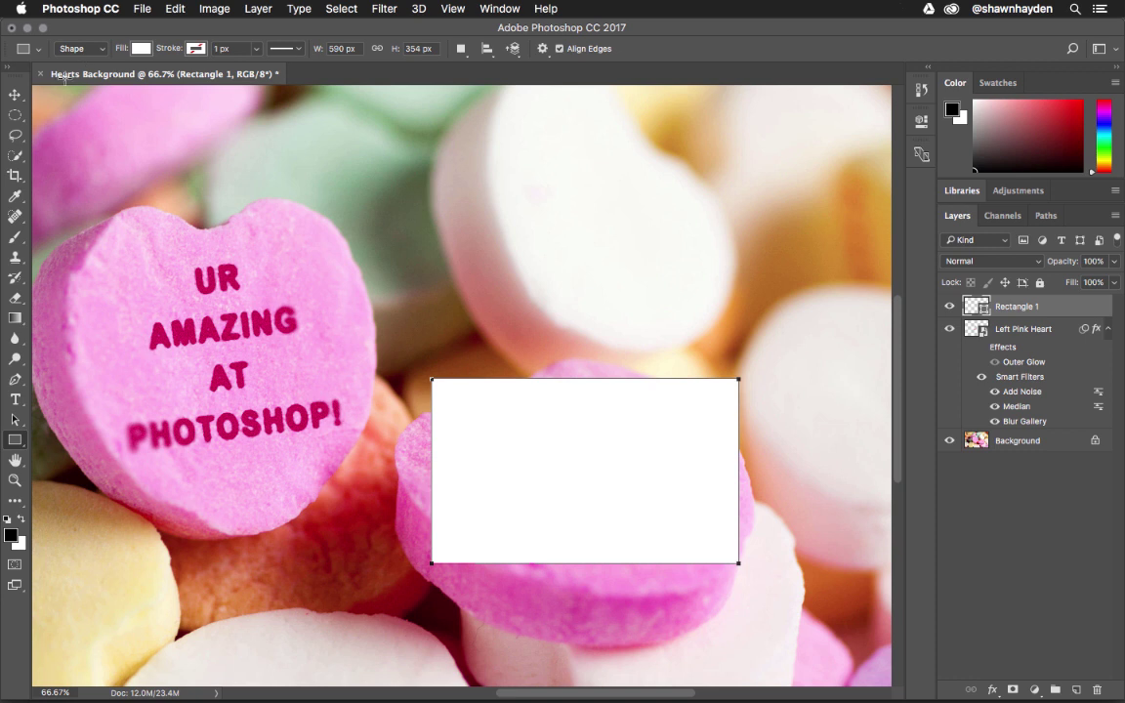
# Rename the rectangle's layer as Right Pink Heart
pyautogui.click(14, 96)
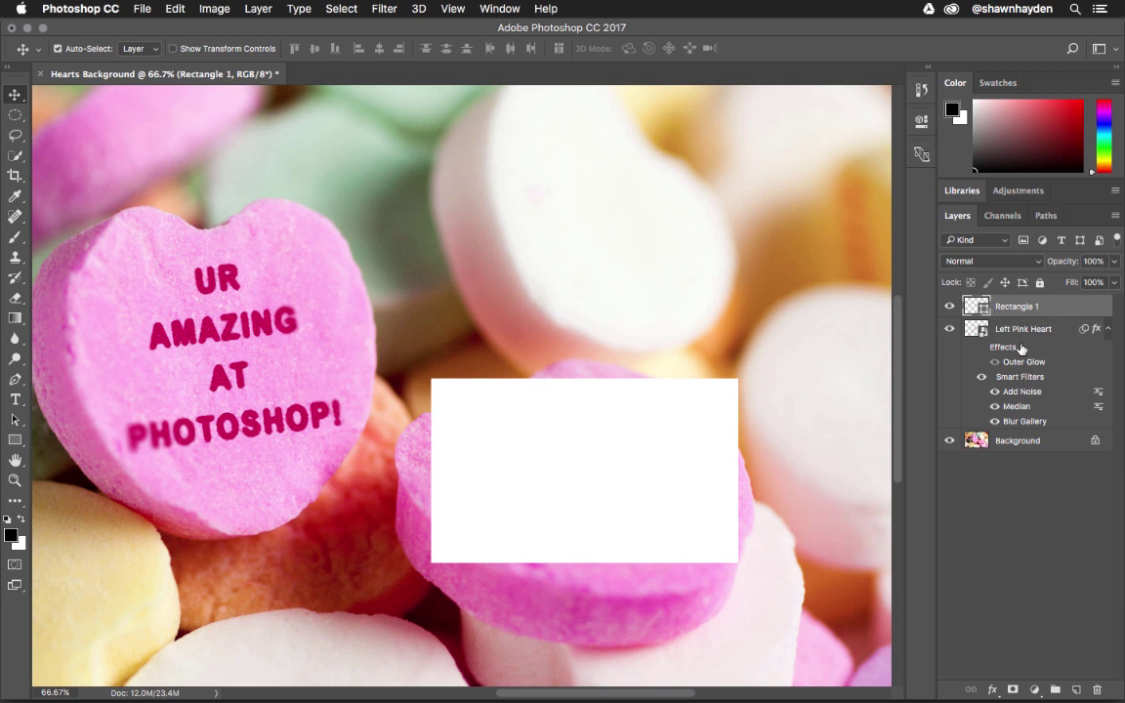
pyautogui.doubleClick(1016, 307)
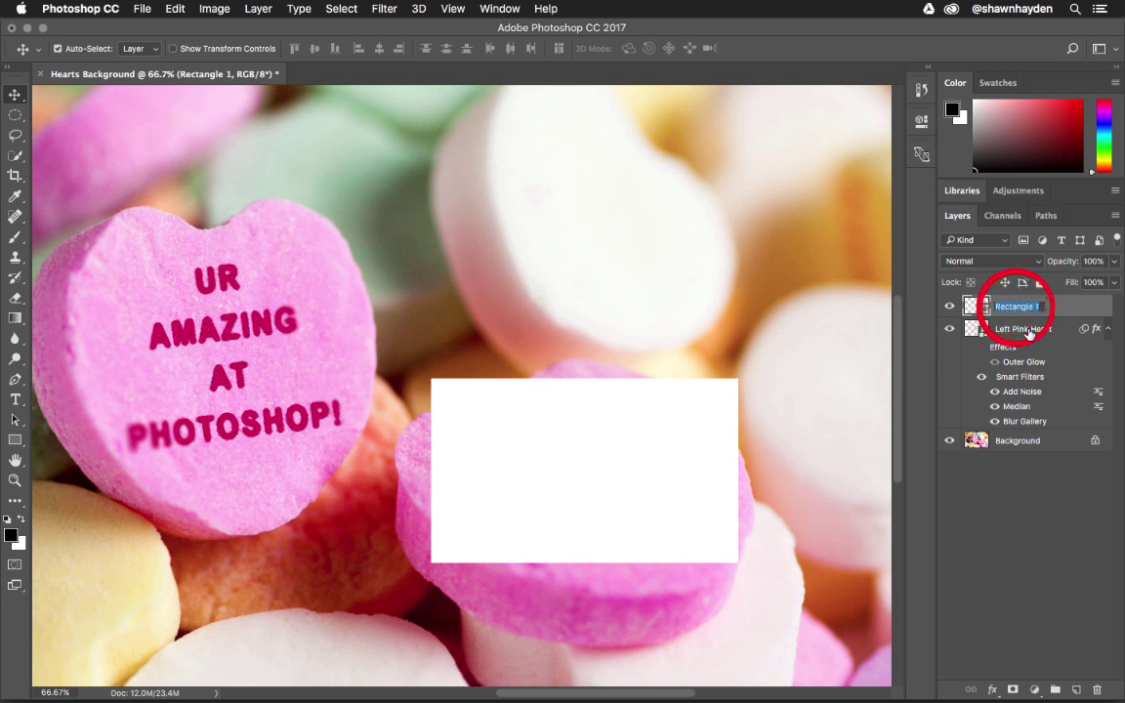
pyautogui.write('R')
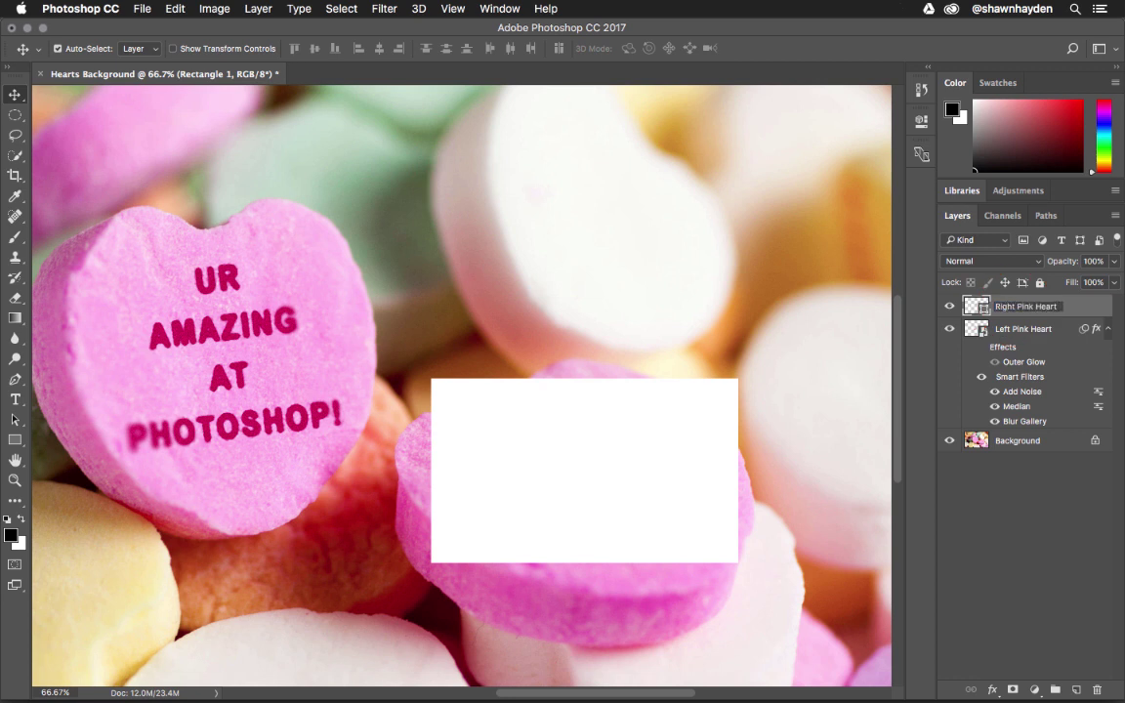
pyautogui.write('ight Pink Heart')
pyautogui.press('Return')
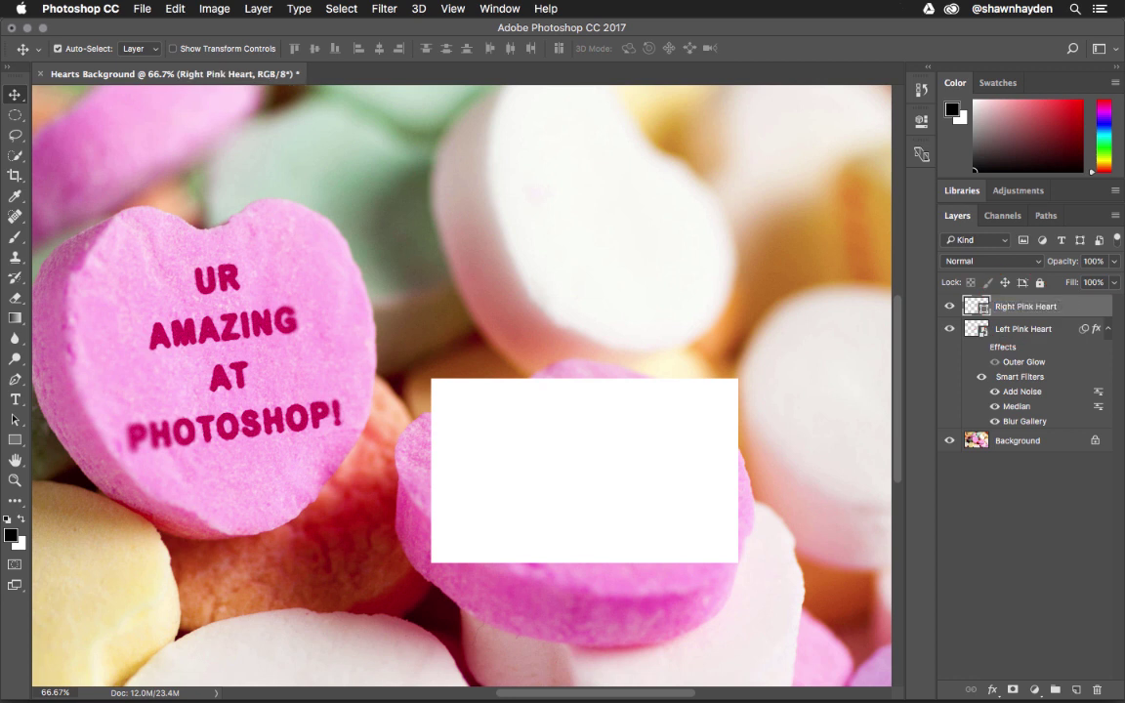
# Convert the Right Pink Heart layer to a smart object and open its contents for editing
pyautogui.rightClick(1072, 309)
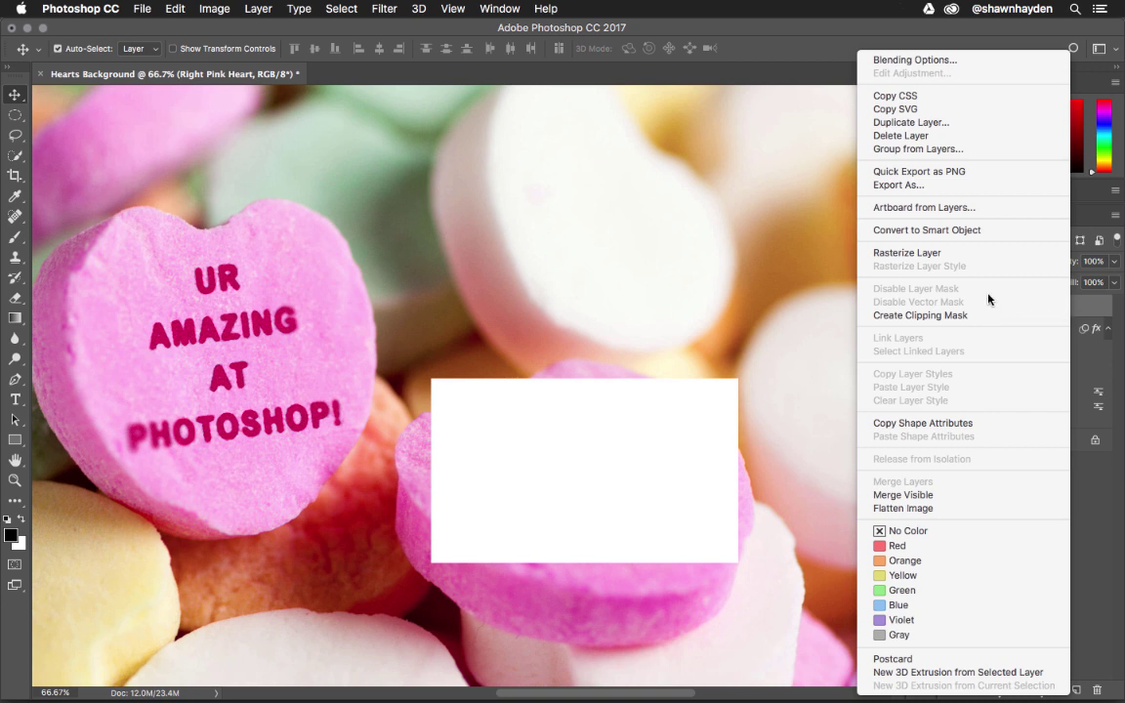
pyautogui.click(1009, 235)
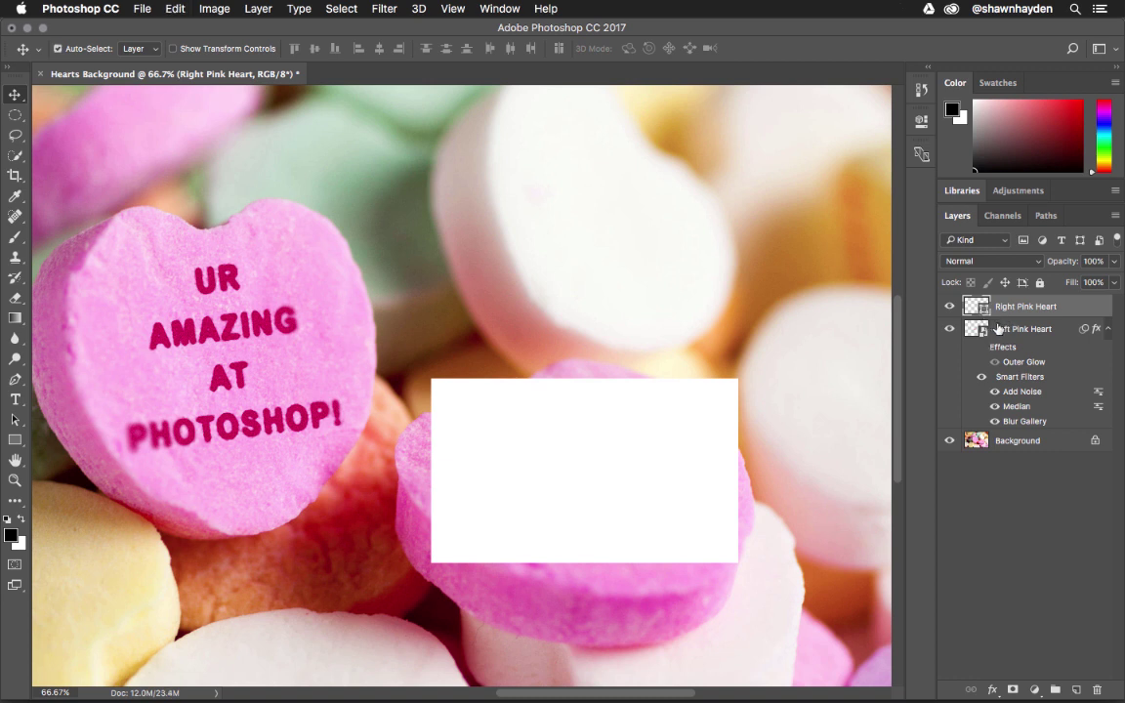
pyautogui.press('super+z')
pyautogui.doubleClick(982, 308)
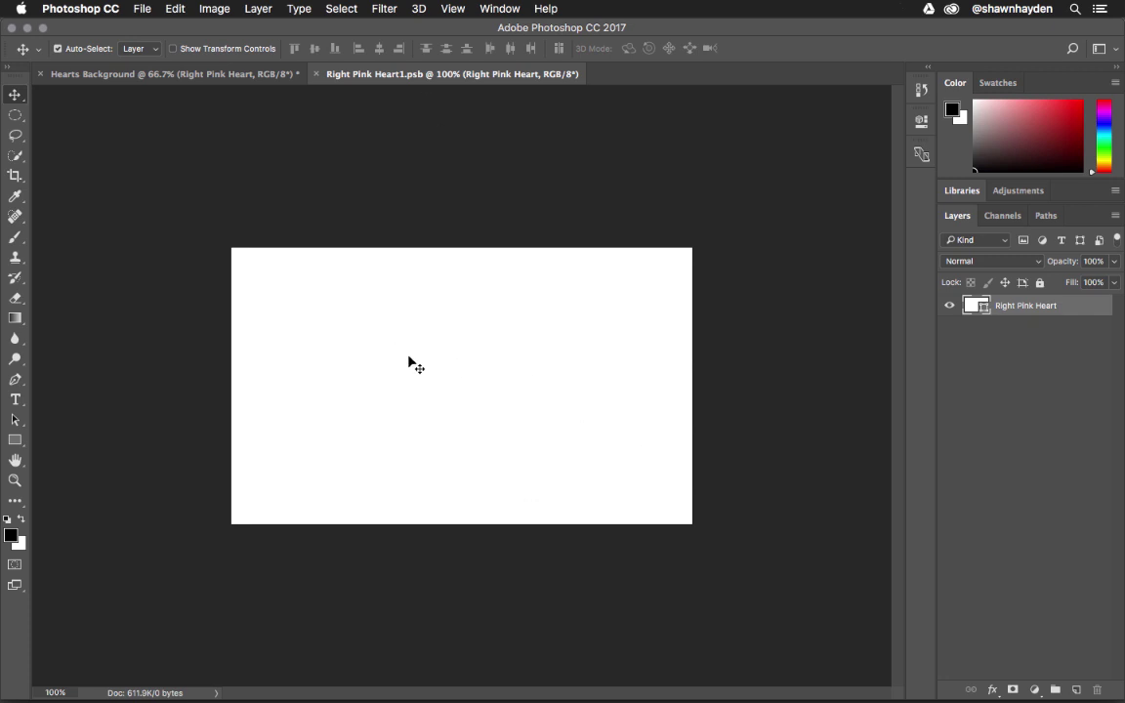
# Start a text layer near the middle of the white rectangle using Arial Bold, 65 pt, center-aligned
pyautogui.click(15, 400)
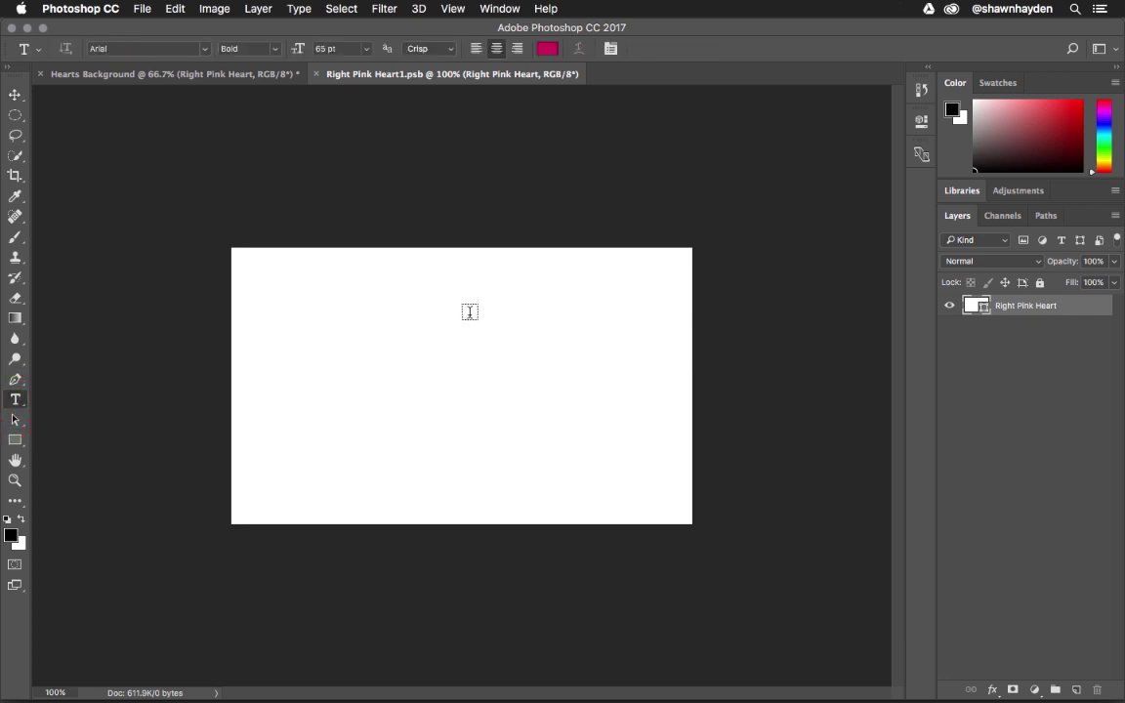
pyautogui.click(469, 372)
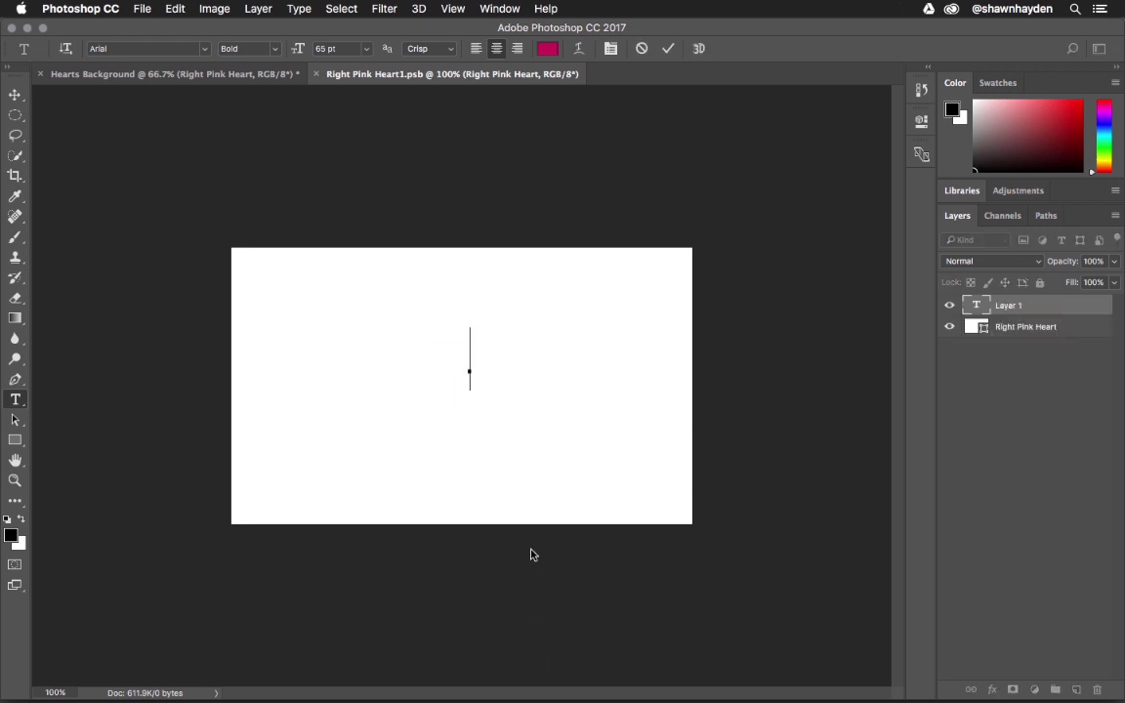
pyautogui.click(117, 46)
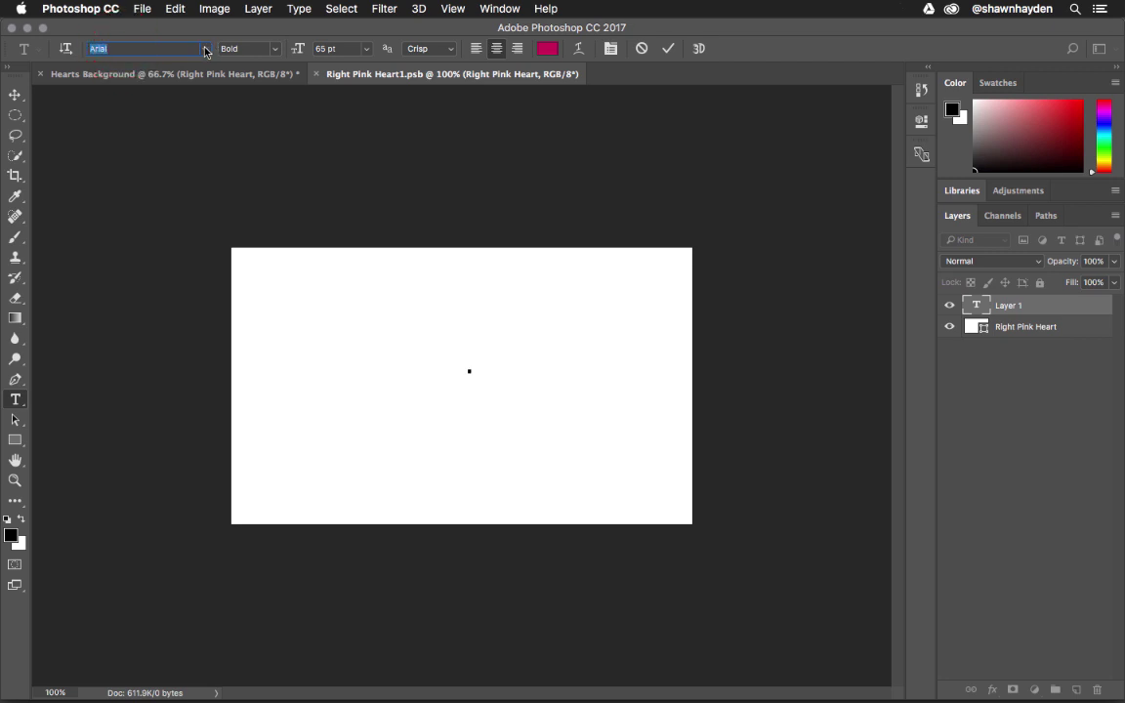
pyautogui.click(258, 49)
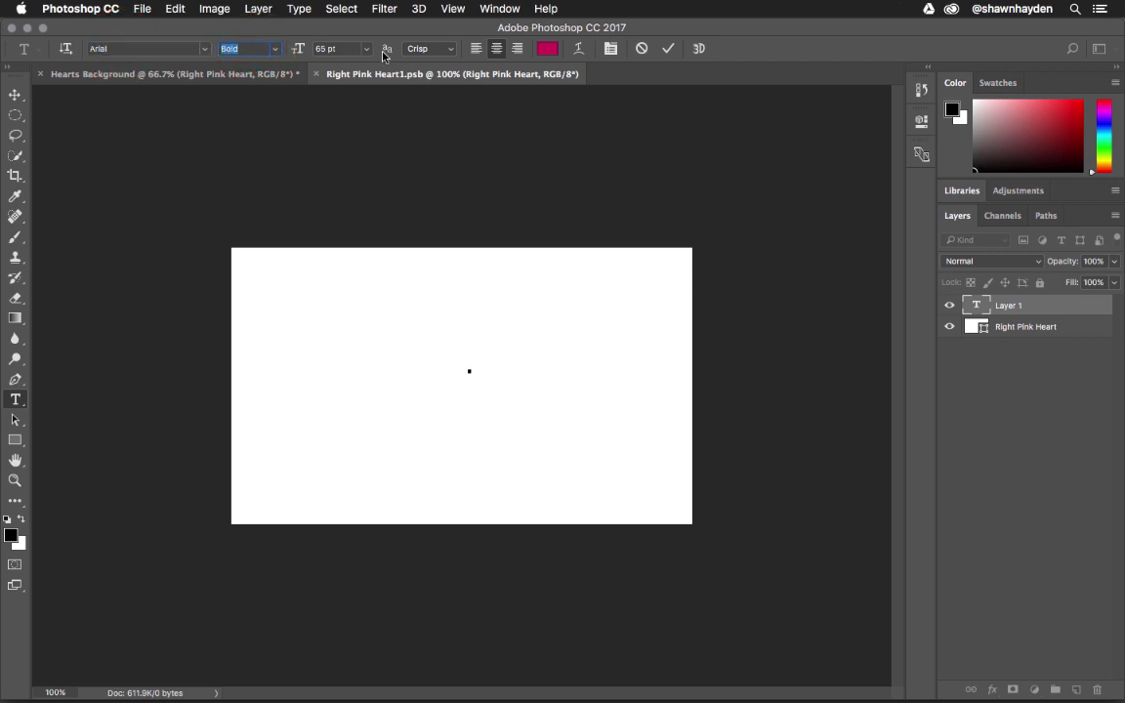
pyautogui.click(349, 48)
pyautogui.click(498, 51)
# Set the text color to the bright pink-red #f10055
pyautogui.click(548, 49)
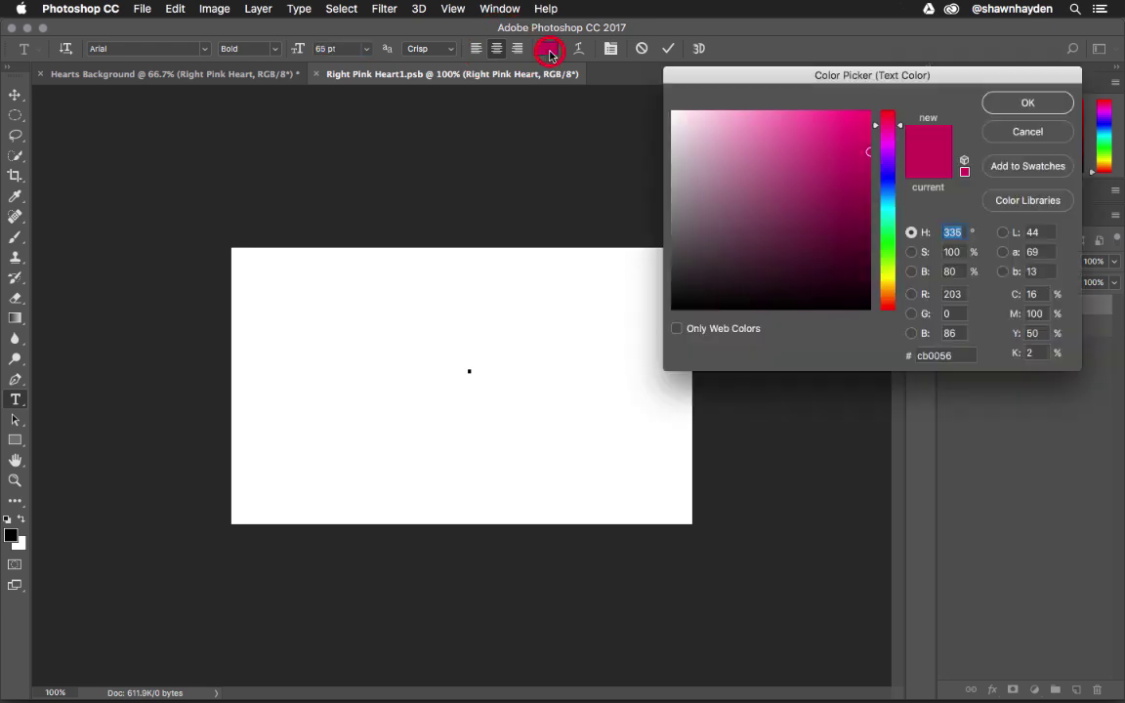
pyautogui.click(868, 132)
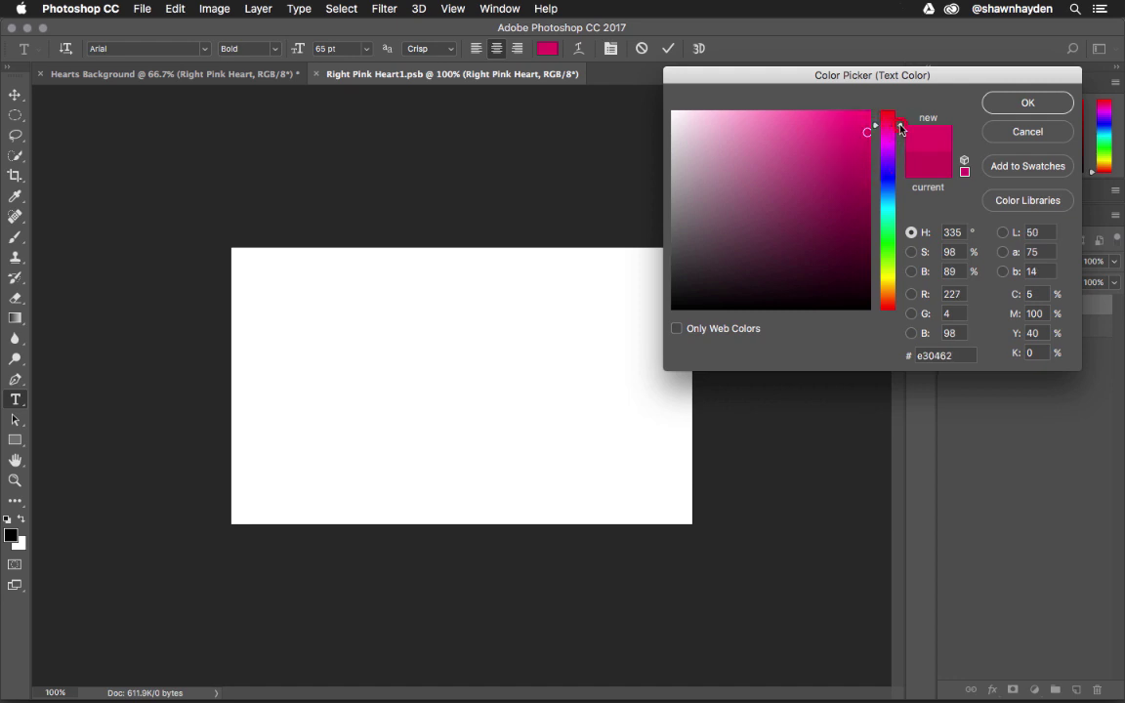
pyautogui.moveTo(901, 128); pyautogui.dragTo(874, 121)
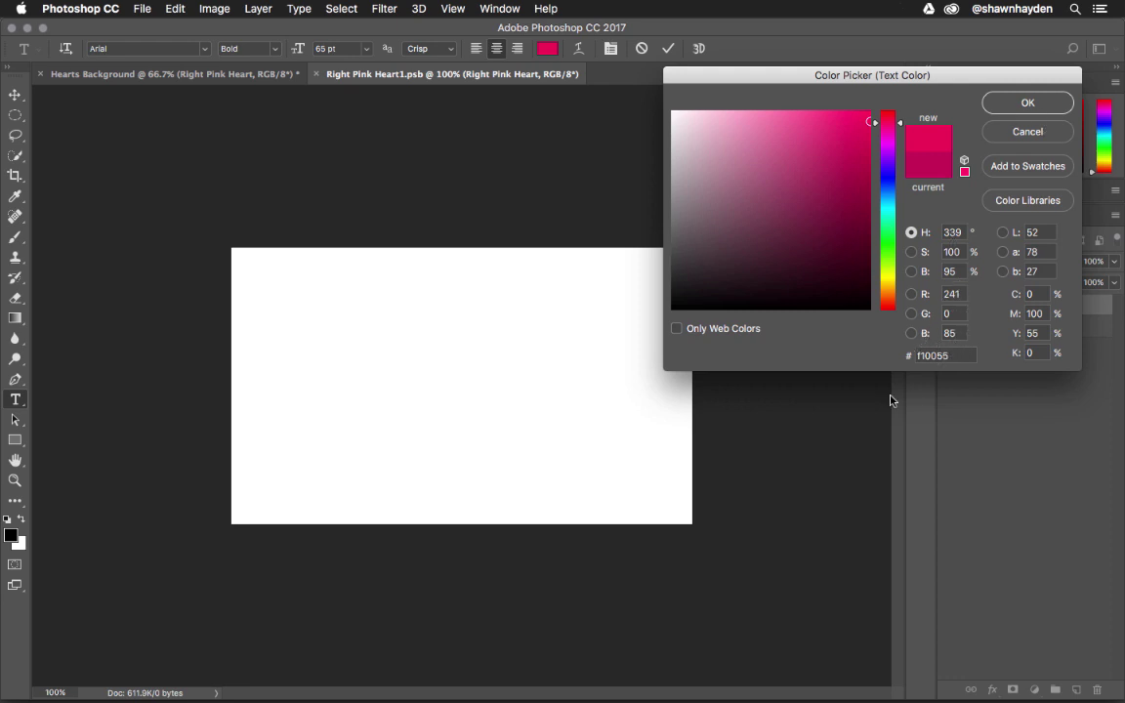
pyautogui.doubleClick(953, 362)
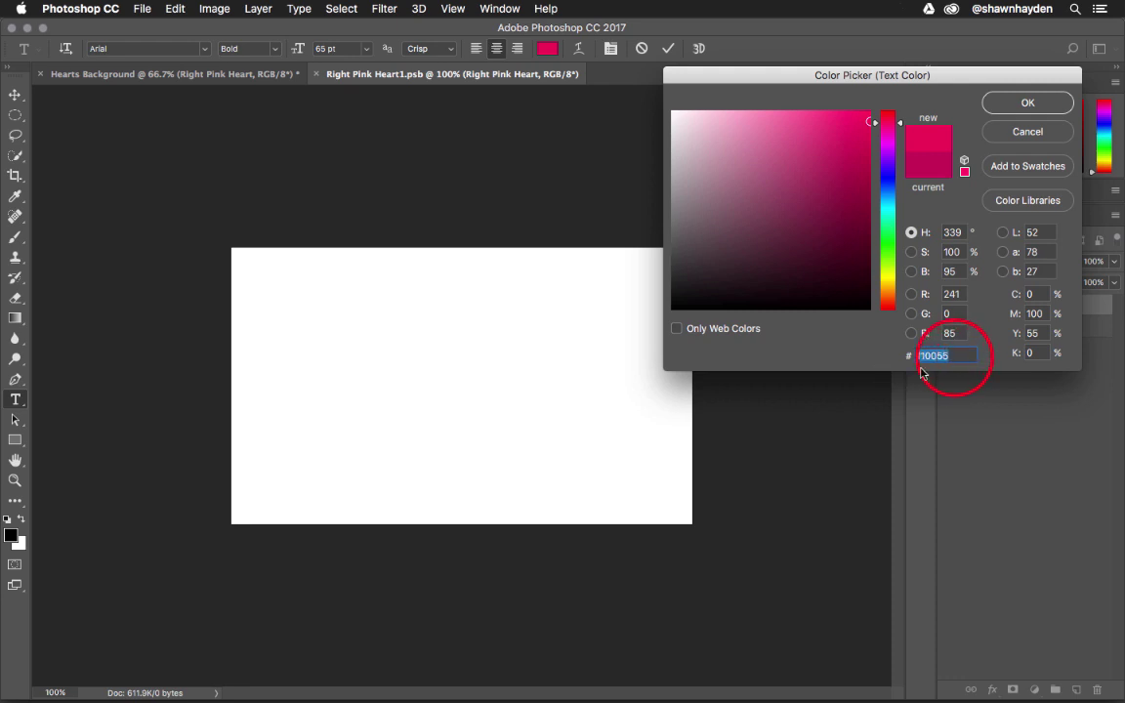
pyautogui.click(1029, 104)
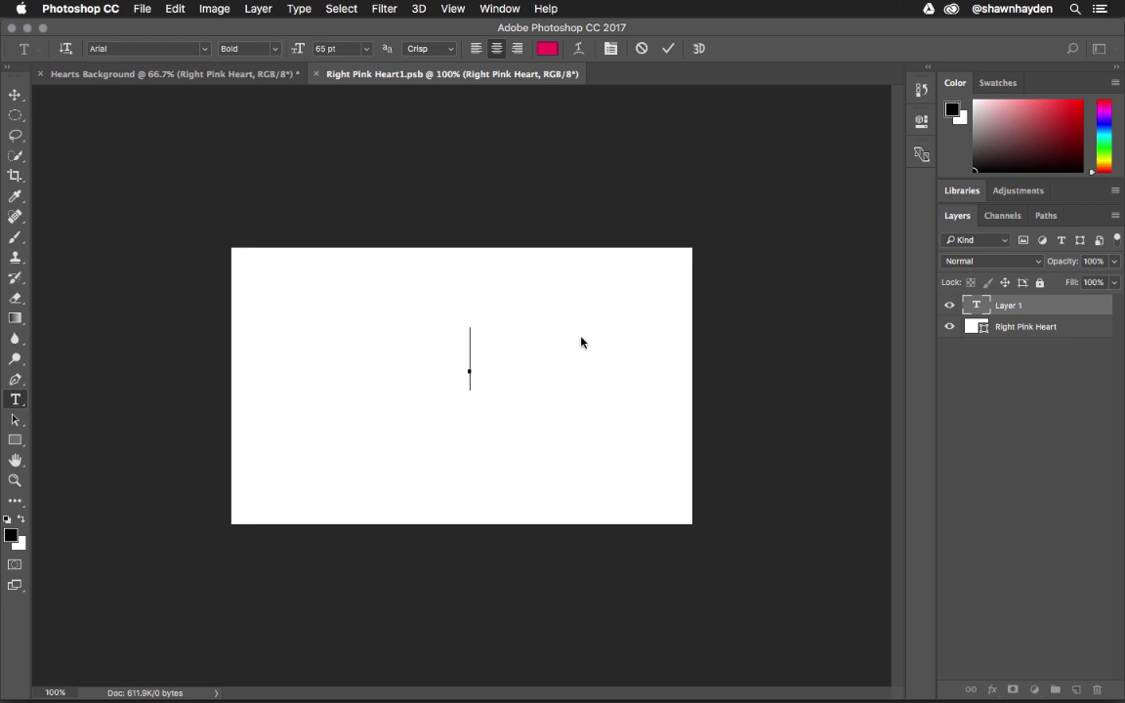
# Enter LUV and U on two separate lines, and close the smart object's document with its changes saved
pyautogui.write('LUV')
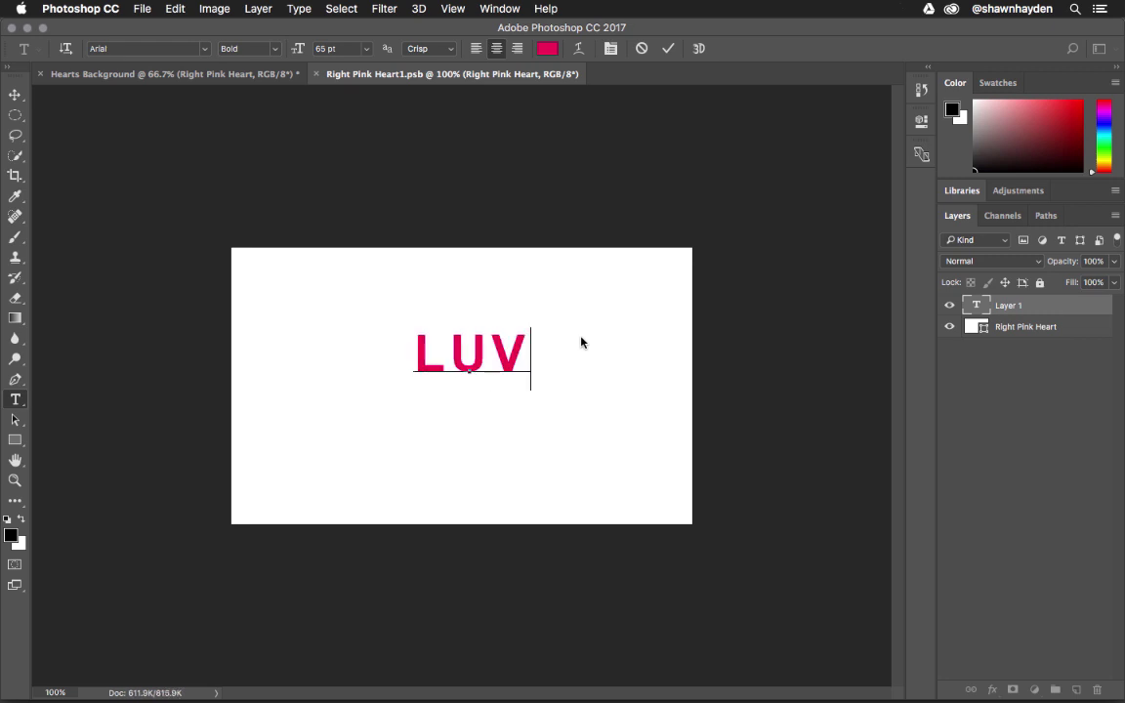
pyautogui.press('Return')
pyautogui.write('U')
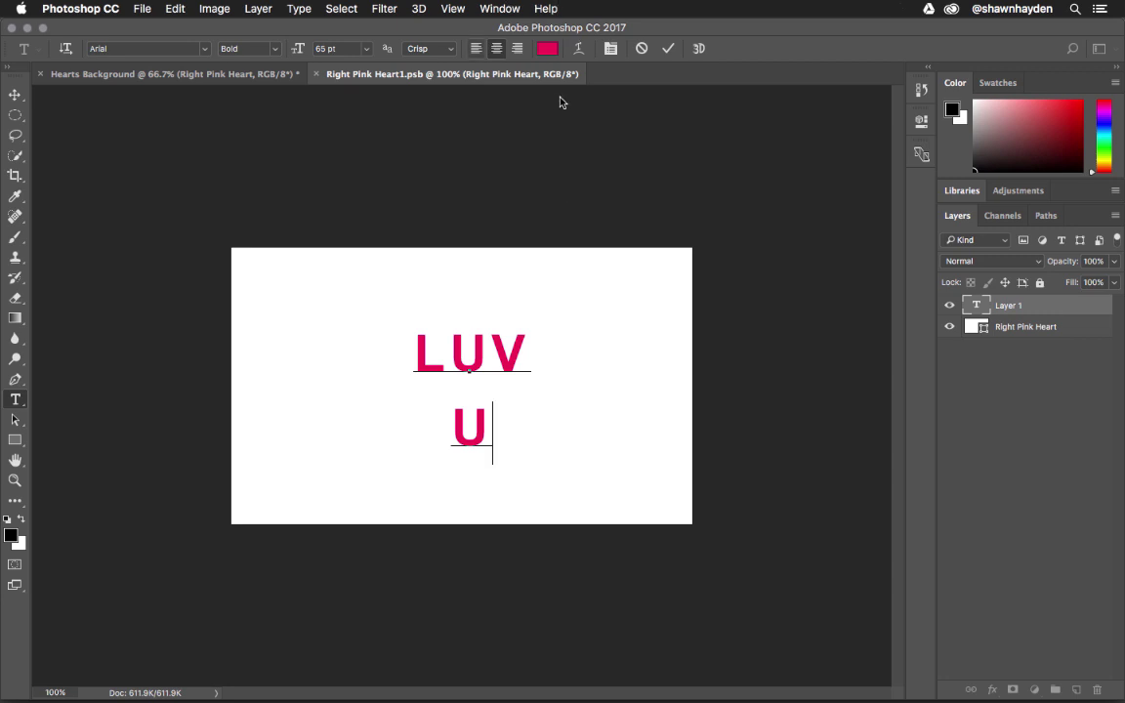
pyautogui.click(668, 55)
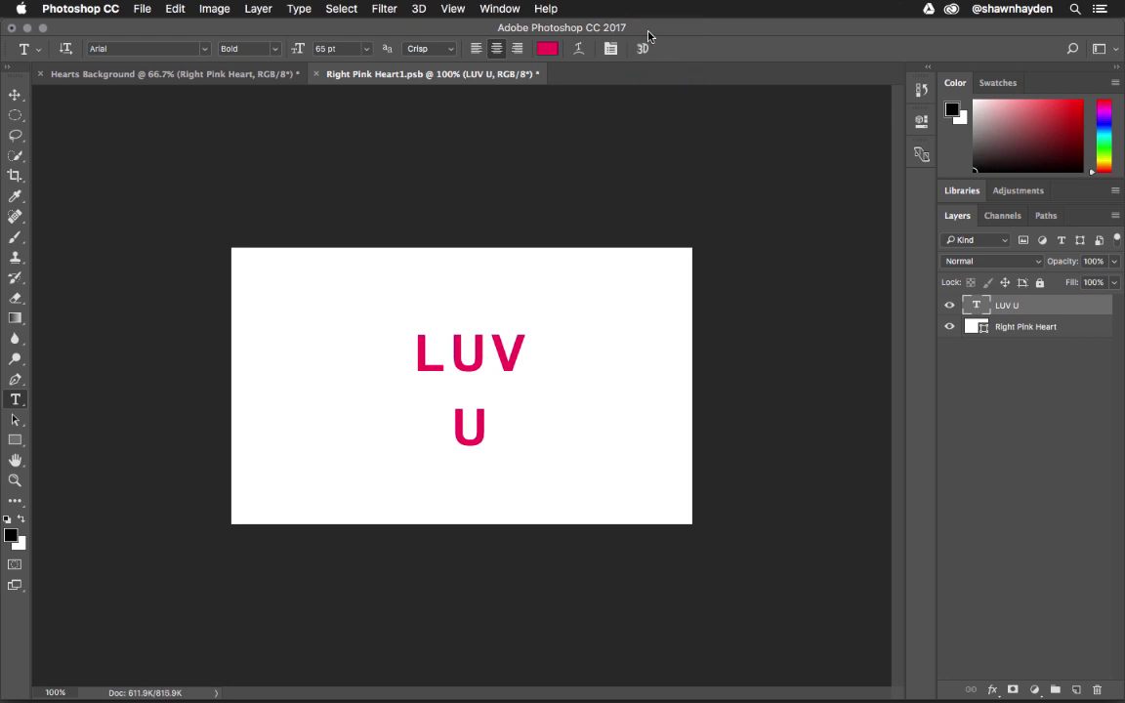
pyautogui.click(315, 75)
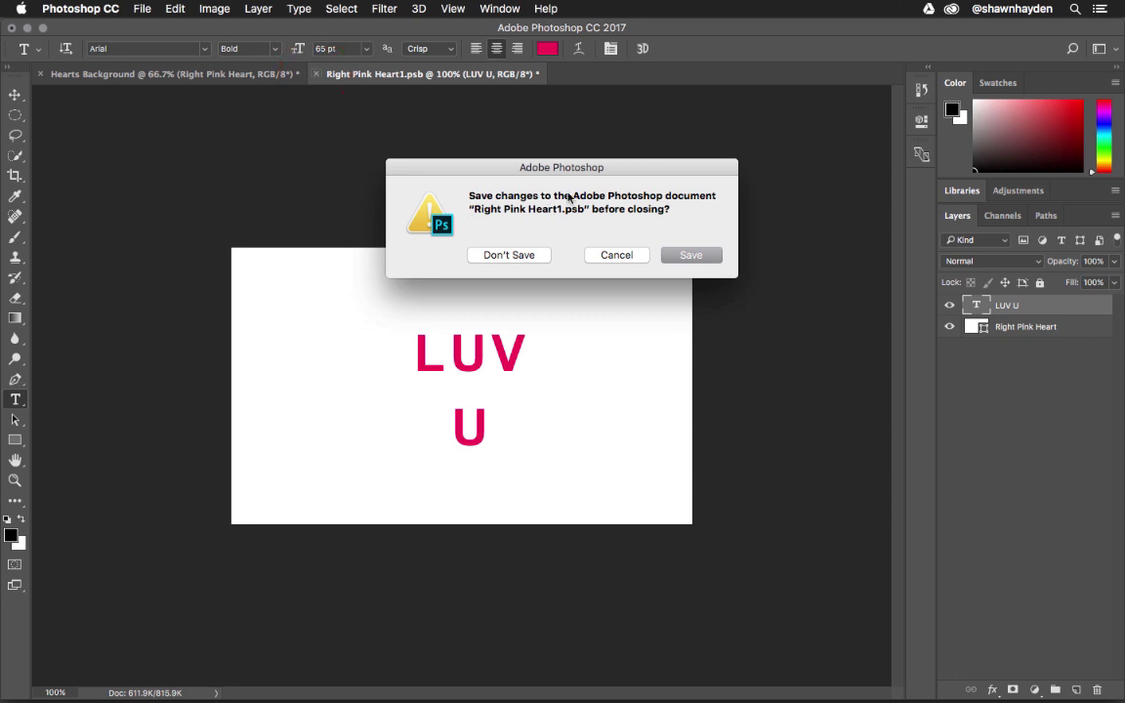
pyautogui.click(699, 255)
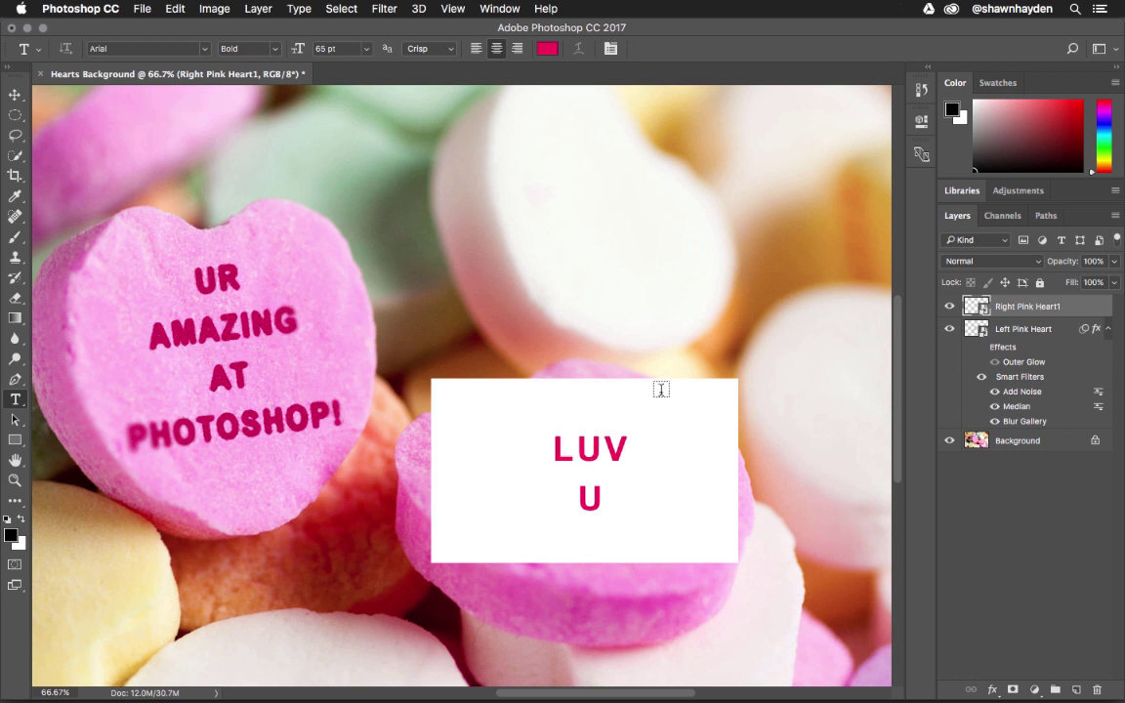
# Reopen the Right Pink Heart1 smart object and hide the white rectangle layer behind the text
pyautogui.doubleClick(976, 307)
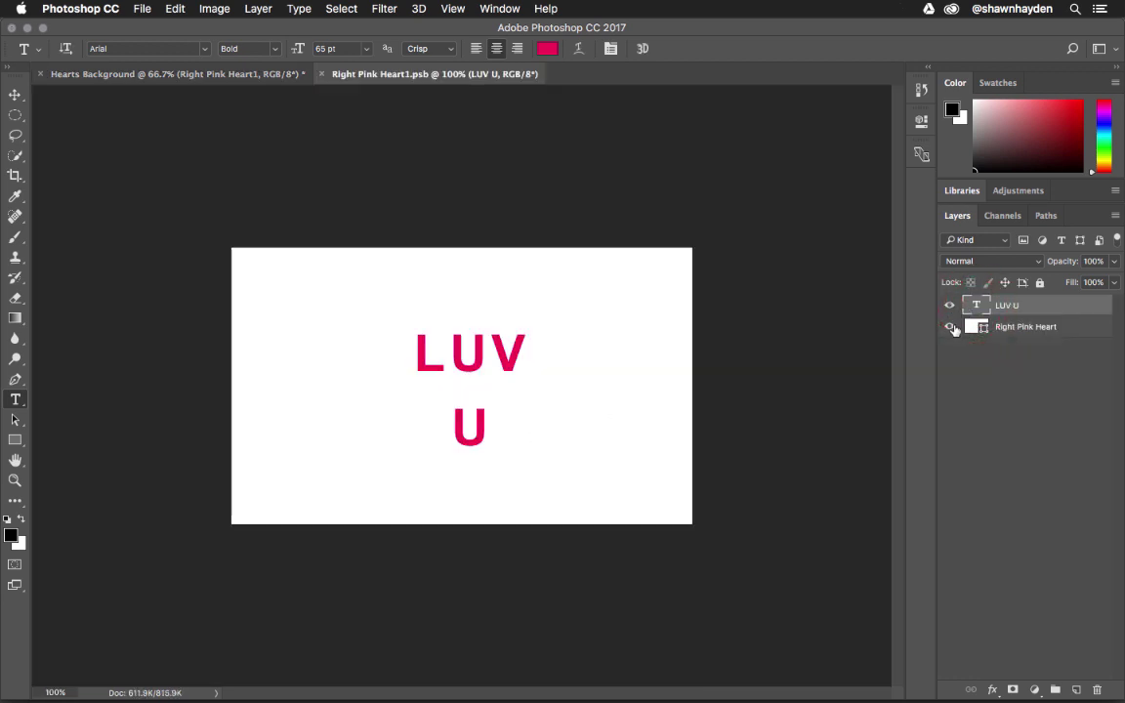
pyautogui.click(950, 328)
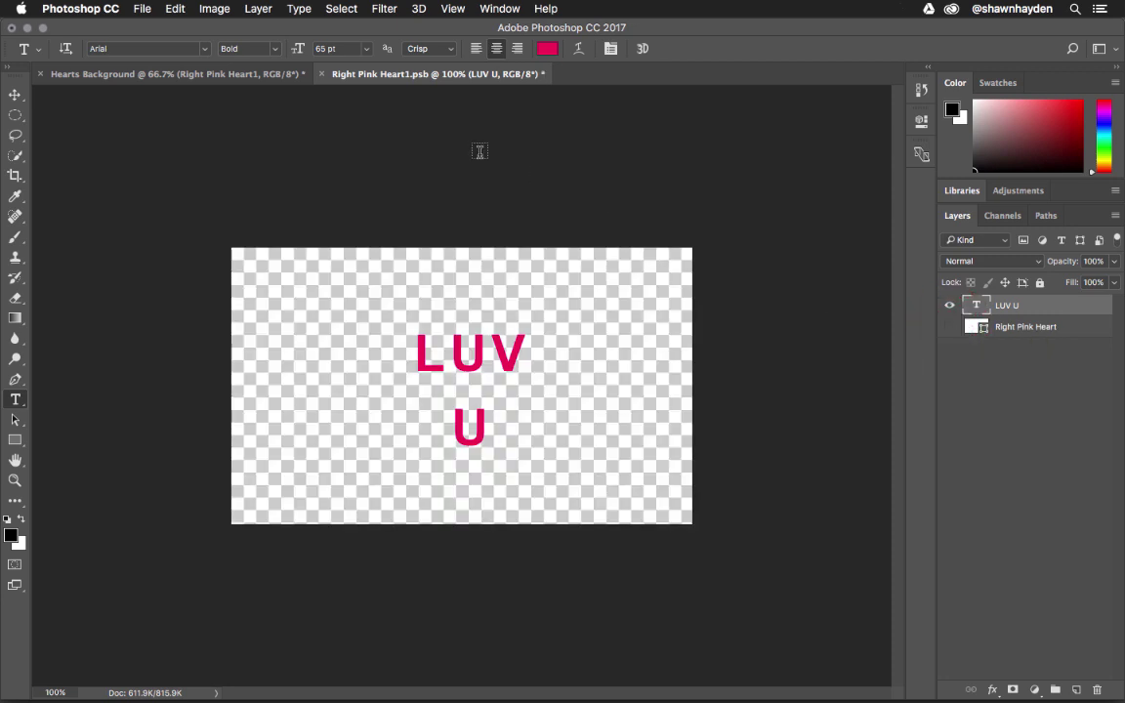
# Close the smart object's document with its changes saved, and reopen Right Pink Heart1 for further editing
pyautogui.click(321, 74)
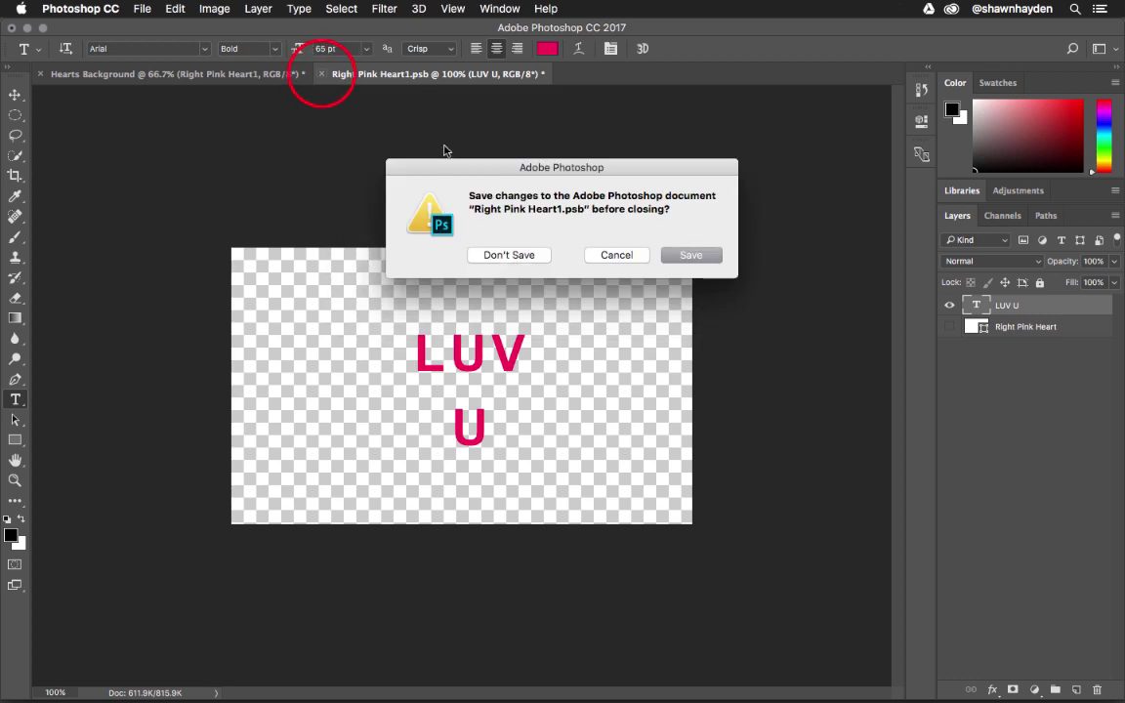
pyautogui.click(681, 255)
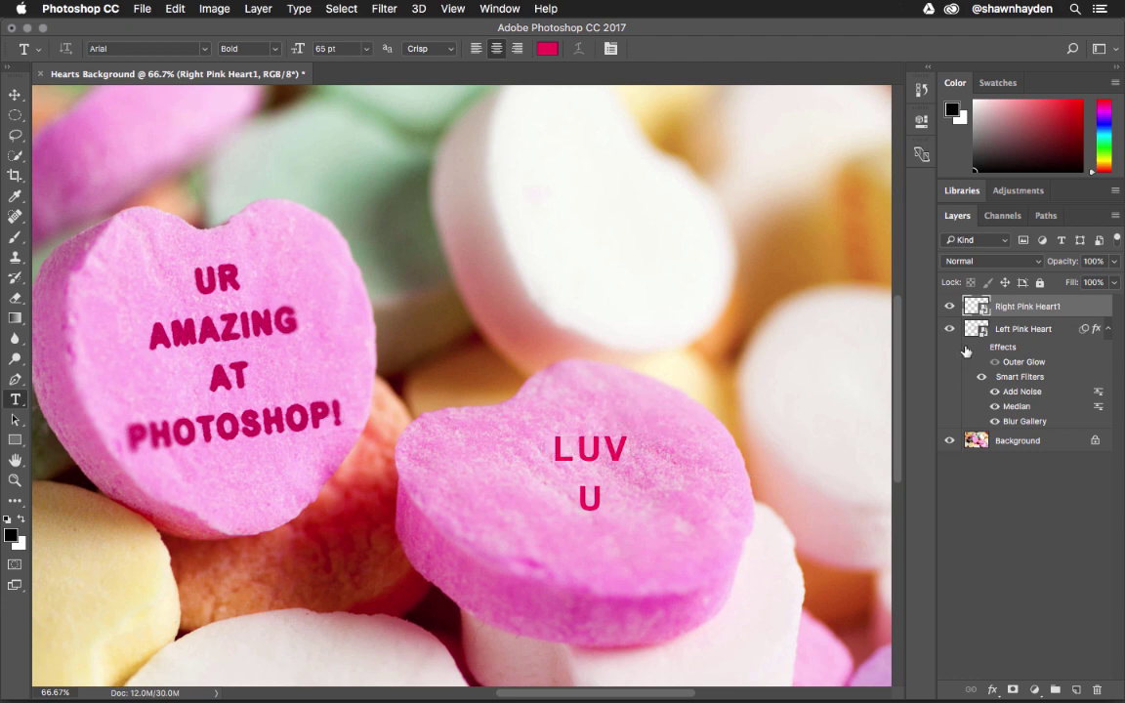
pyautogui.doubleClick(977, 306)
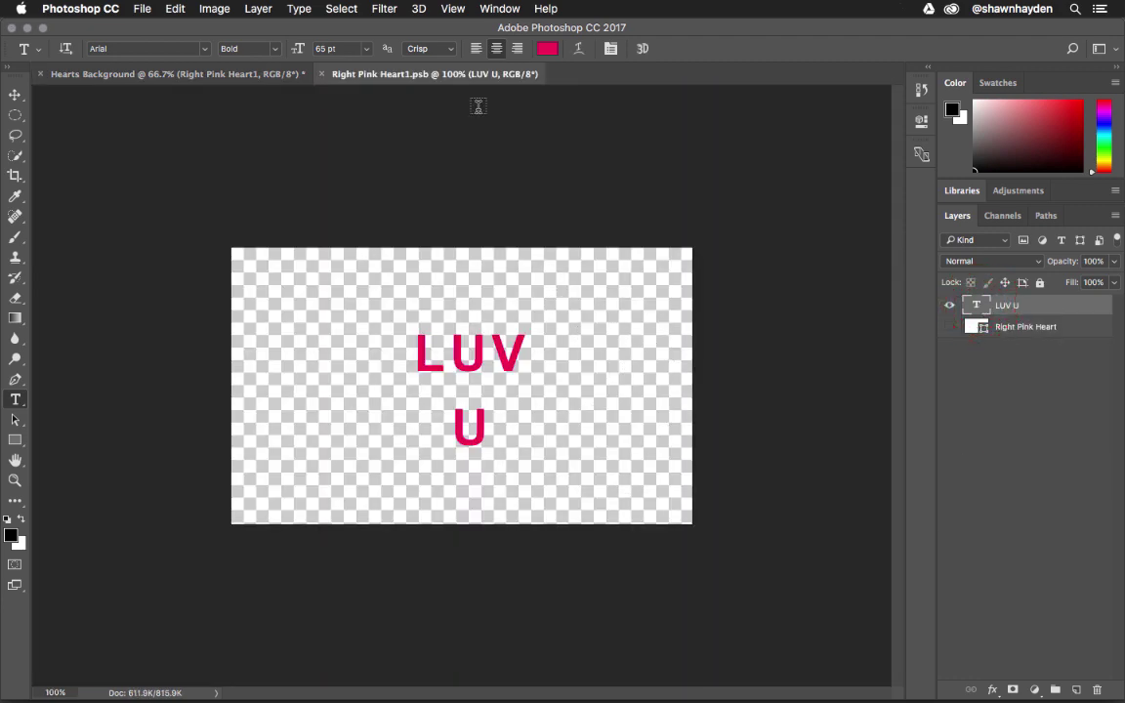
pyautogui.click(249, 76)
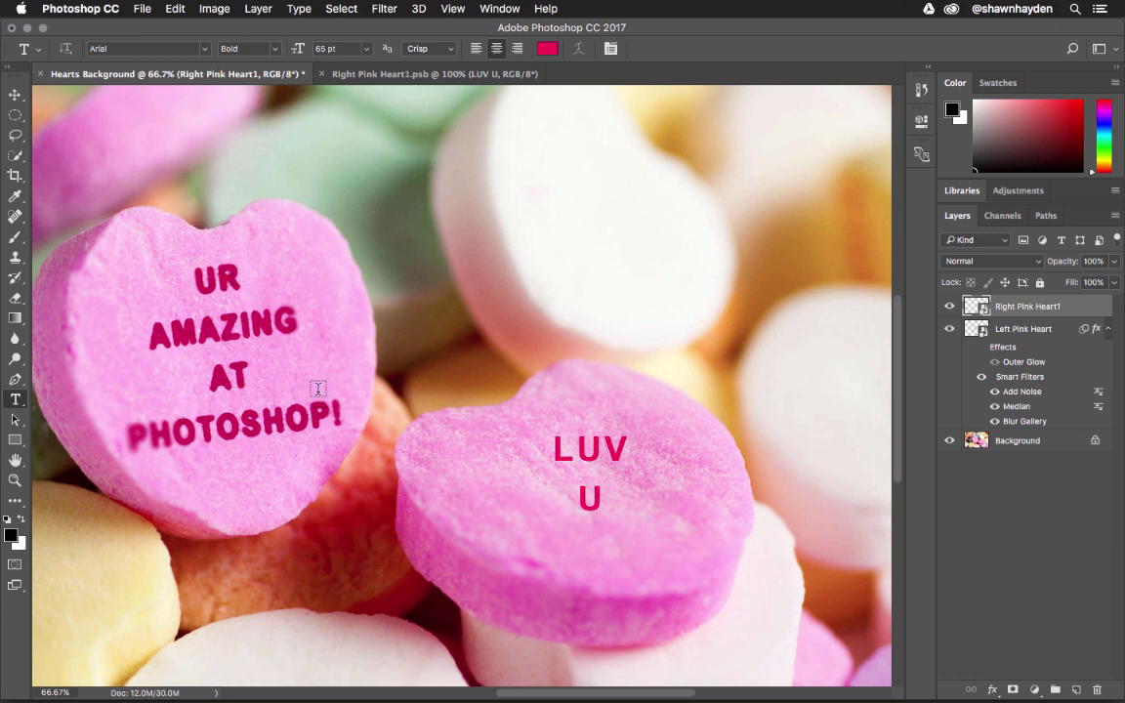
pyautogui.click(412, 75)
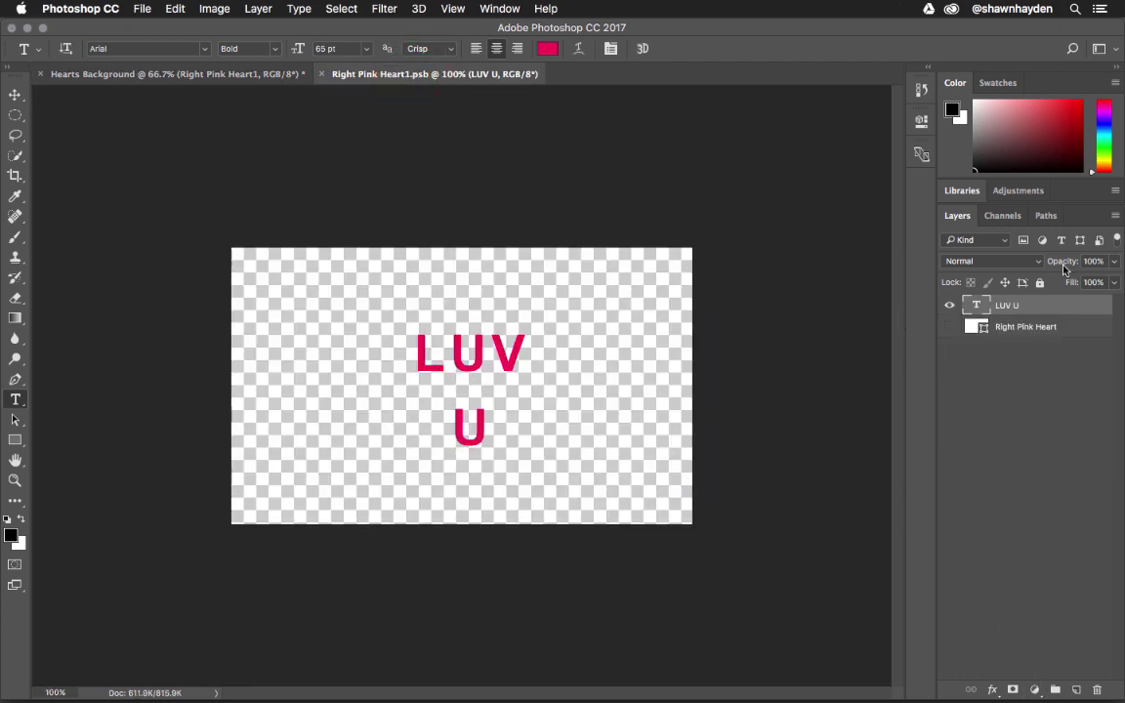
# Add a Stroke effect to the LUV U text layer and set its size to 3 px
pyautogui.doubleClick(1066, 313)
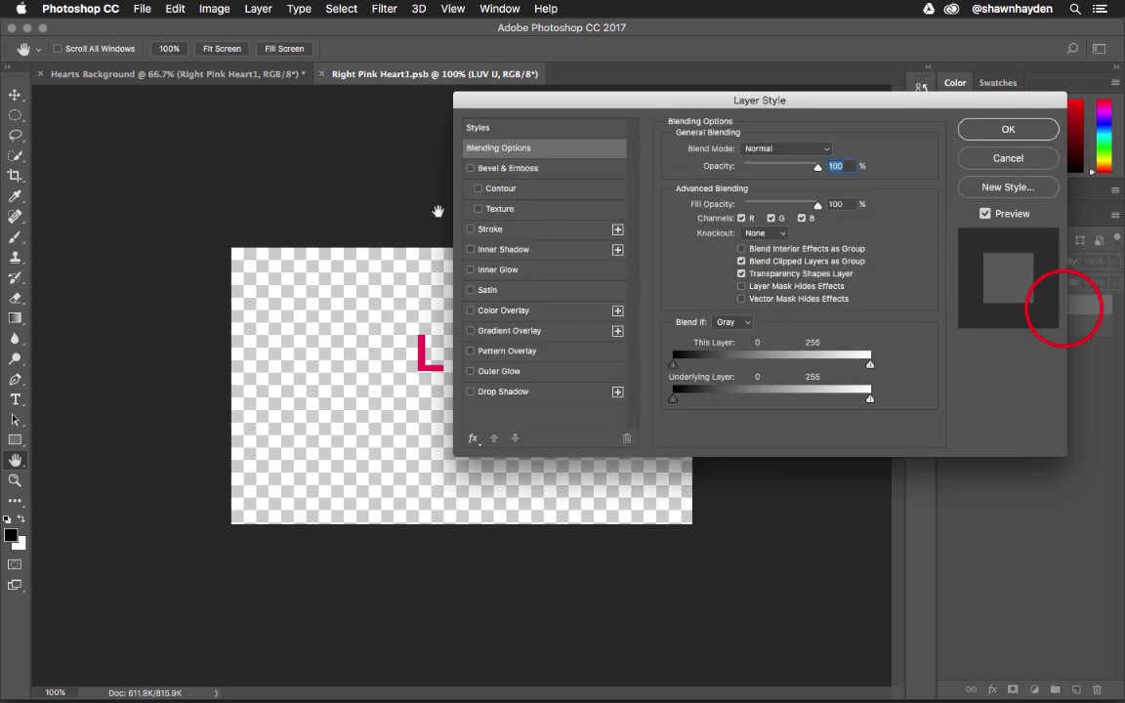
pyautogui.click(488, 229)
pyautogui.moveTo(604, 97); pyautogui.dragTo(725, 90)
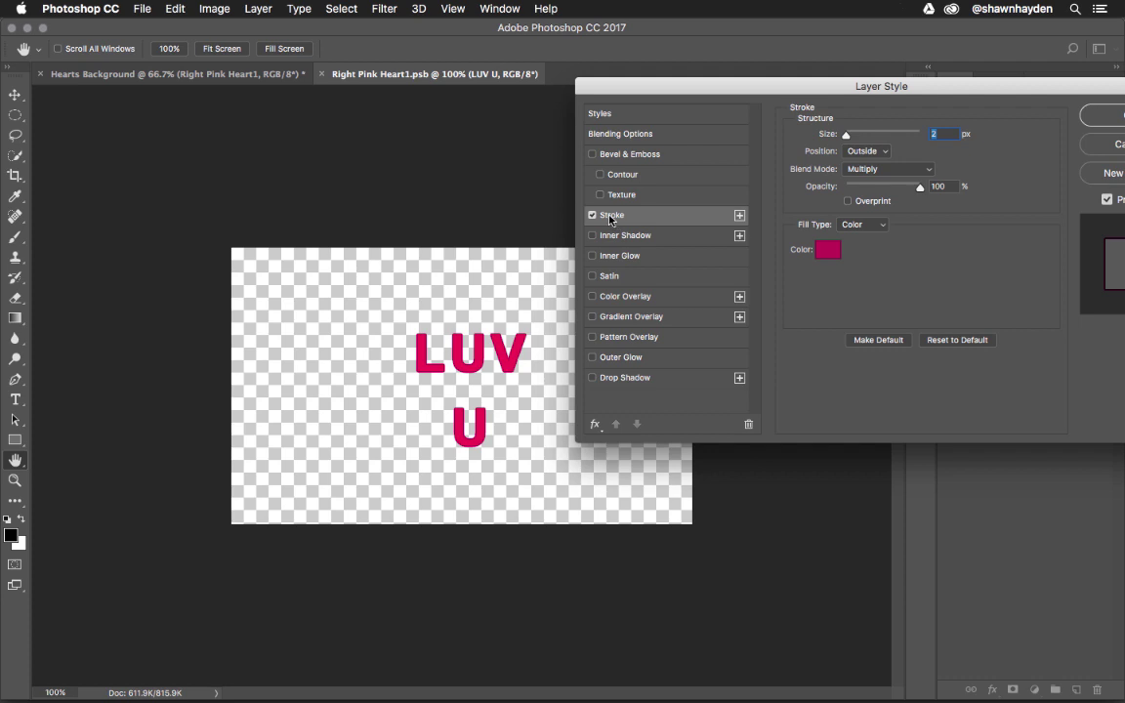
pyautogui.click(610, 217)
pyautogui.moveTo(830, 86); pyautogui.dragTo(790, 88)
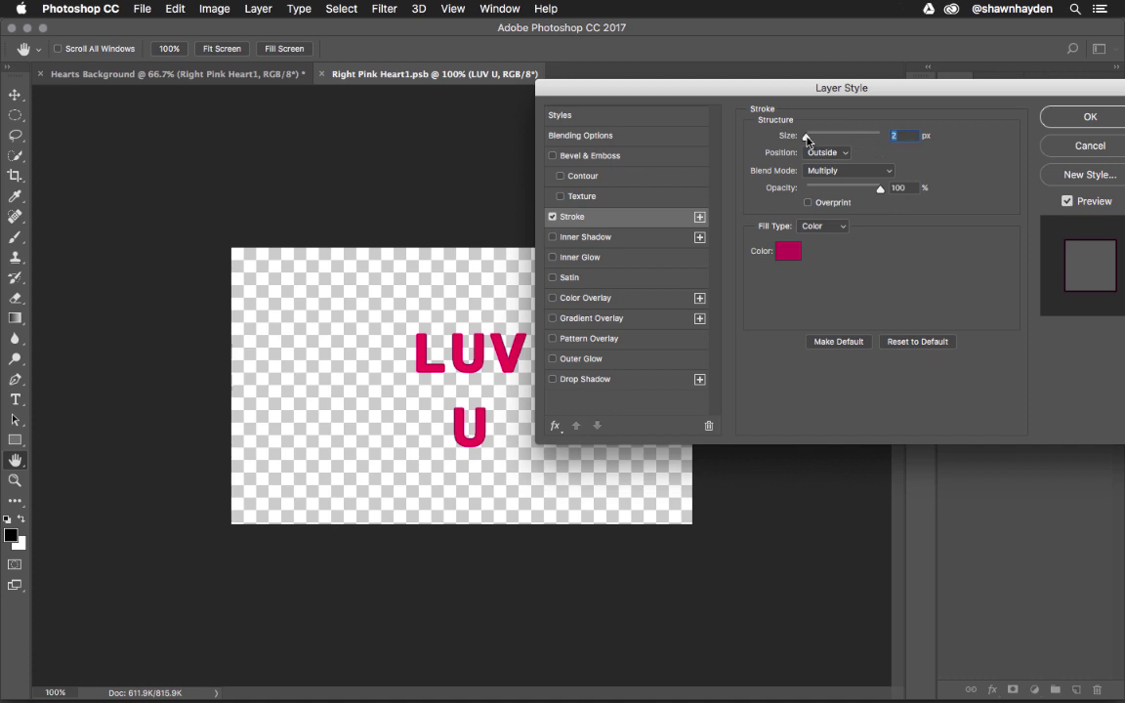
pyautogui.moveTo(807, 139); pyautogui.dragTo(809, 139)
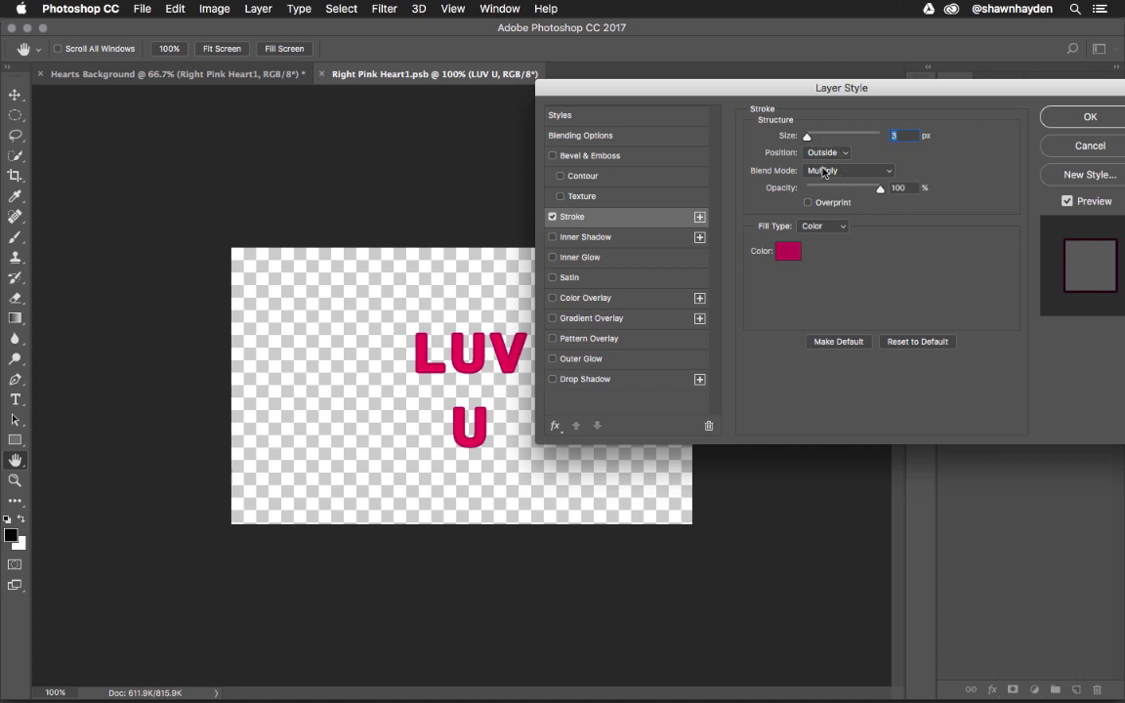
# Position the stroke Outside the letters and set its blend mode to Normal
pyautogui.click(844, 157)
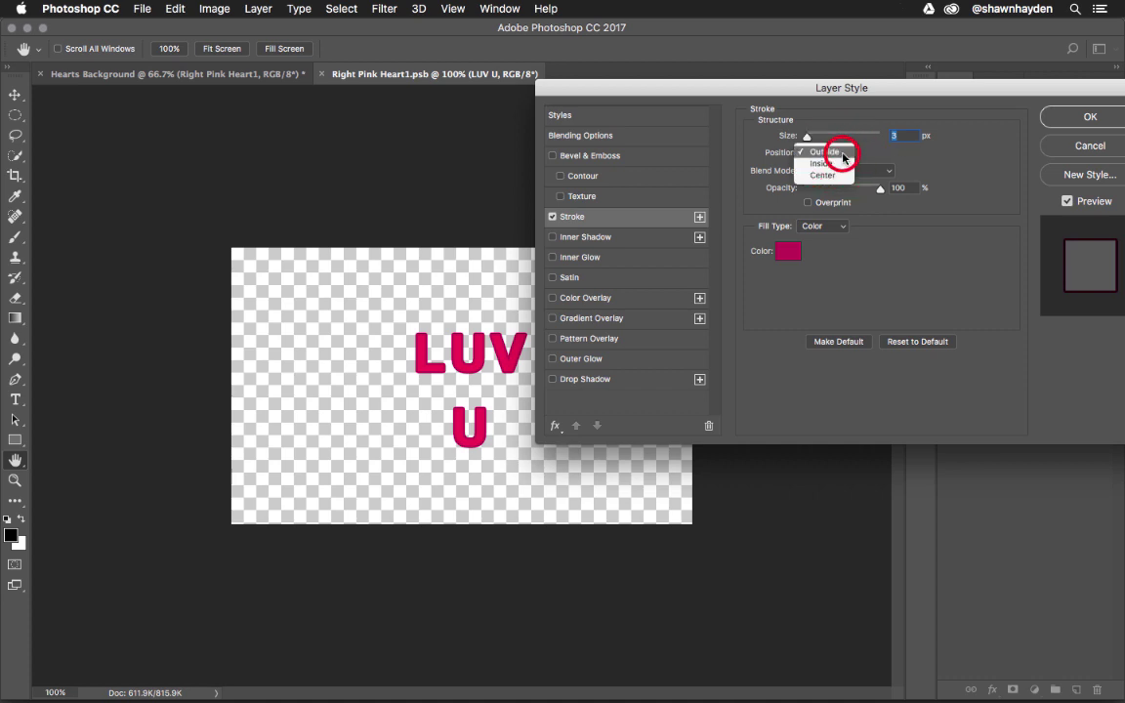
pyautogui.click(844, 157)
pyautogui.click(856, 170)
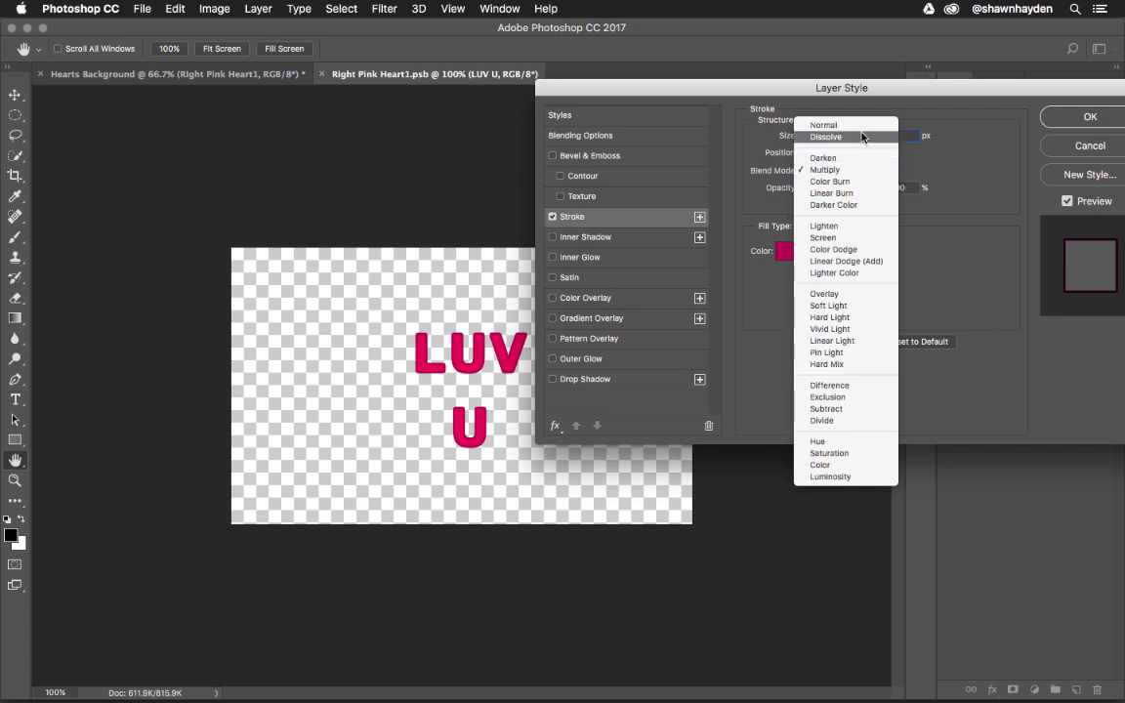
pyautogui.click(862, 127)
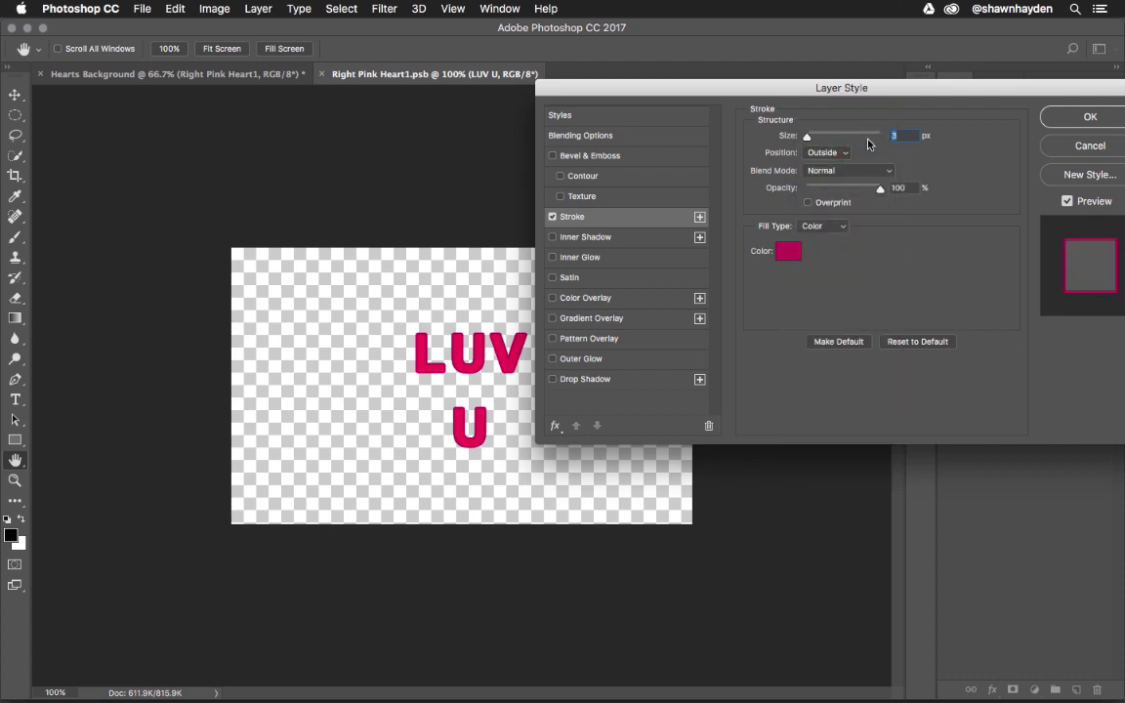
# Match the stroke color to the letters by sampling their pink-red #f10055, and apply the layer style
pyautogui.click(790, 251)
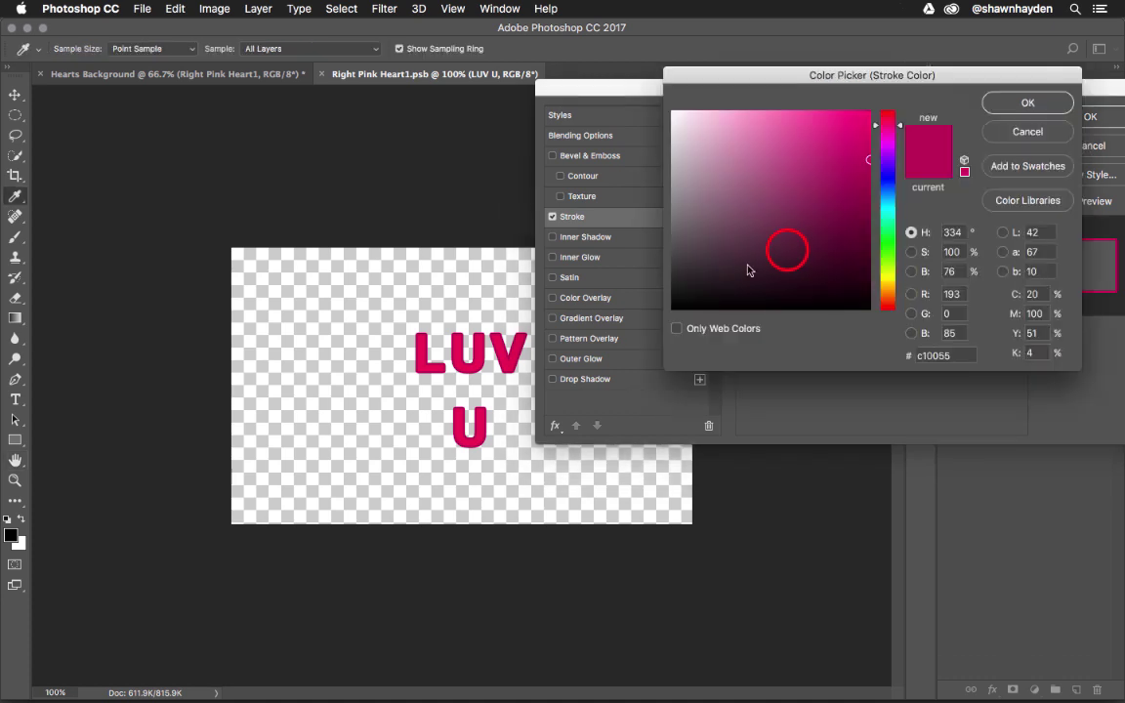
pyautogui.click(505, 345)
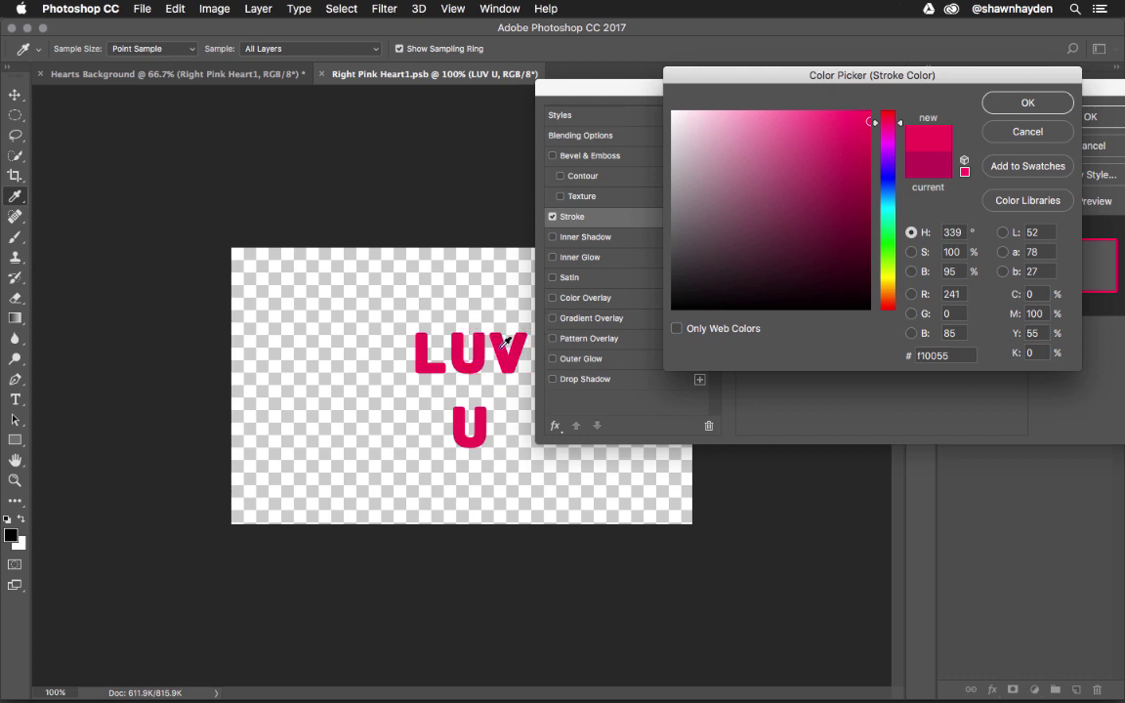
pyautogui.click(1034, 105)
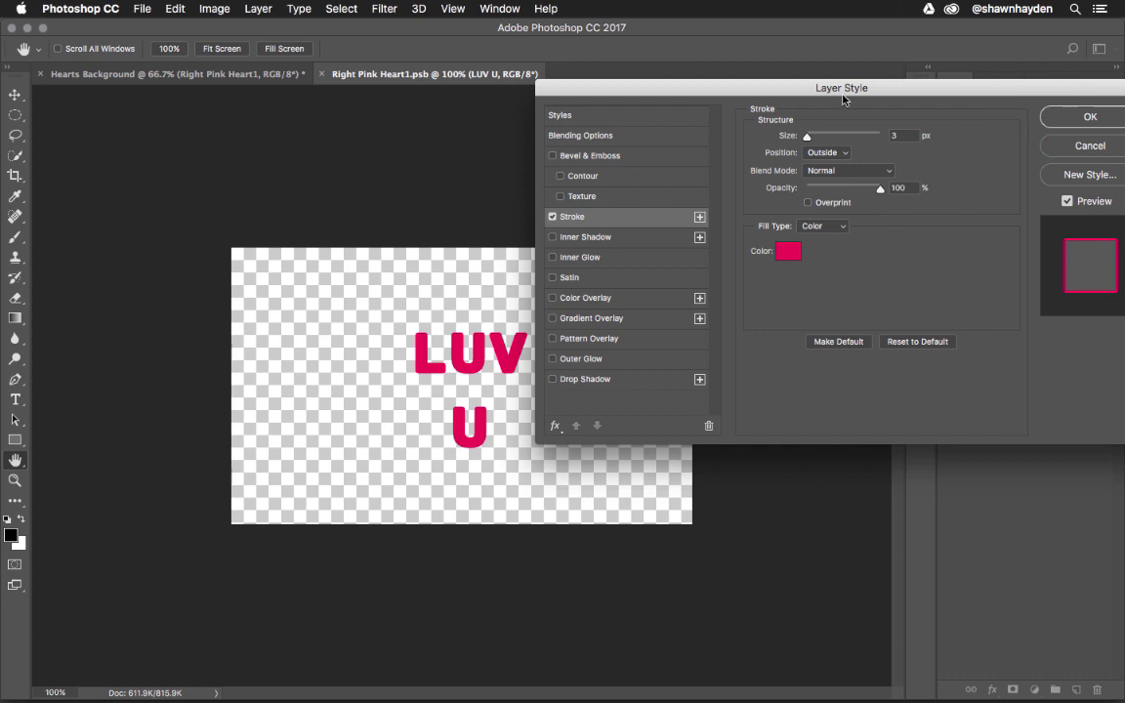
pyautogui.click(1069, 116)
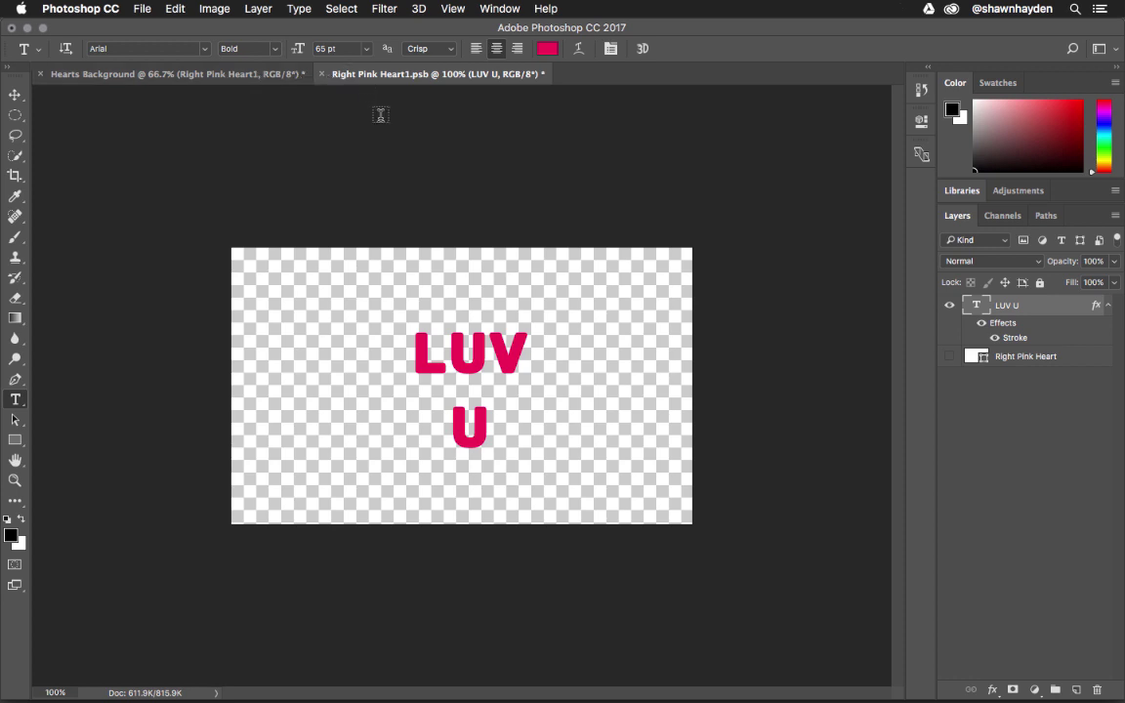
# Save the smart object's document and view the thickened lettering in the Hearts Background document
pyautogui.click(141, 8)
pyautogui.moveTo(196, 143); pyautogui.dragTo(203, 155)
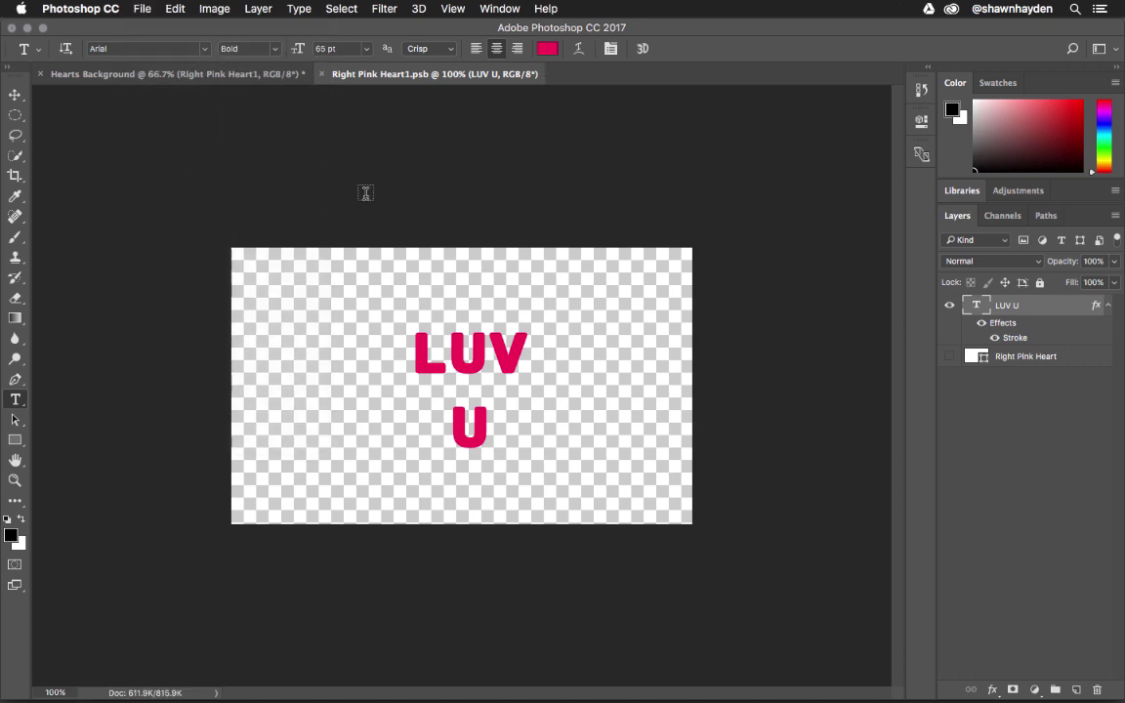
pyautogui.click(233, 78)
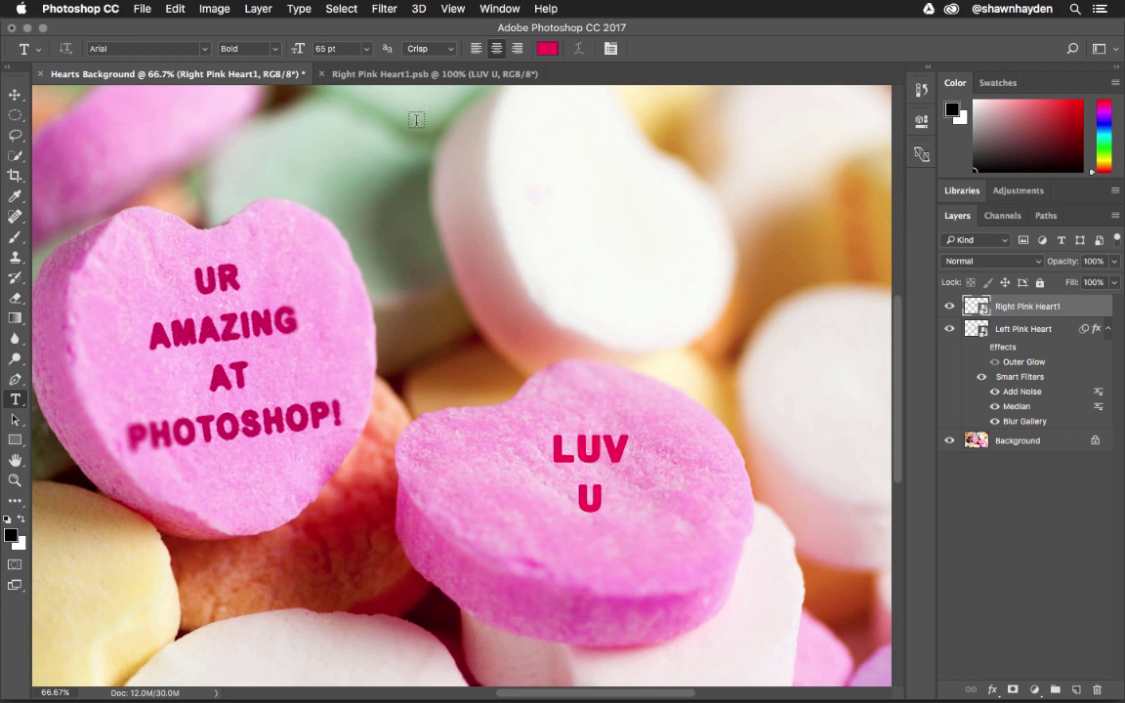
pyautogui.click(393, 74)
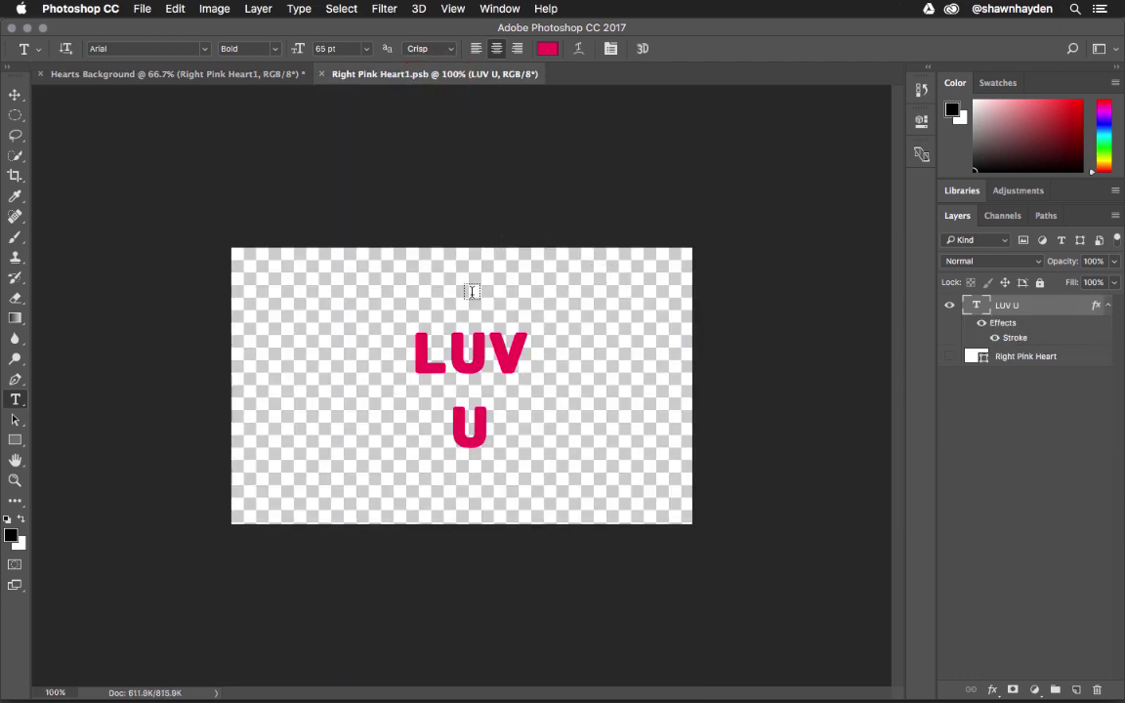
pyautogui.click(178, 75)
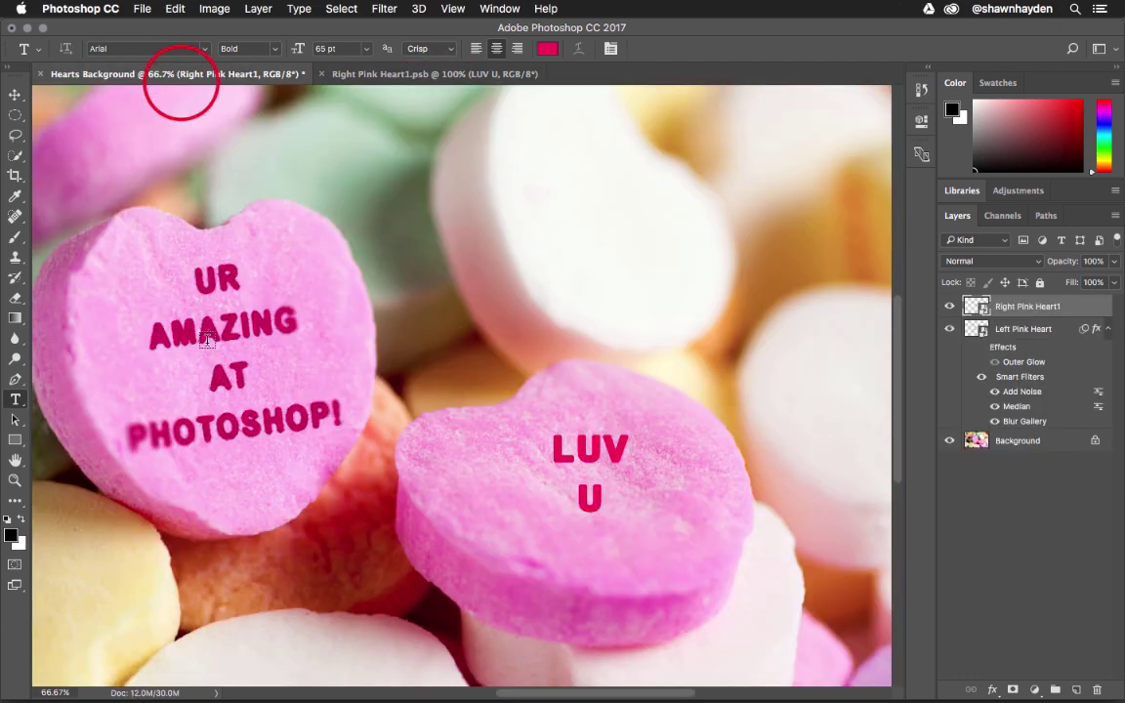
# Examine the letter edges and texture on the left heart up close and compare them with the LUV U lettering
pyautogui.press('super+1')
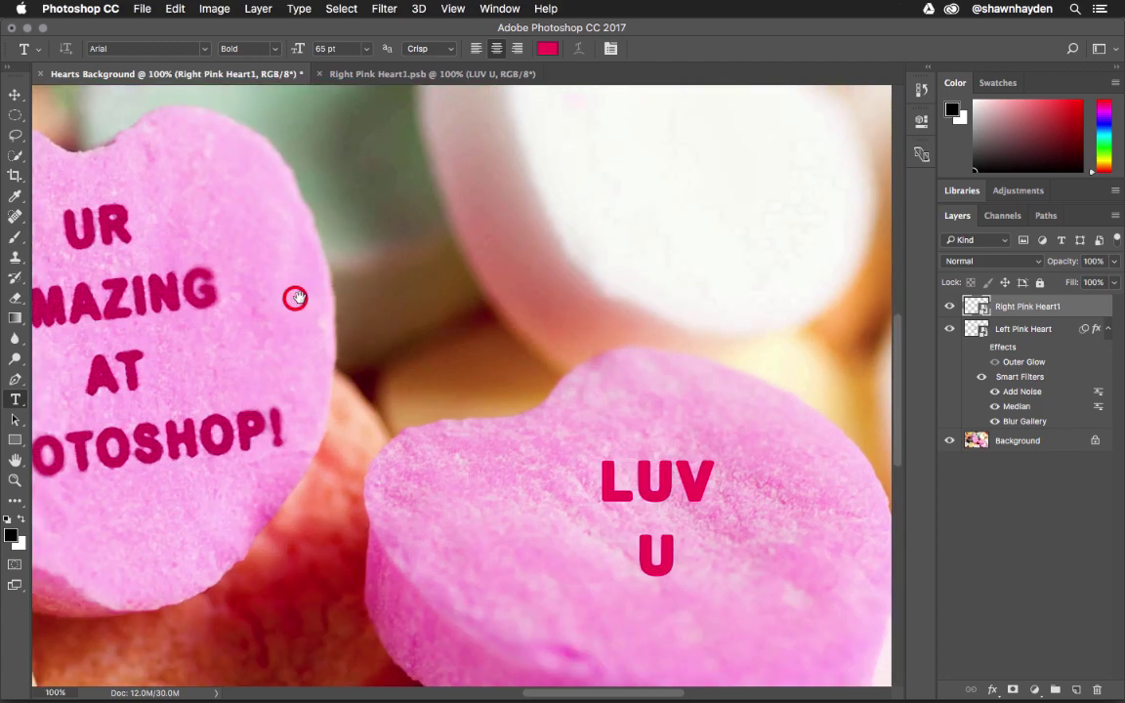
pyautogui.moveTo(294, 298); pyautogui.dragTo(528, 264)
pyautogui.moveTo(282, 219); pyautogui.dragTo(366, 279)
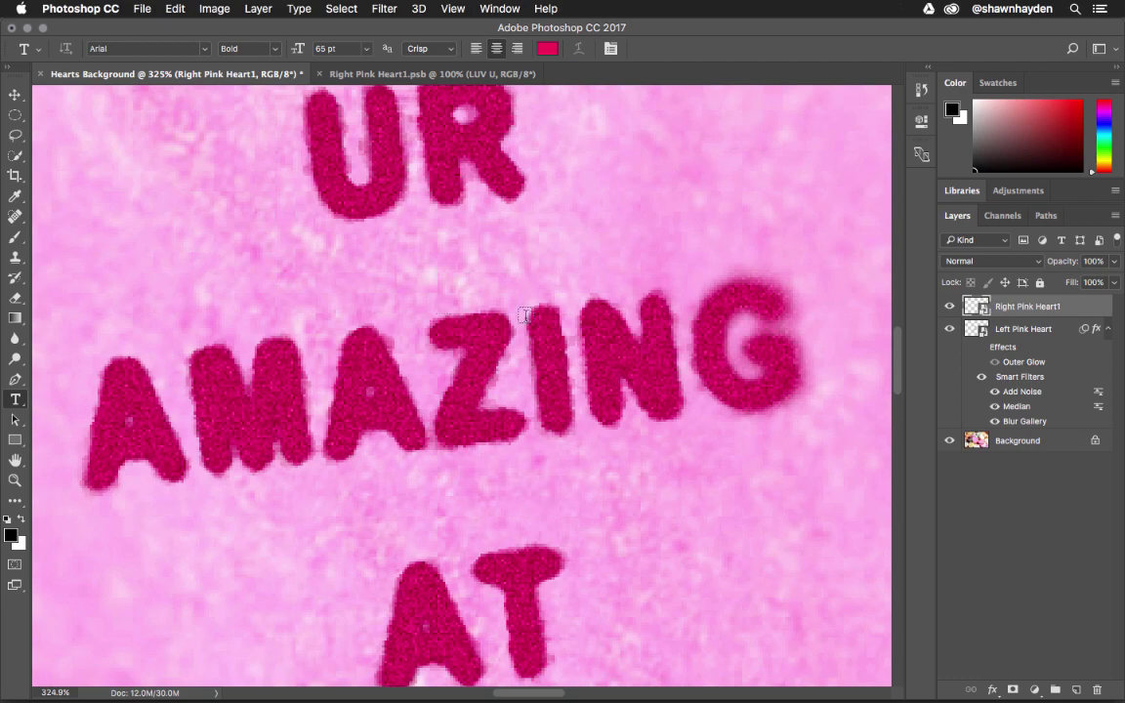
pyautogui.moveTo(583, 390); pyautogui.dragTo(540, 259)
pyautogui.moveTo(586, 398); pyautogui.dragTo(576, 337)
pyautogui.keyDown('alt'); pyautogui.click(609, 417); pyautogui.keyUp('alt')
pyautogui.keyDown('alt'); pyautogui.click(610, 416); pyautogui.keyUp('alt')
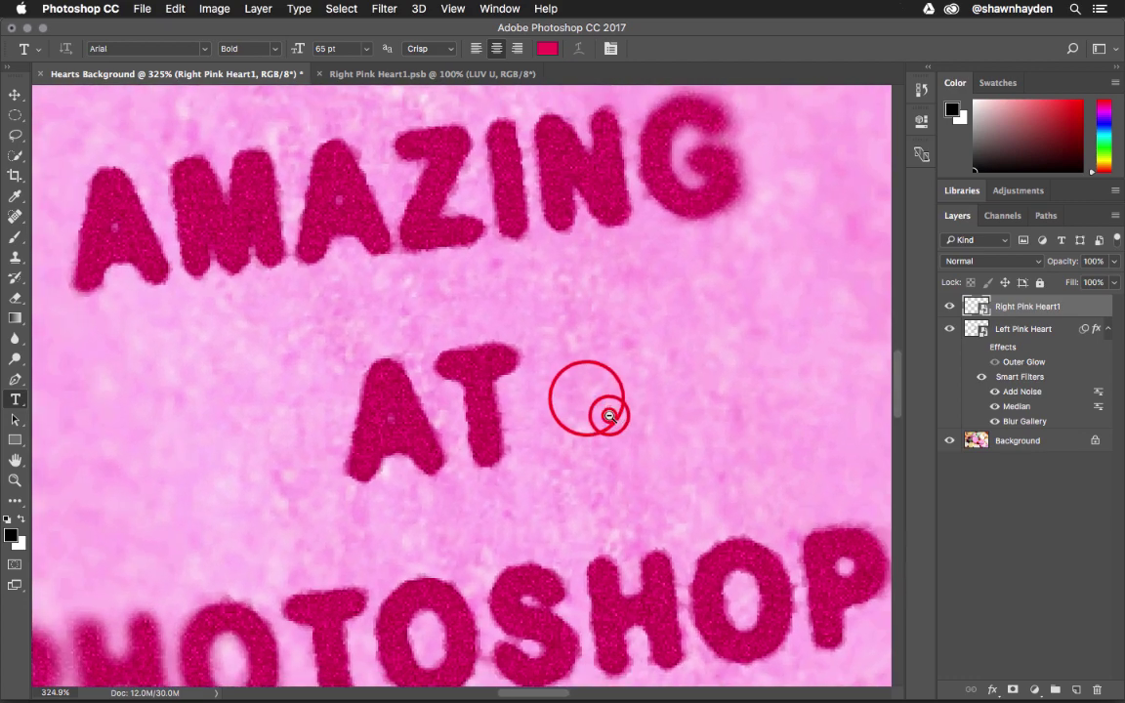
pyautogui.moveTo(673, 410); pyautogui.dragTo(527, 380)
pyautogui.keyDown('alt'); pyautogui.click(560, 423); pyautogui.keyUp('alt')
pyautogui.moveTo(611, 454); pyautogui.dragTo(681, 489)
pyautogui.moveTo(681, 490); pyautogui.dragTo(573, 345)
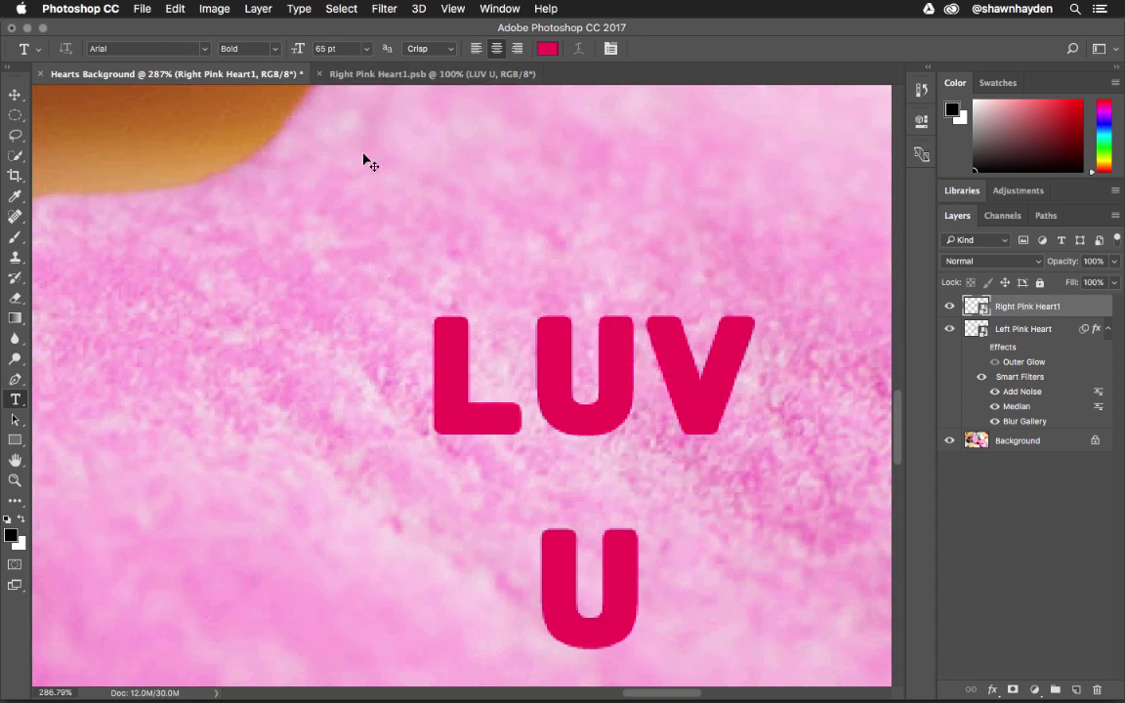
pyautogui.press('super+1')
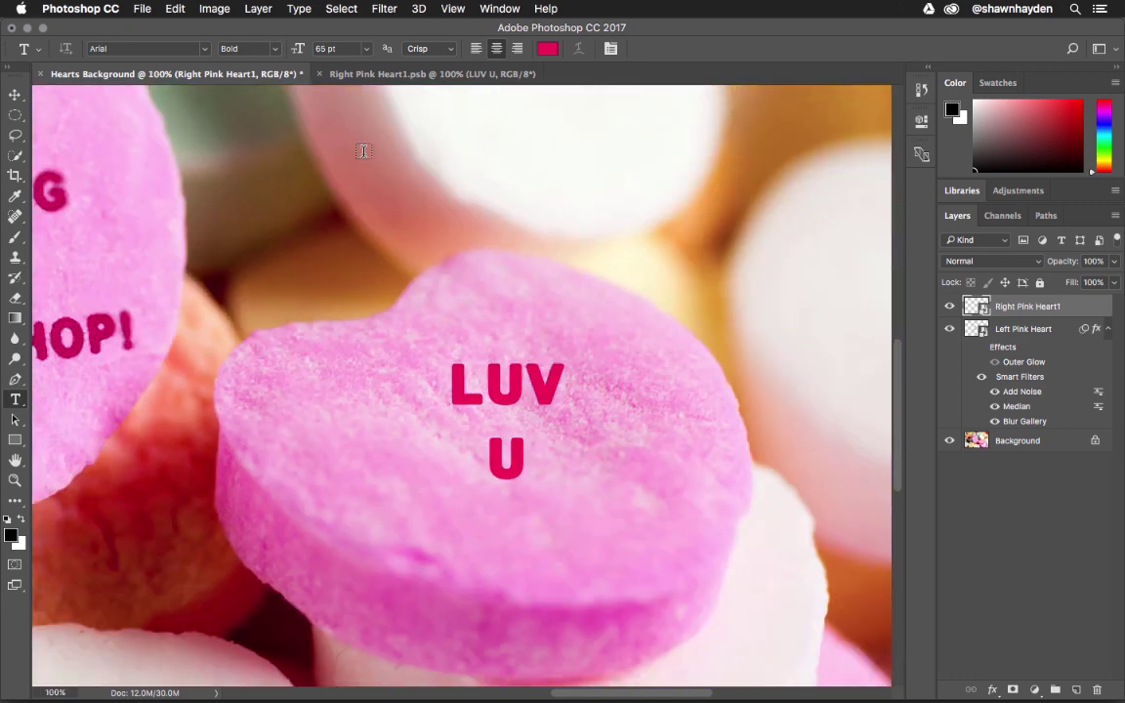
pyautogui.moveTo(319, 303); pyautogui.dragTo(533, 364)
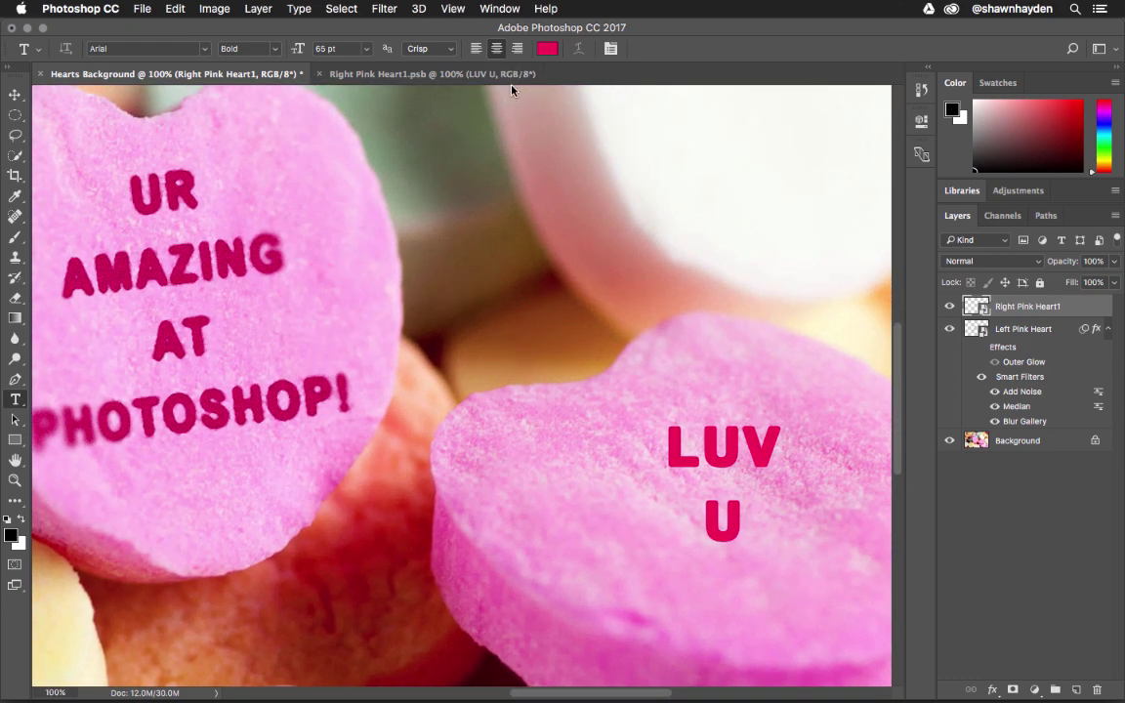
# Return to the Right Pink Heart1 document and add an Outer Glow effect to the LUV U text layer
pyautogui.click(457, 76)
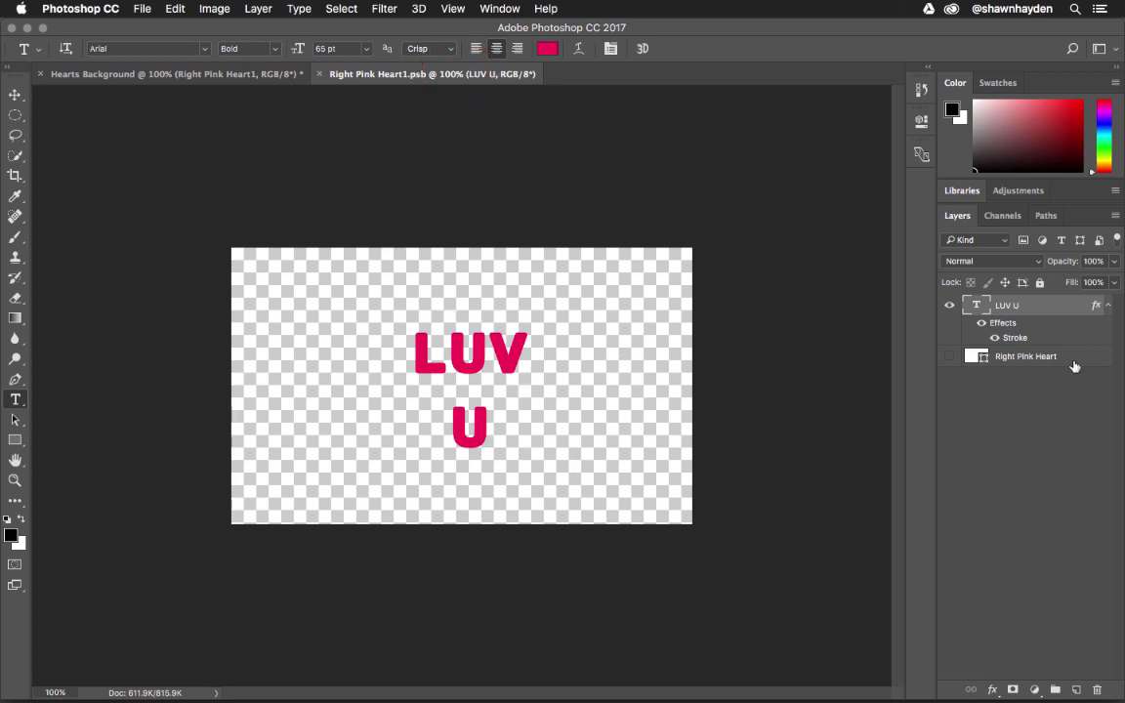
pyautogui.doubleClick(1069, 312)
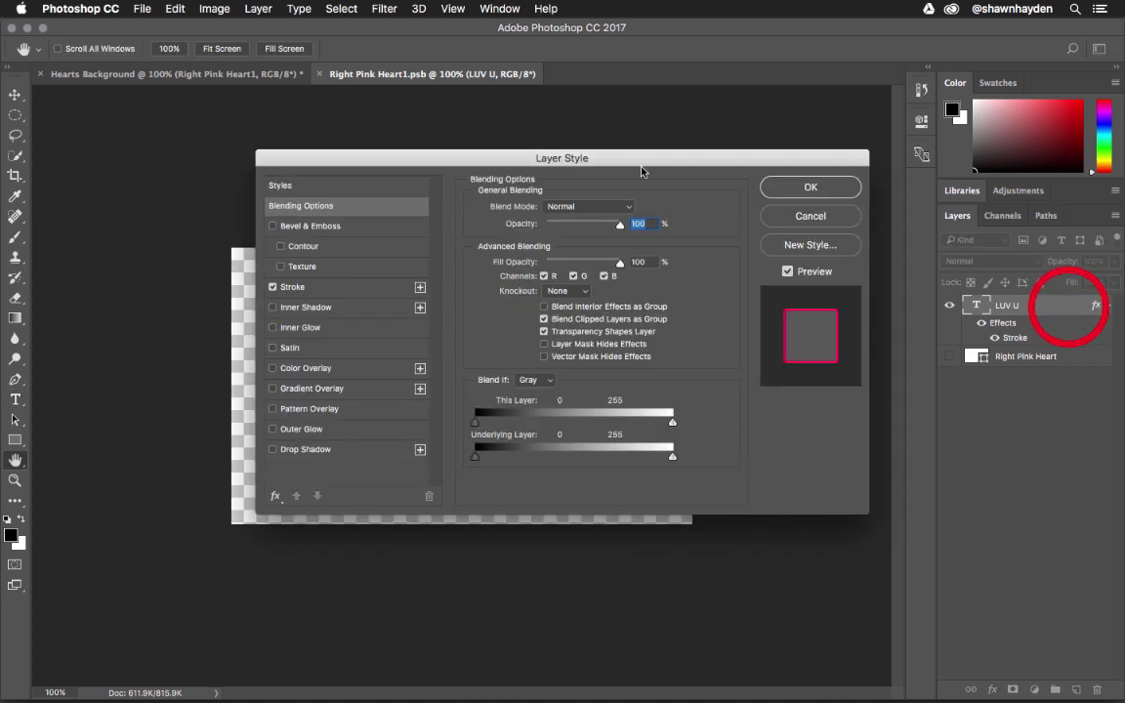
pyautogui.click(630, 158)
pyautogui.moveTo(632, 159); pyautogui.dragTo(790, 115)
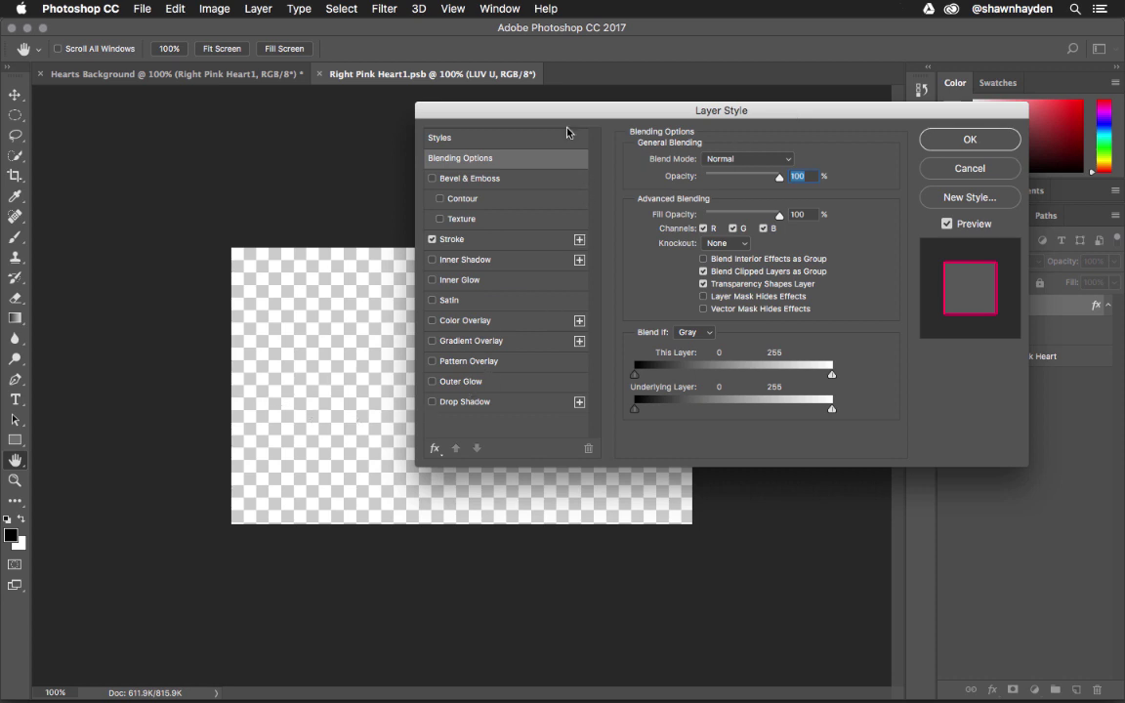
pyautogui.moveTo(565, 110); pyautogui.dragTo(640, 138)
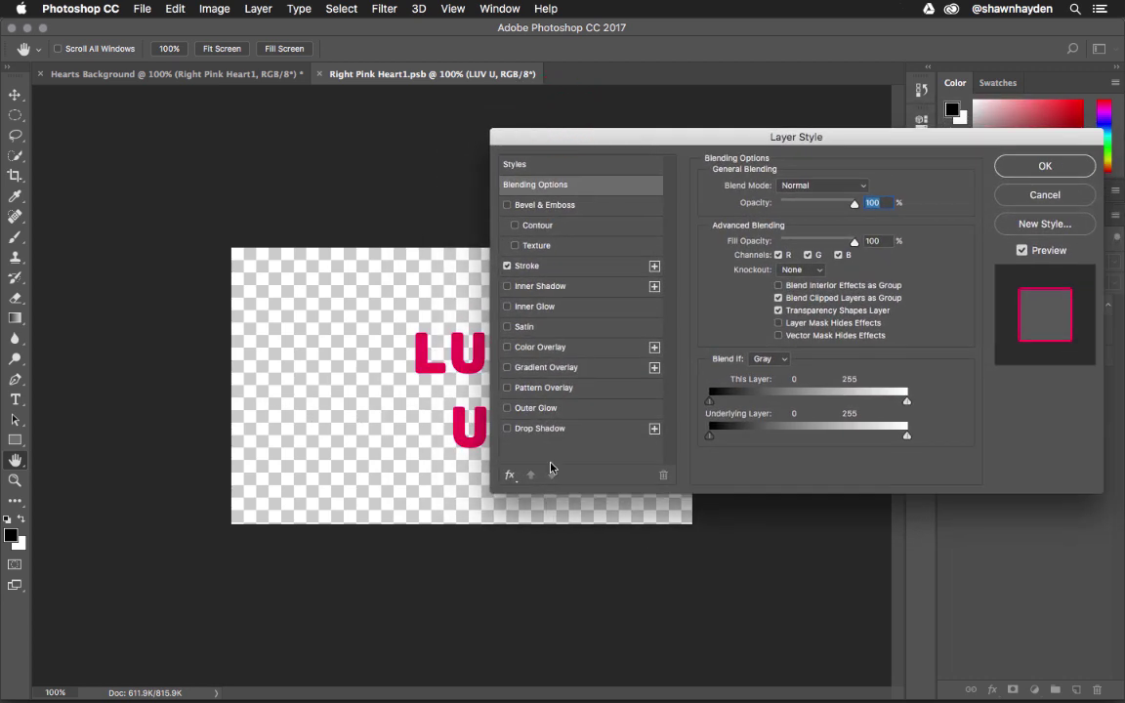
pyautogui.click(540, 409)
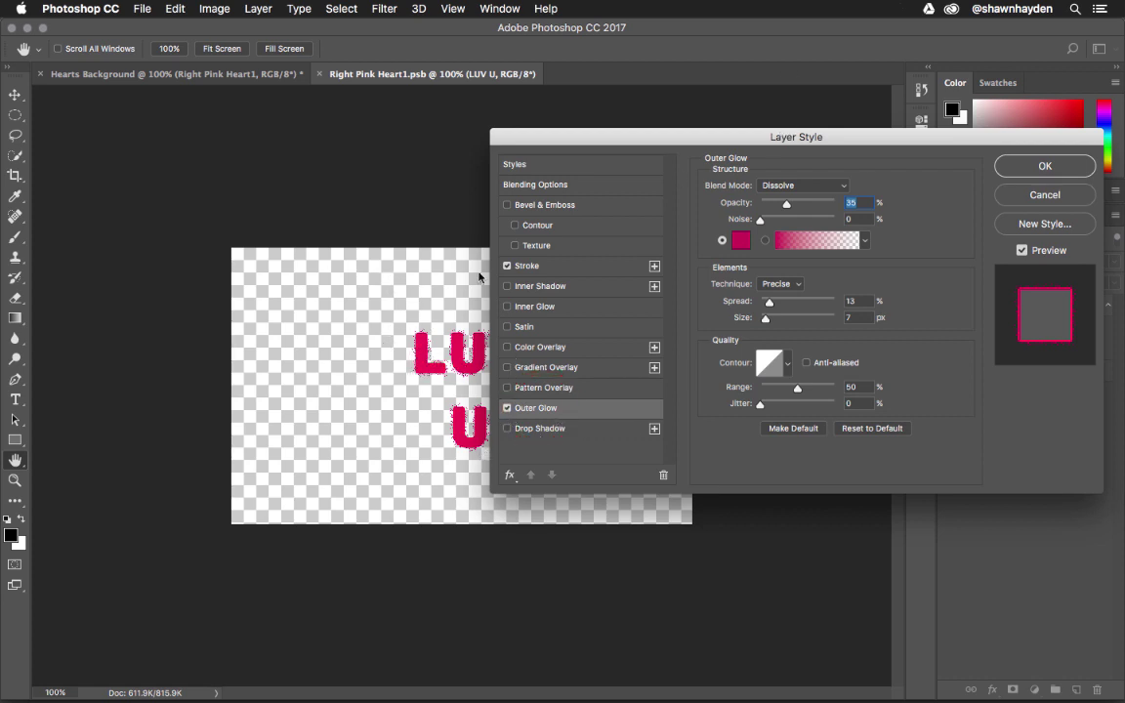
# Try the Normal blend mode on the outer glow for comparison and set it back to Dissolve
pyautogui.click(803, 185)
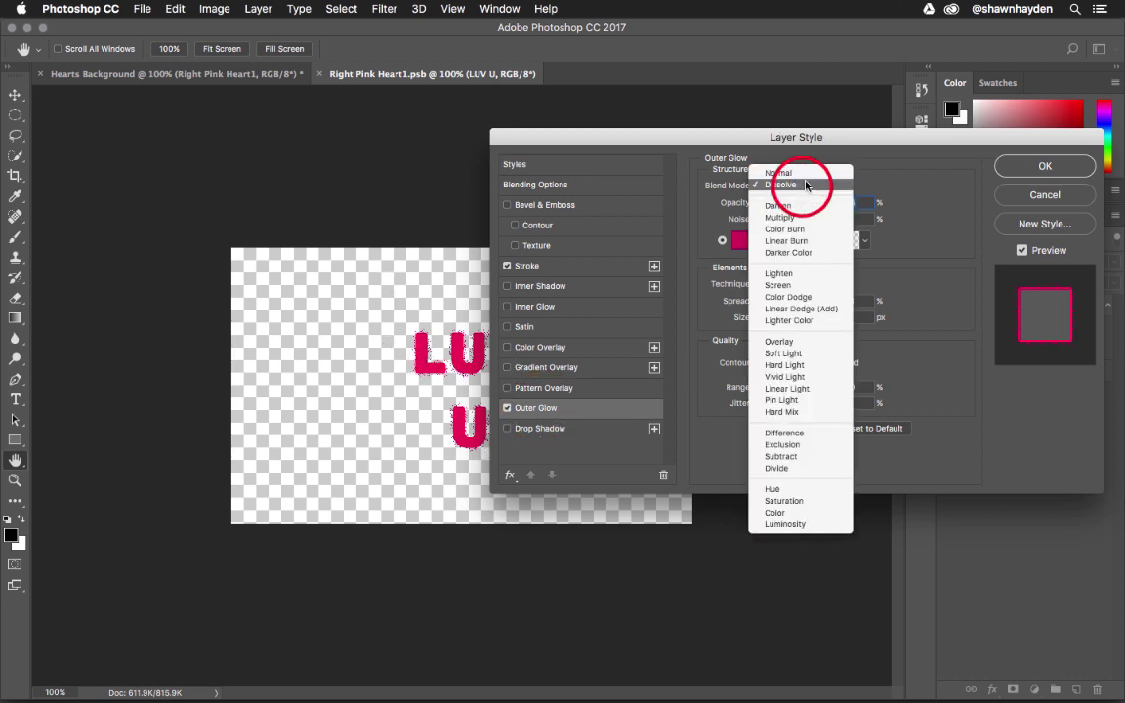
pyautogui.click(809, 174)
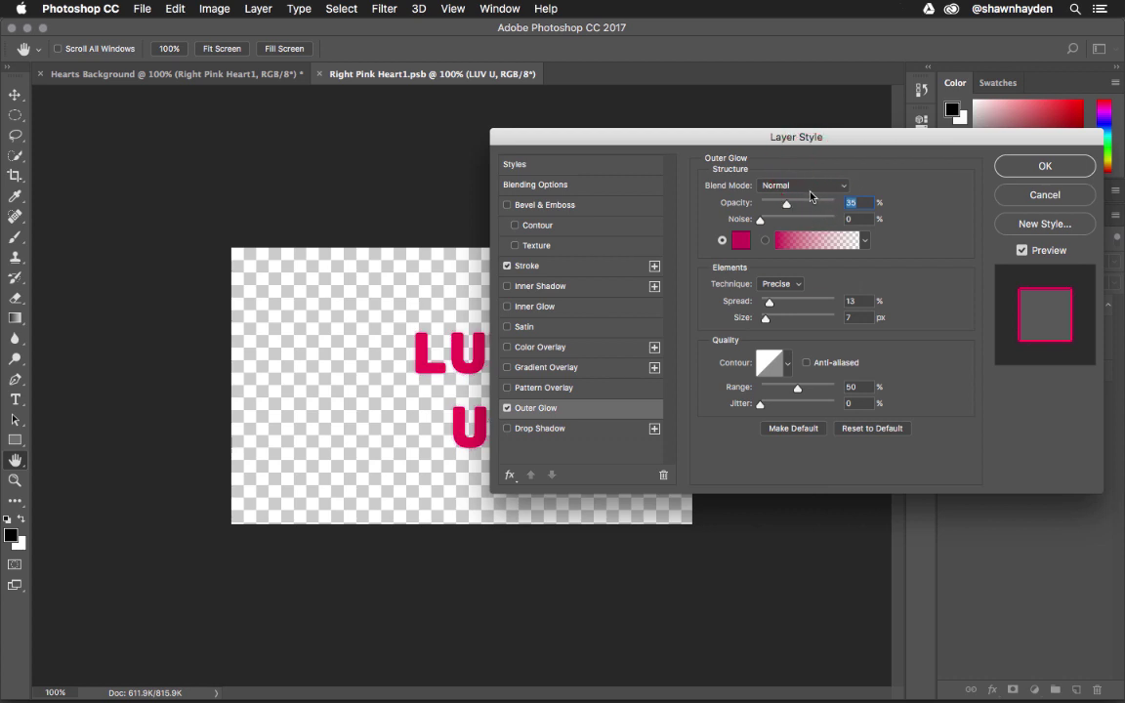
pyautogui.click(805, 185)
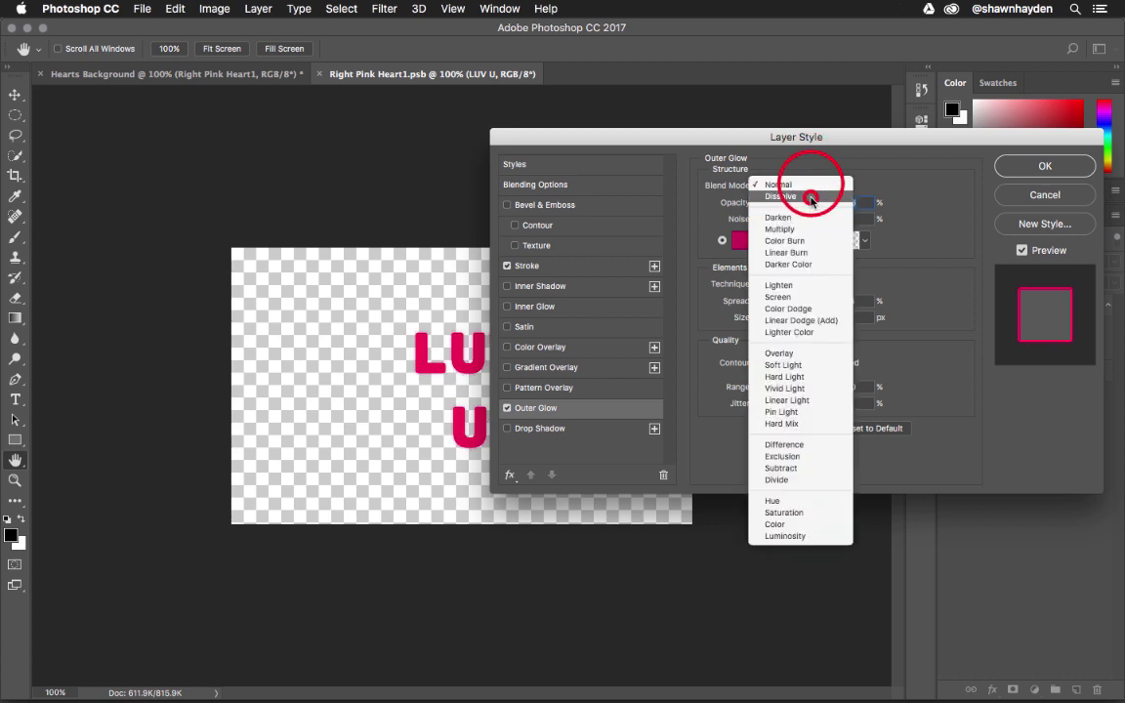
pyautogui.click(810, 198)
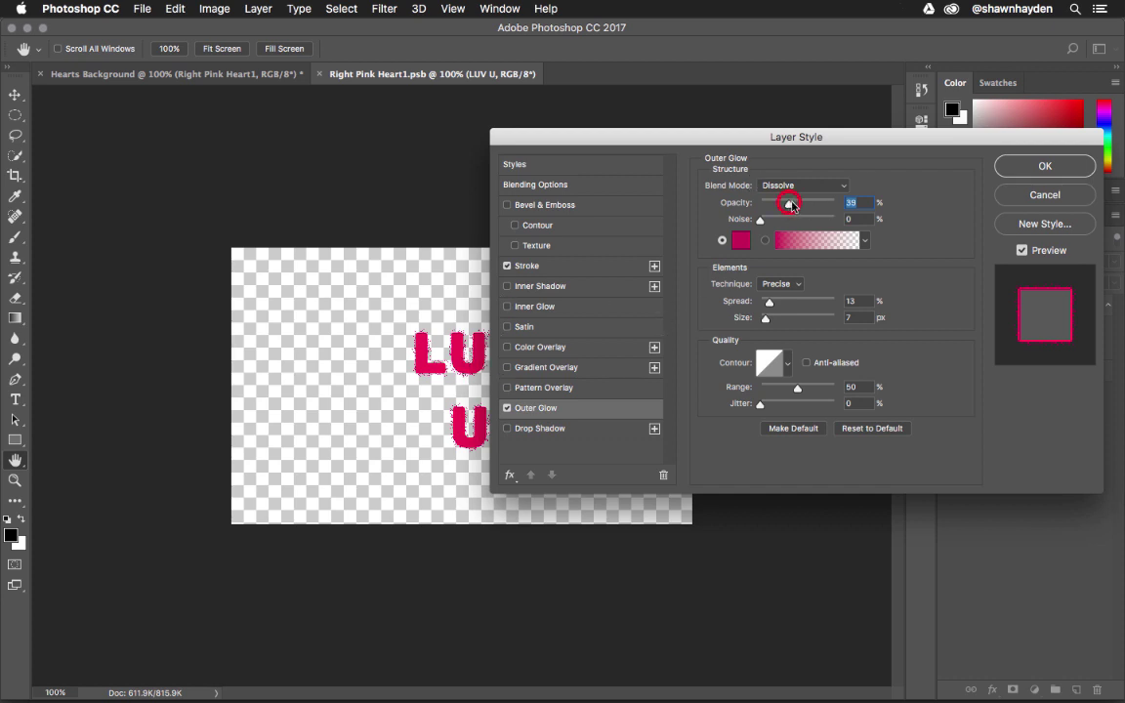
# Set the outer glow's opacity to 100%, compare the Softer technique but keep Precise, and apply the effect to the LUV U layer
pyautogui.moveTo(786, 205); pyautogui.dragTo(868, 200)
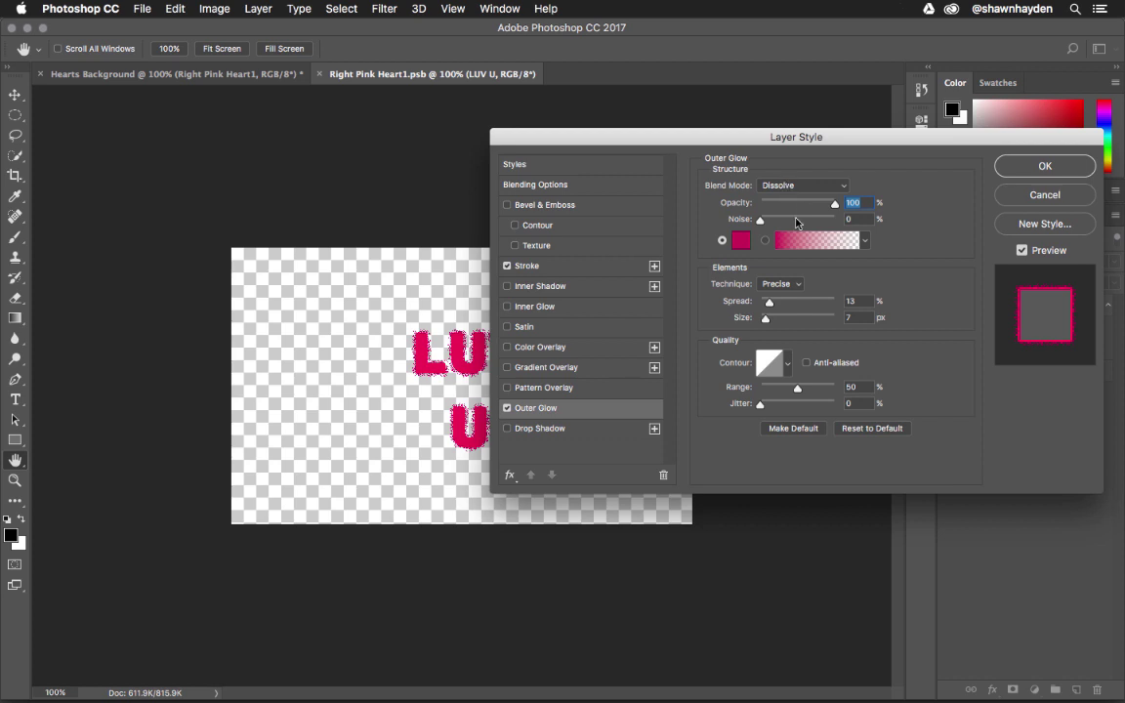
pyautogui.click(781, 286)
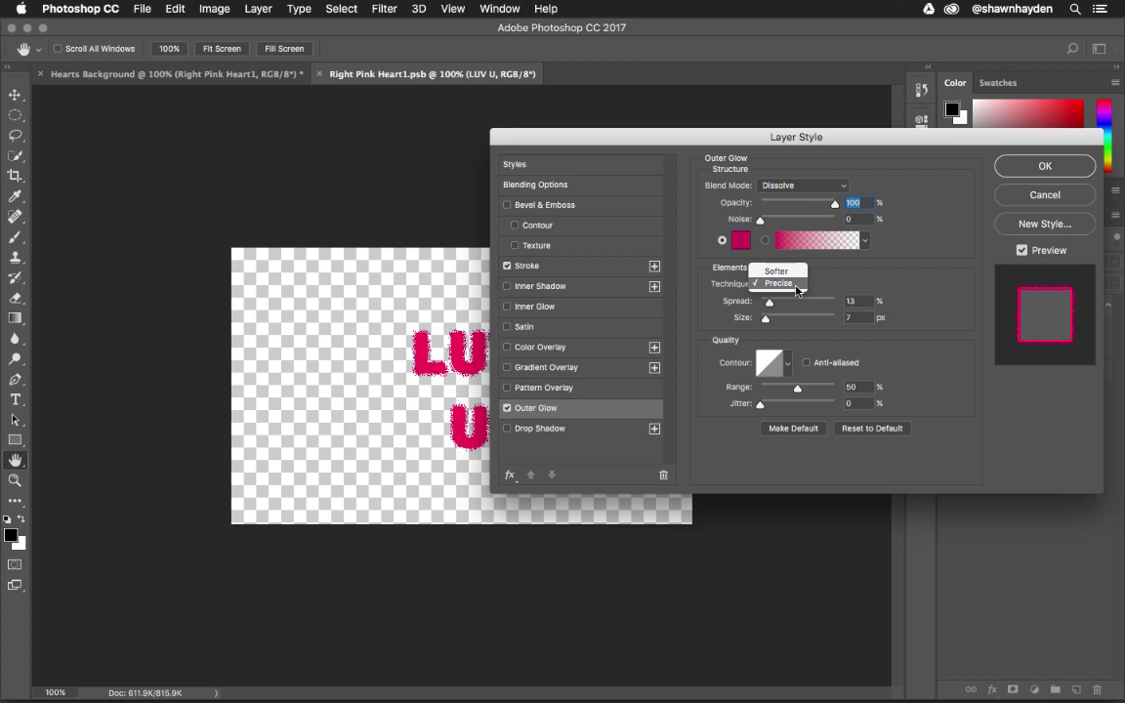
pyautogui.click(777, 271)
pyautogui.click(791, 290)
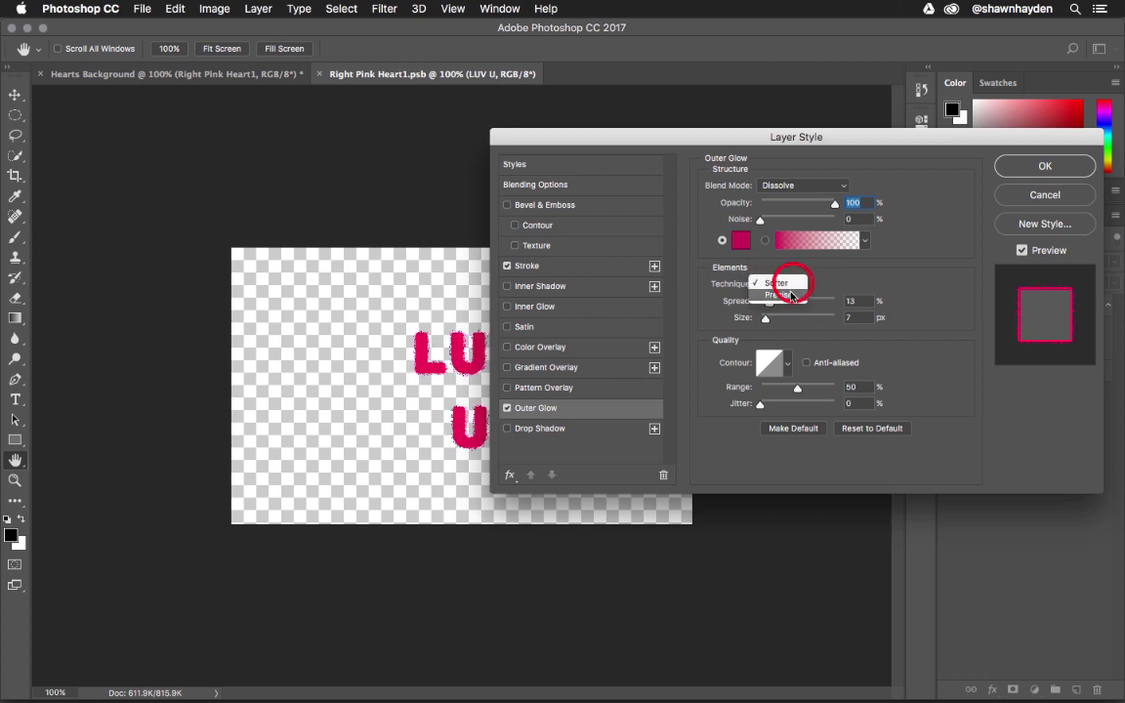
pyautogui.click(792, 295)
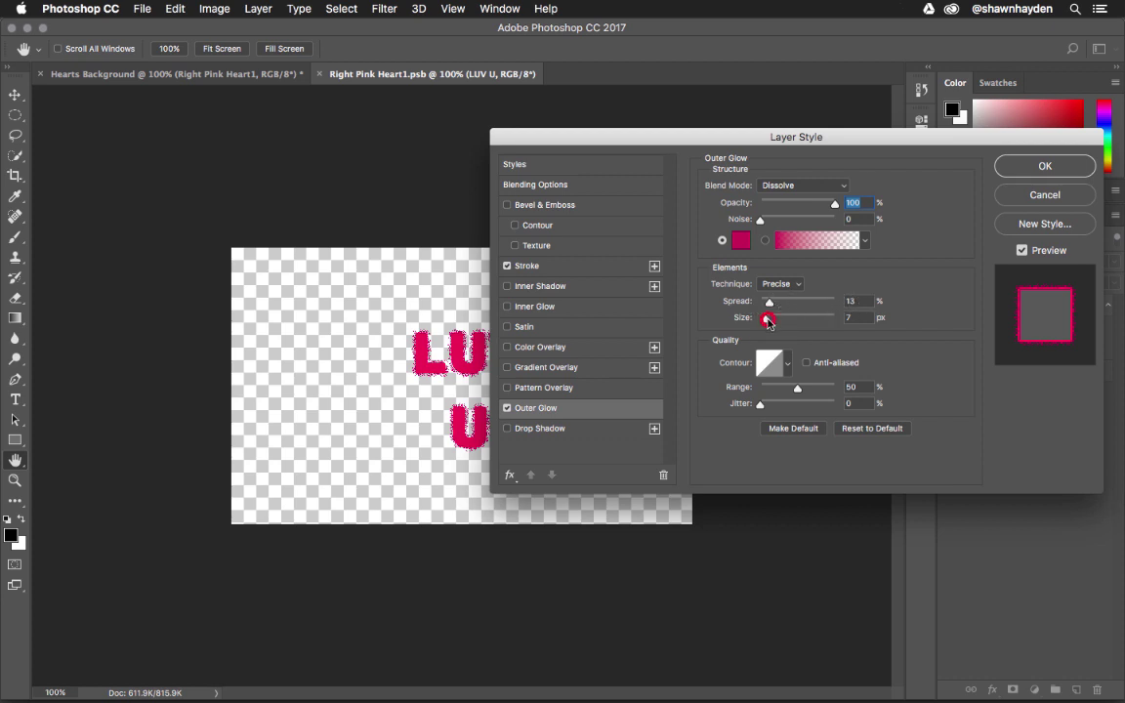
pyautogui.moveTo(768, 322); pyautogui.dragTo(764, 323)
pyautogui.click(1044, 167)
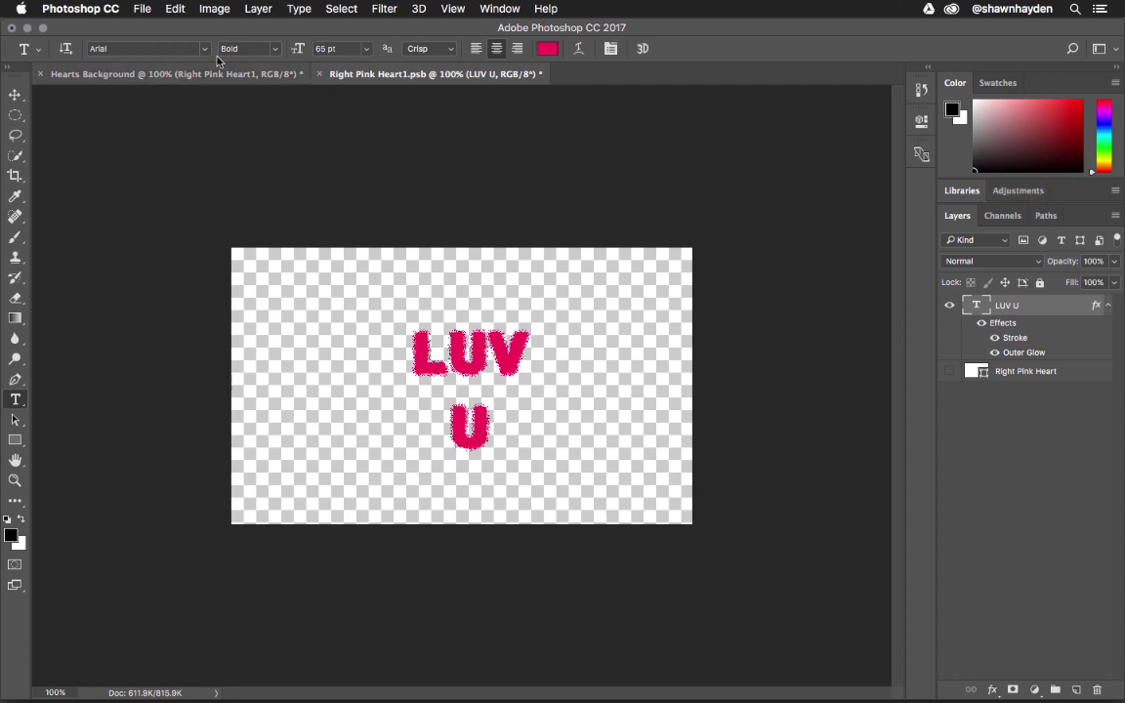
# Save the Right Pink Heart1 document and view the glowing lettering in the Hearts Background document
pyautogui.click(142, 9)
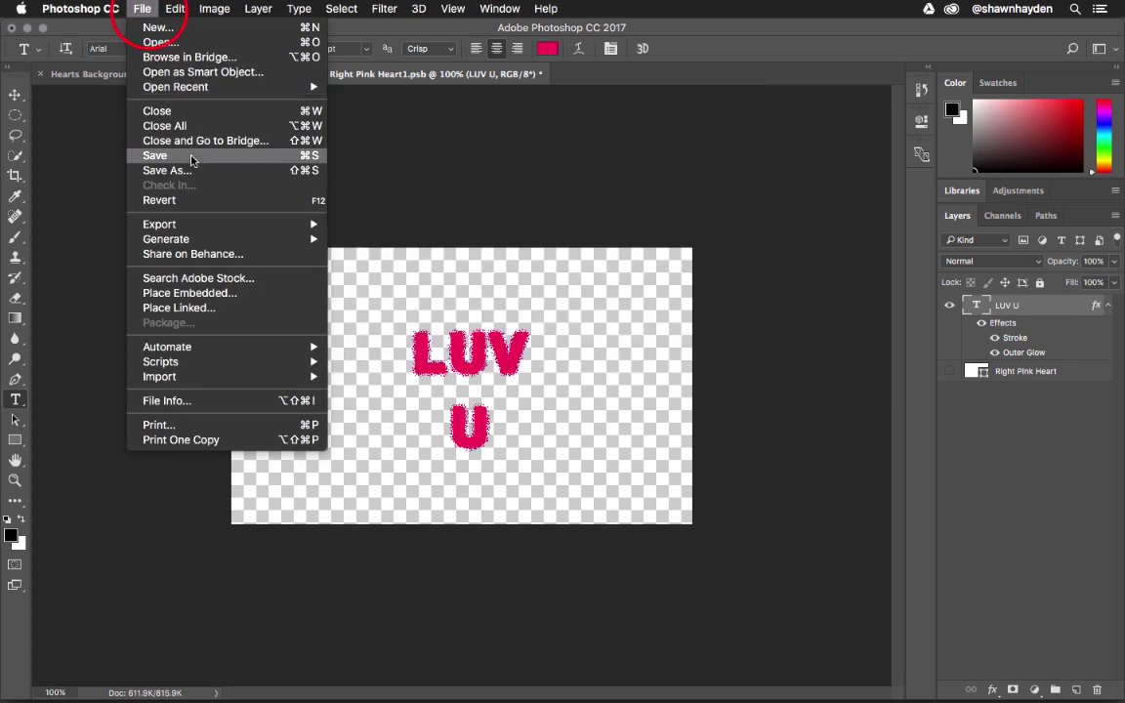
pyautogui.click(186, 157)
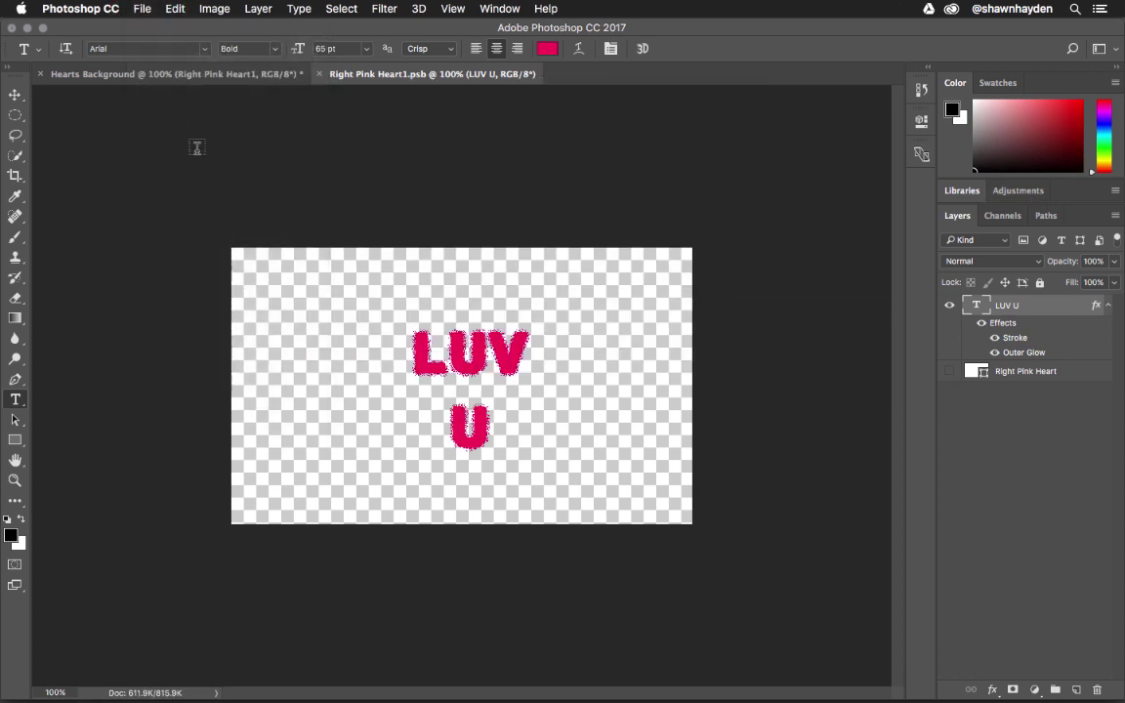
pyautogui.click(200, 74)
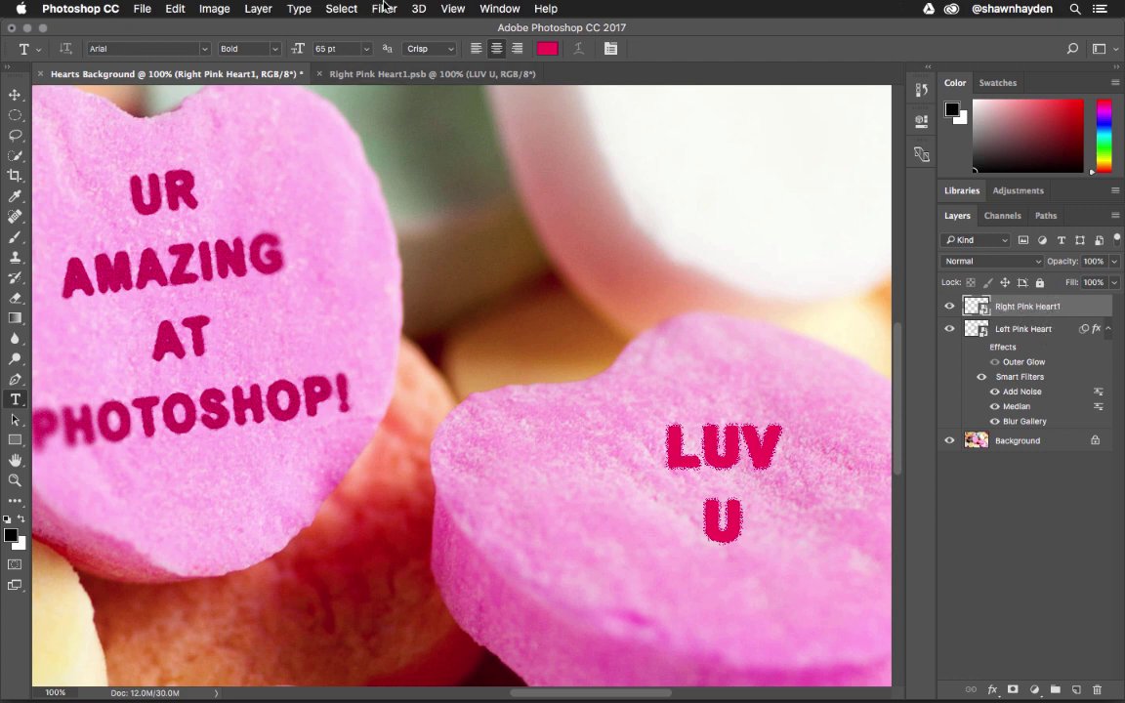
# Check the Add Noise smart filter settings on the Left Pink Heart layer
pyautogui.click(1032, 394)
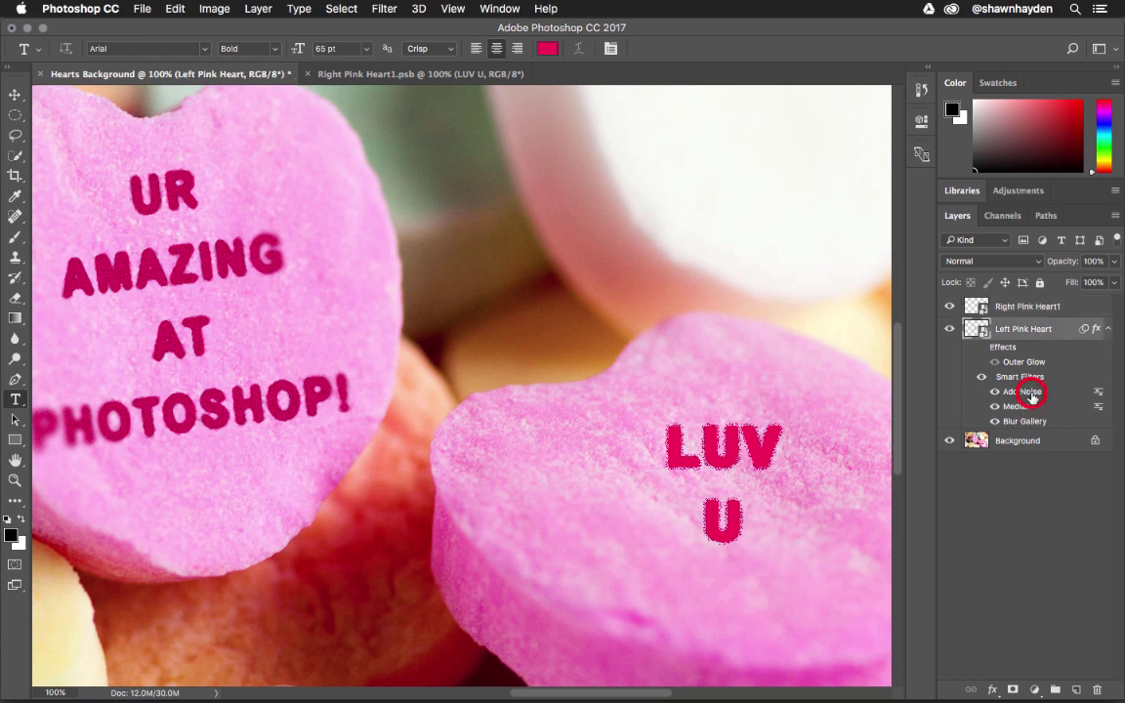
pyautogui.doubleClick(1033, 393)
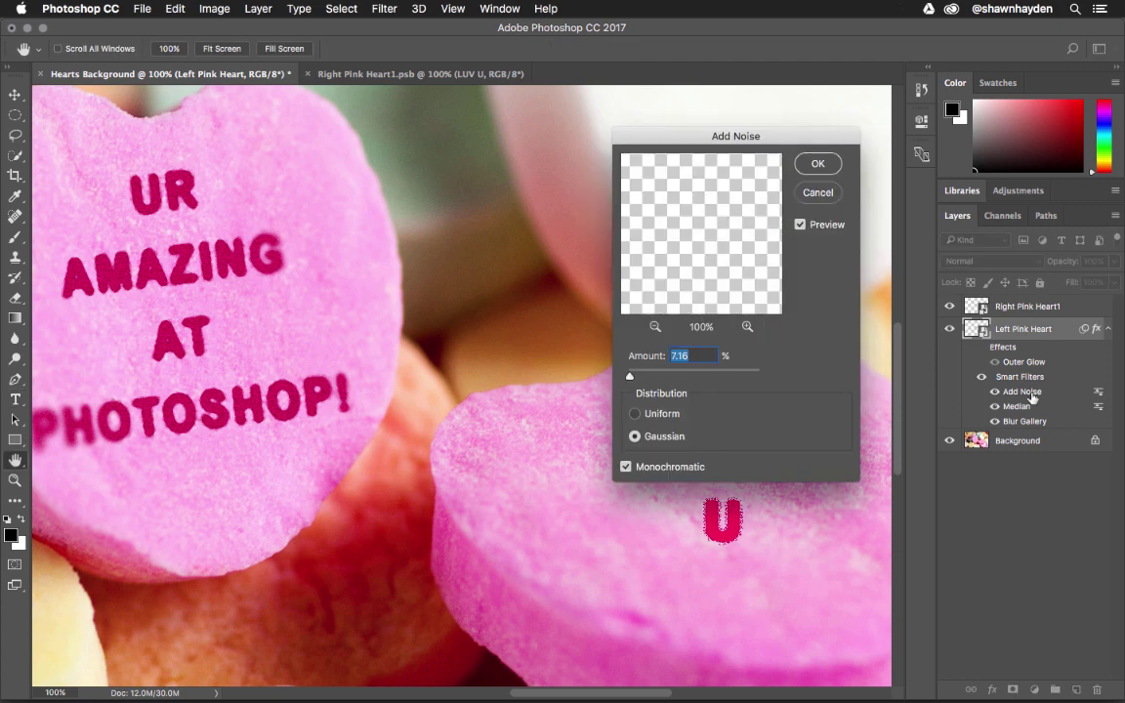
pyautogui.moveTo(747, 137); pyautogui.dragTo(701, 121)
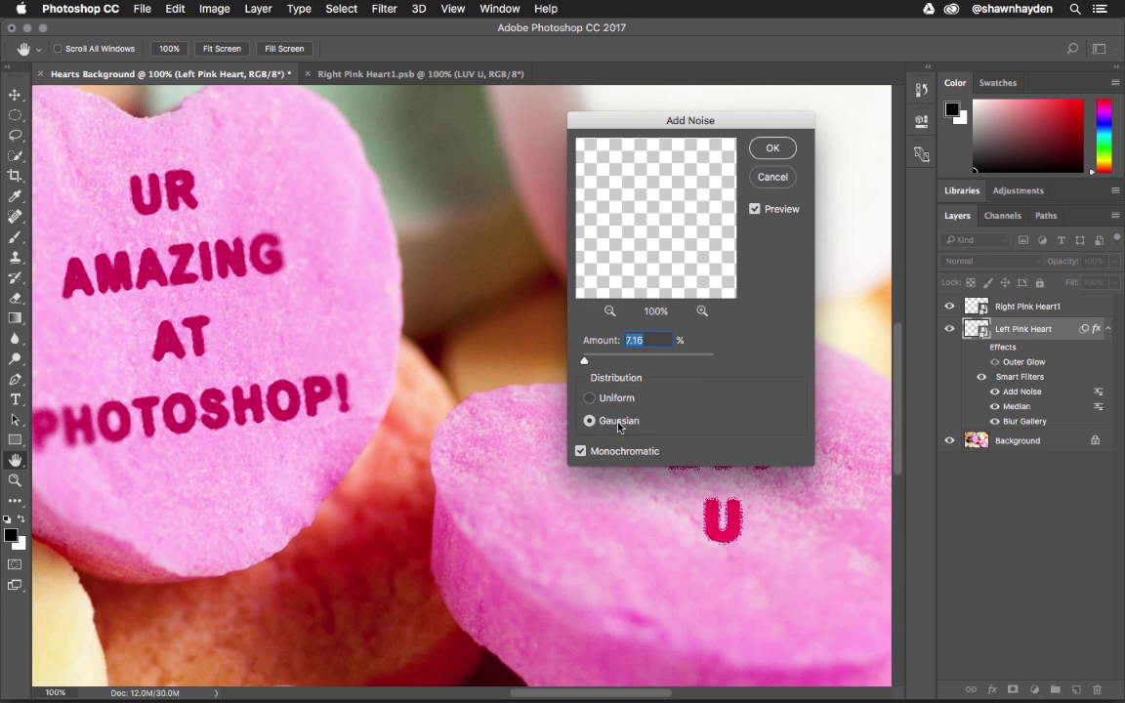
pyautogui.click(774, 150)
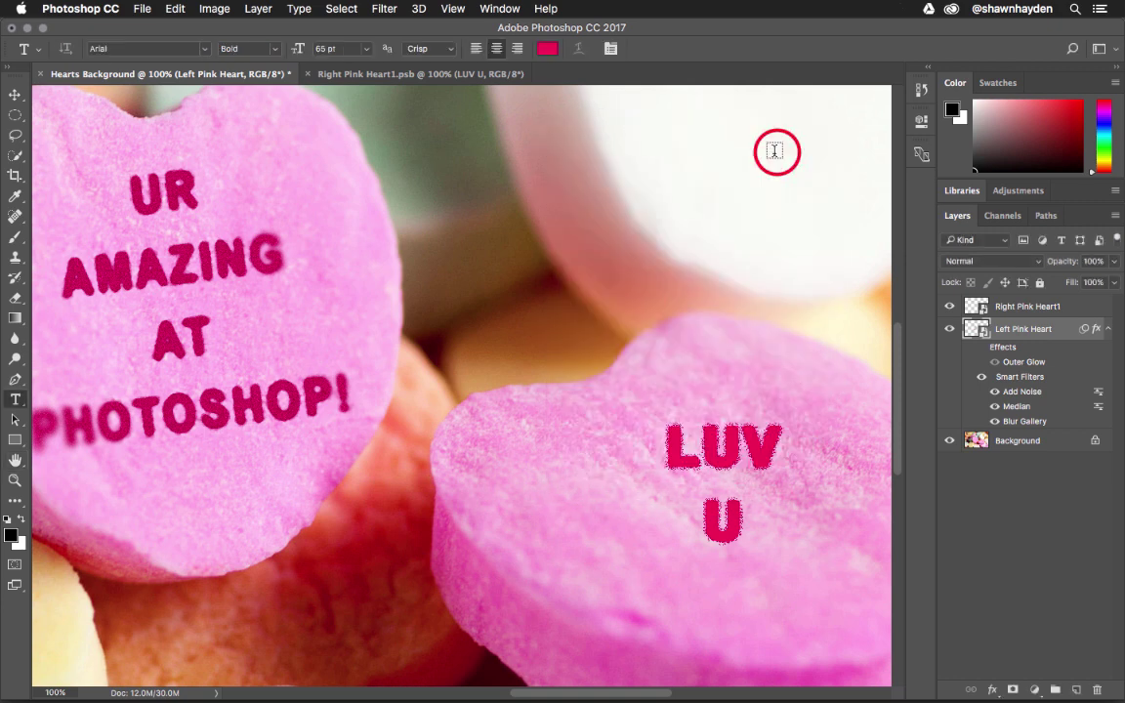
# Apply an Add Noise filter to the Right Pink Heart1 layer with 7.16% amount, Gaussian distribution and Monochromatic on
pyautogui.click(1028, 306)
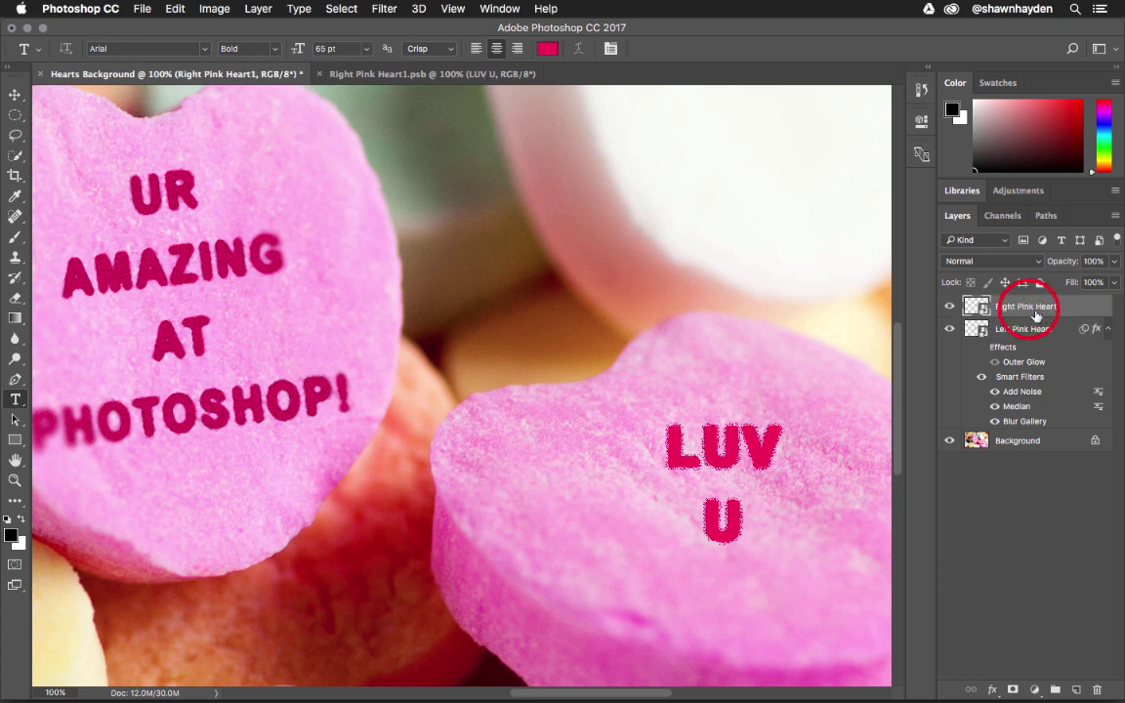
pyautogui.click(384, 9)
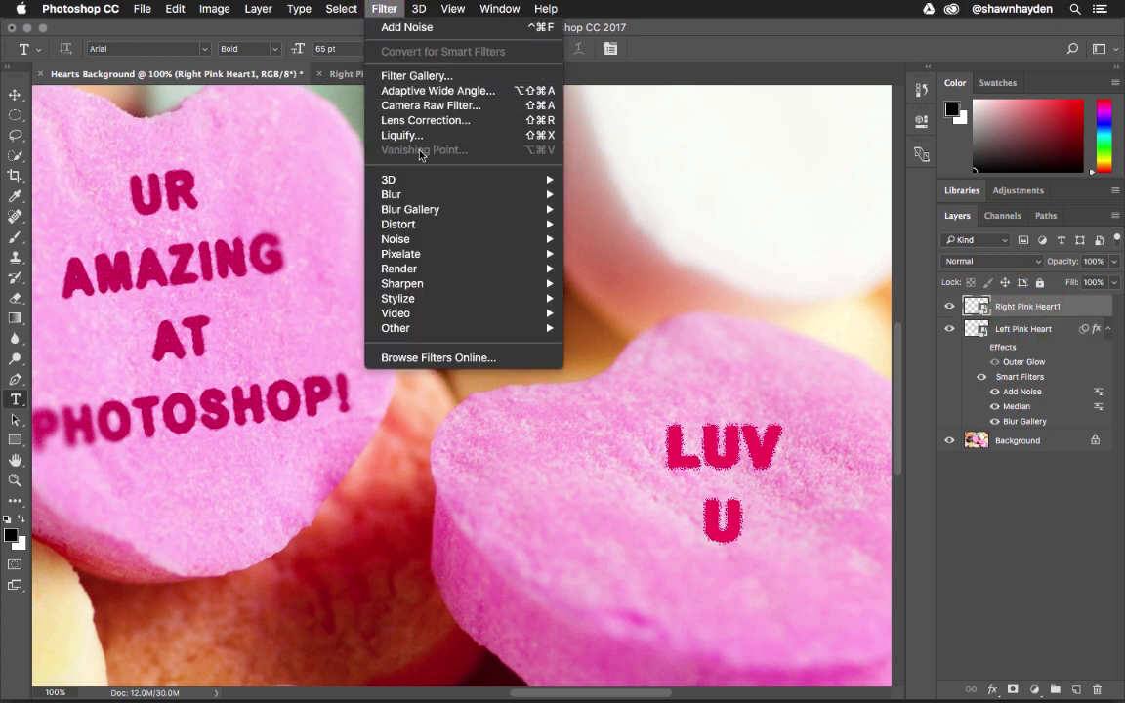
pyautogui.moveTo(428, 227)
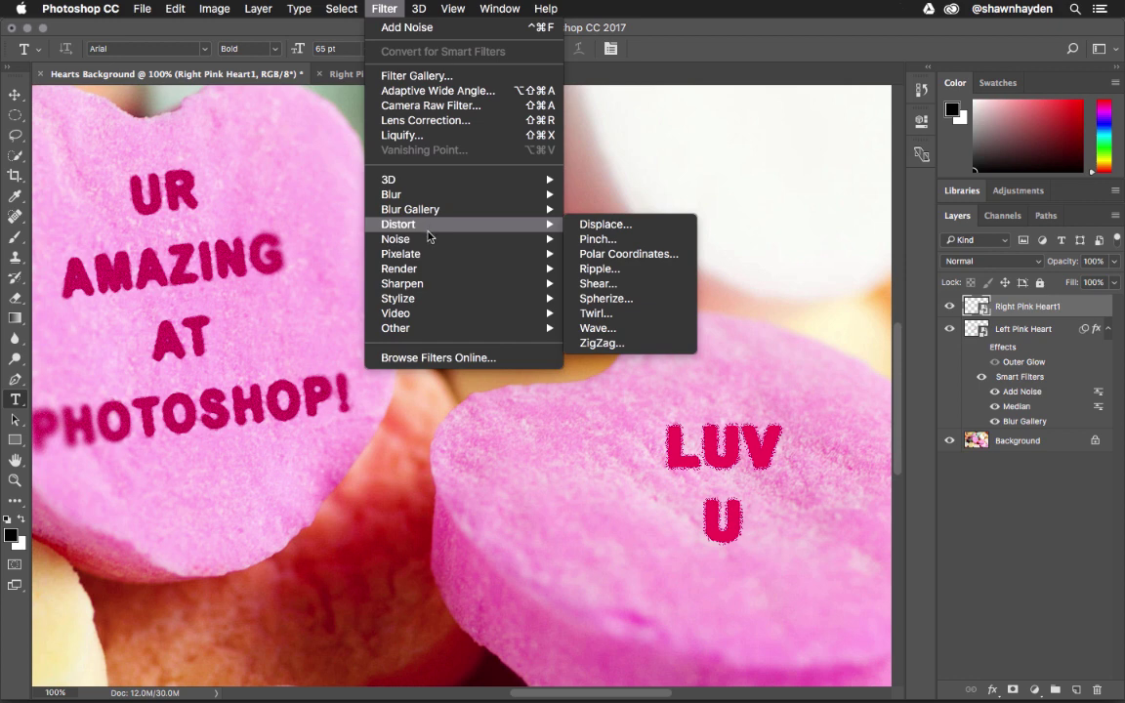
pyautogui.moveTo(429, 250)
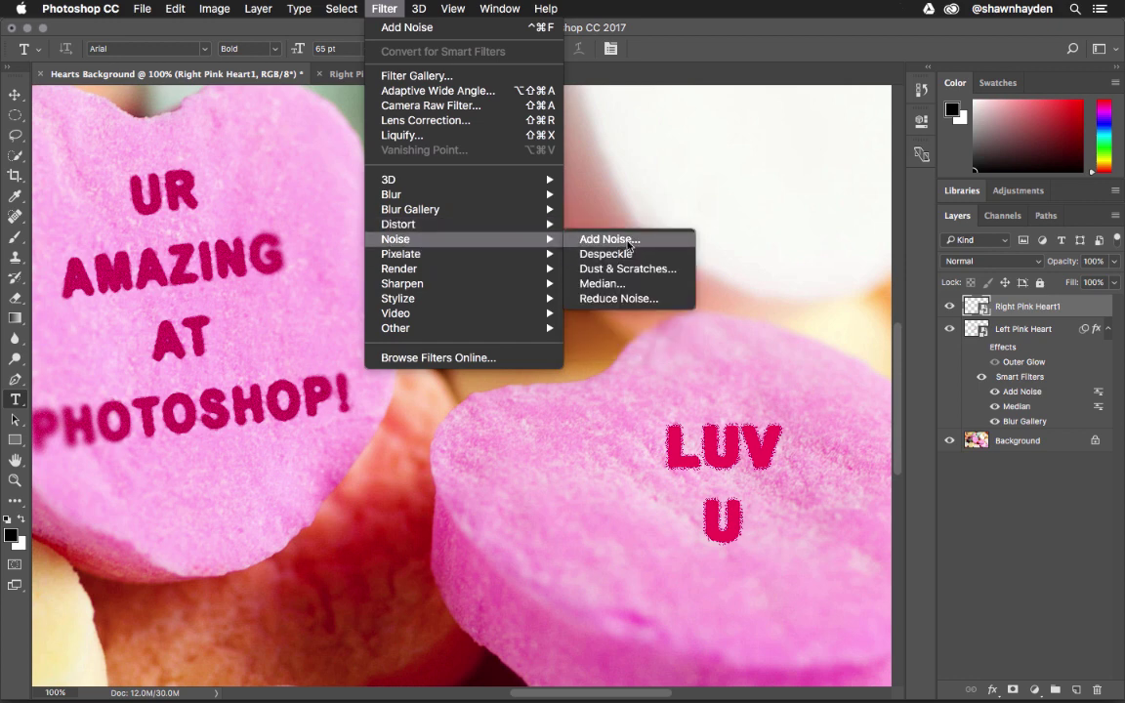
pyautogui.click(629, 246)
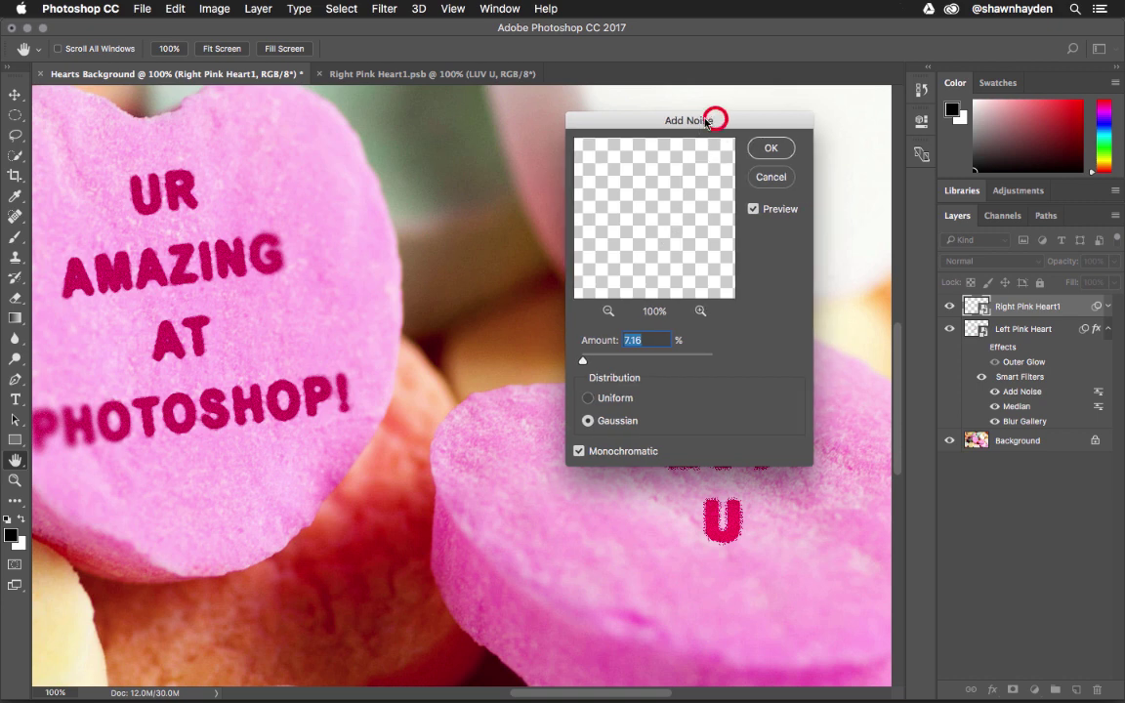
pyautogui.moveTo(707, 122); pyautogui.dragTo(684, 118)
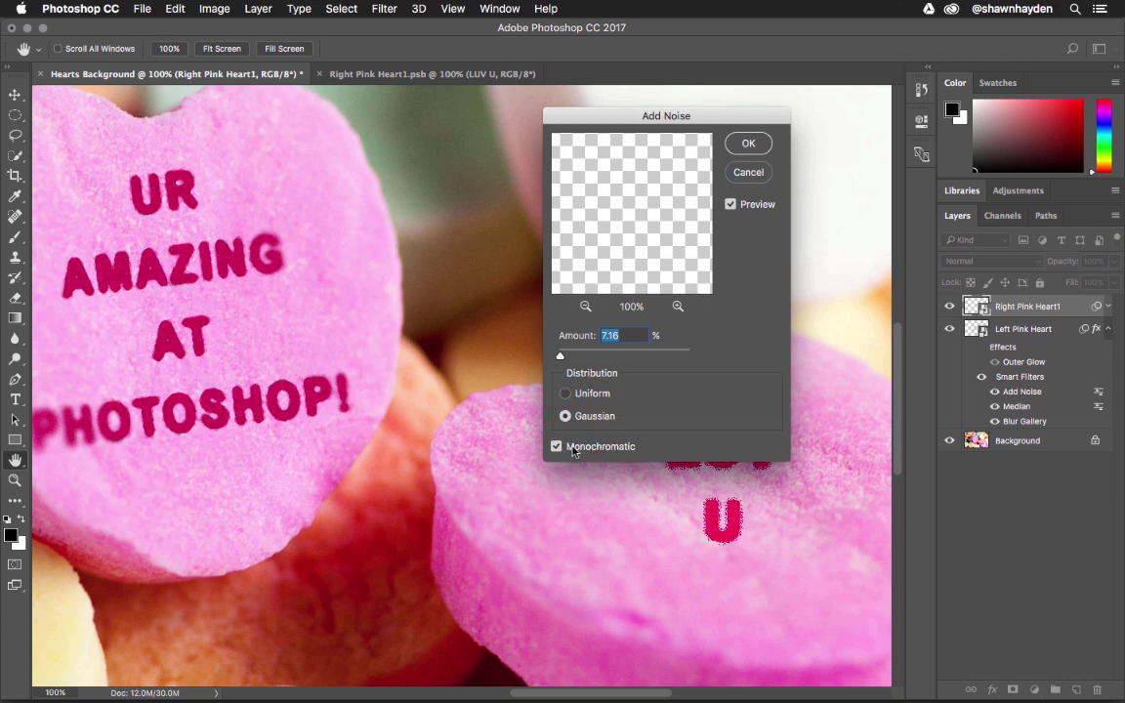
pyautogui.click(745, 145)
pyautogui.press('t')
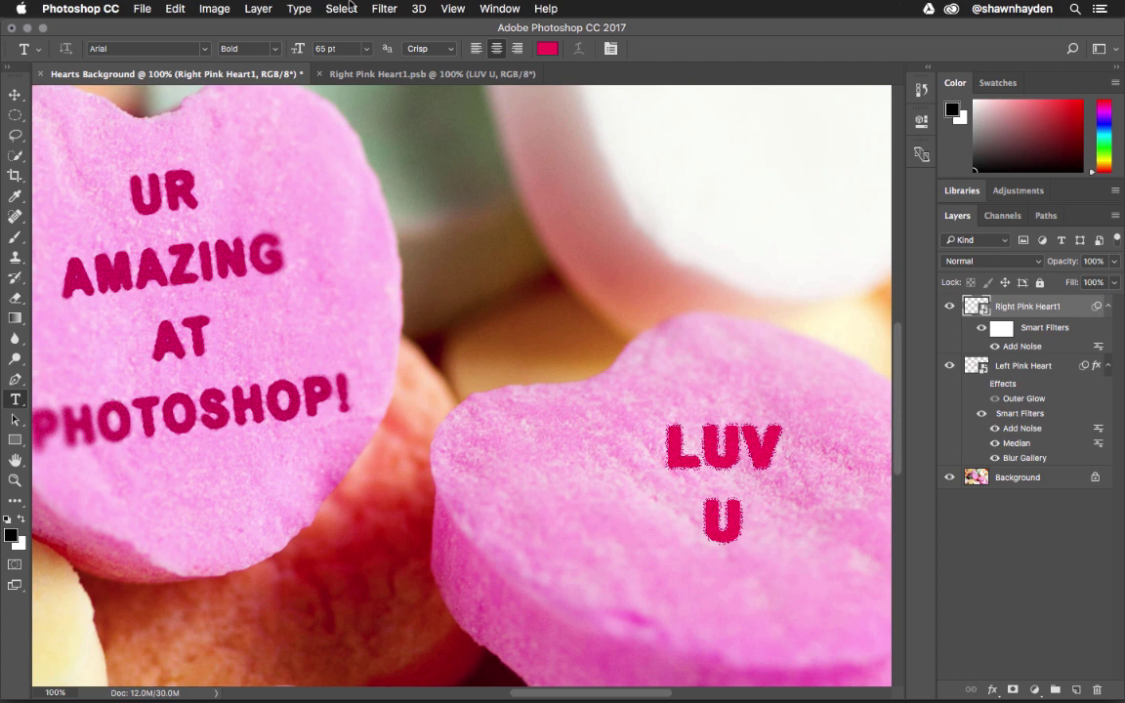
# Apply a Median filter with a 3-pixel radius to the Right Pink Heart1 layer
pyautogui.click(382, 9)
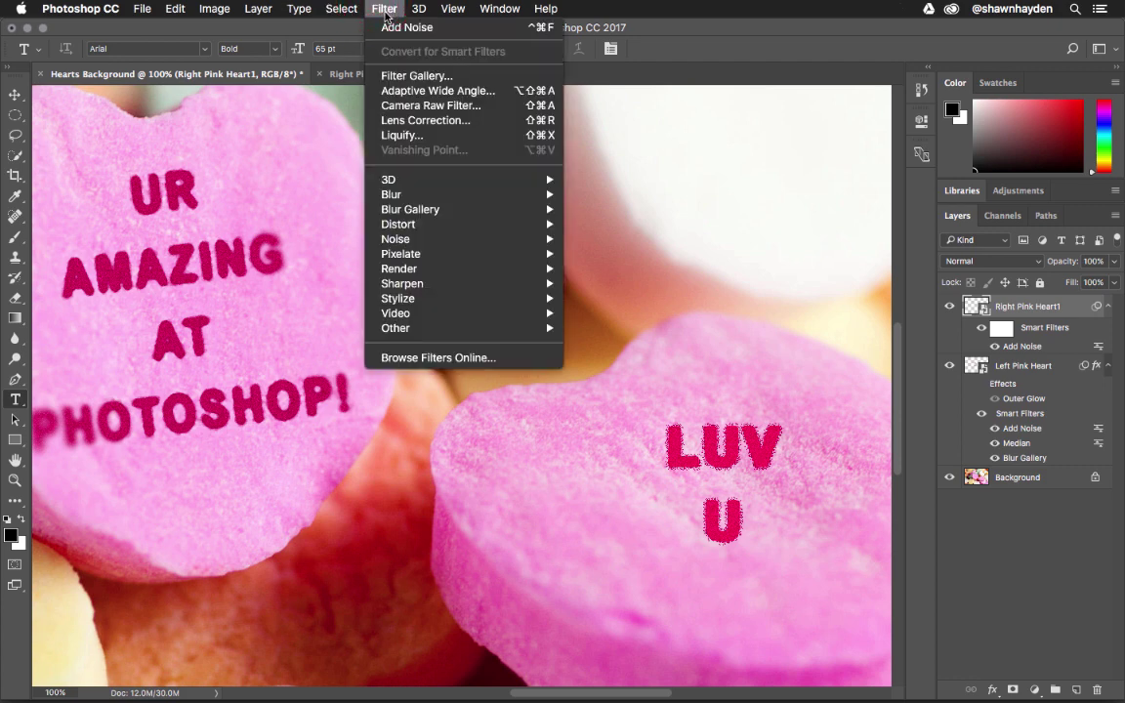
pyautogui.moveTo(428, 242)
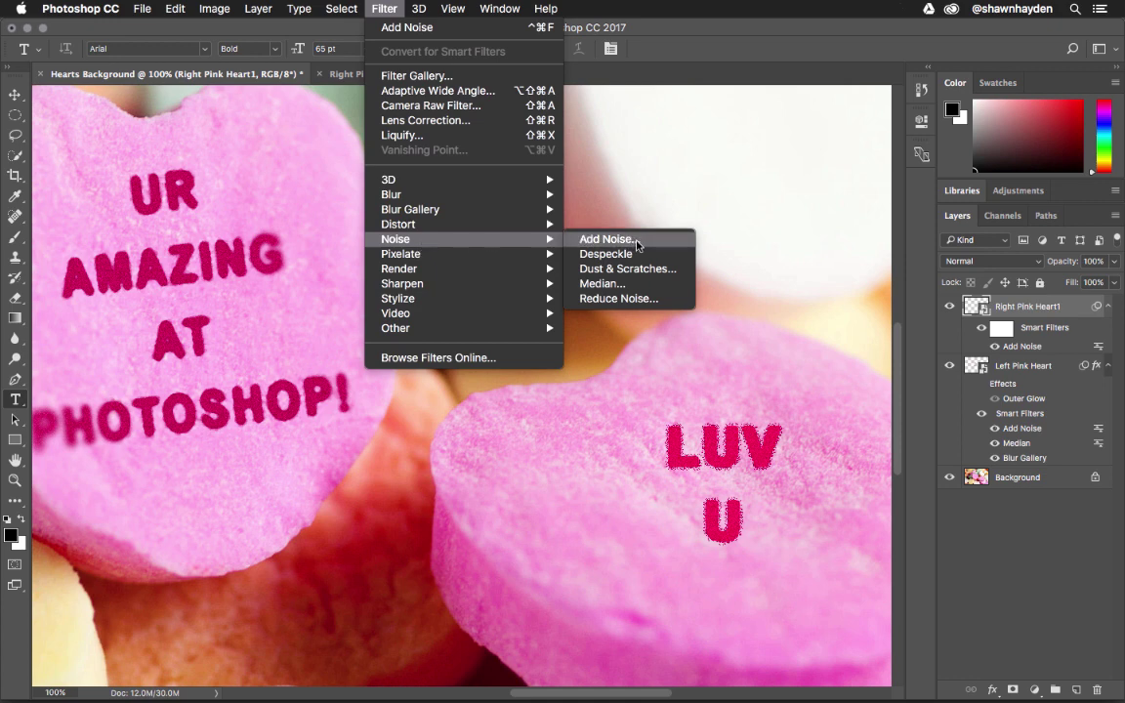
pyautogui.click(643, 286)
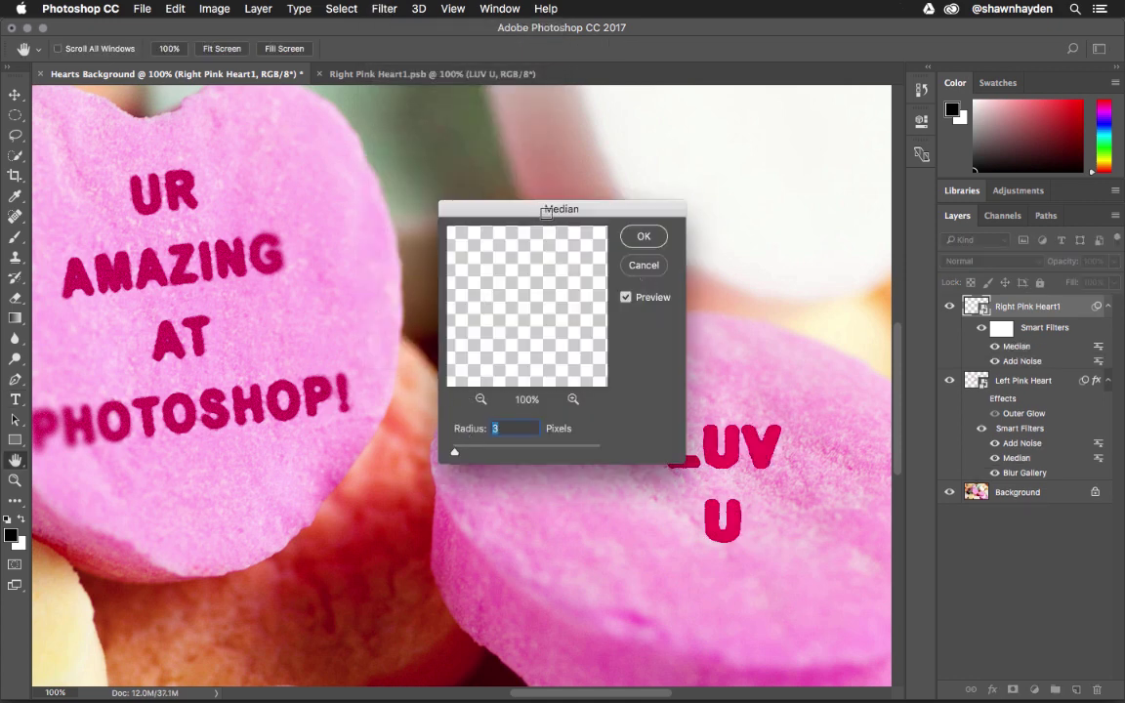
pyautogui.moveTo(486, 205)
pyautogui.mouseDown()
pyautogui.moveTo(402, 175)
pyautogui.moveTo(377, 183)
pyautogui.mouseUp()
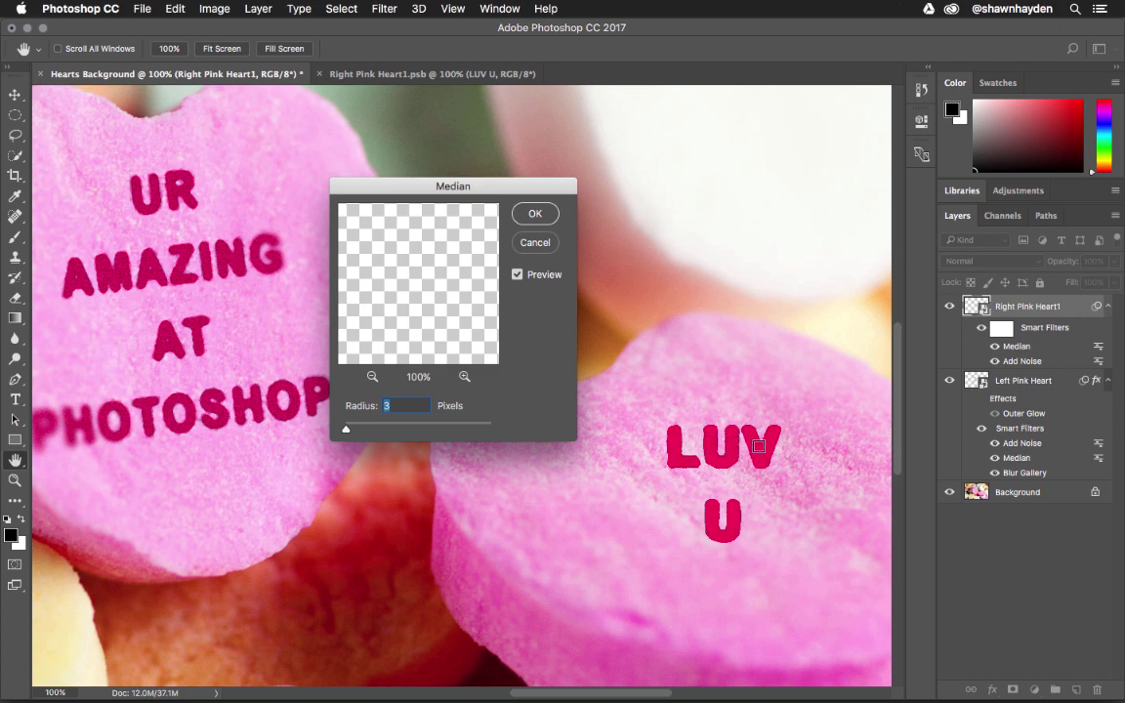
pyautogui.click(537, 214)
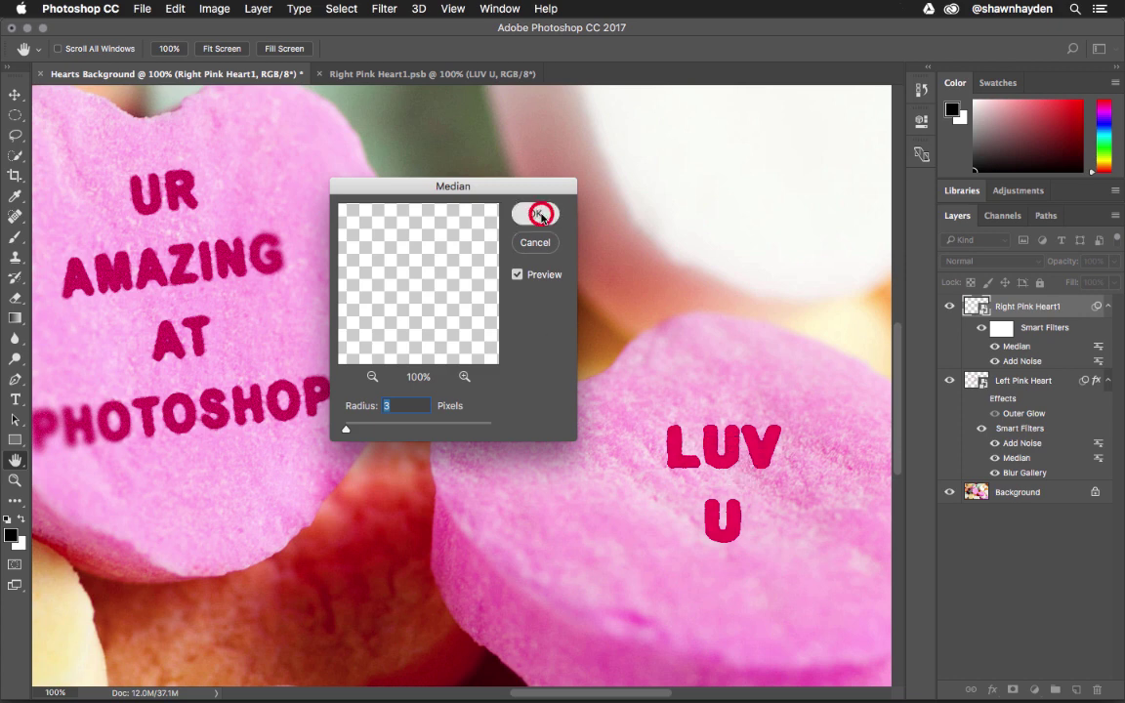
pyautogui.press('t')
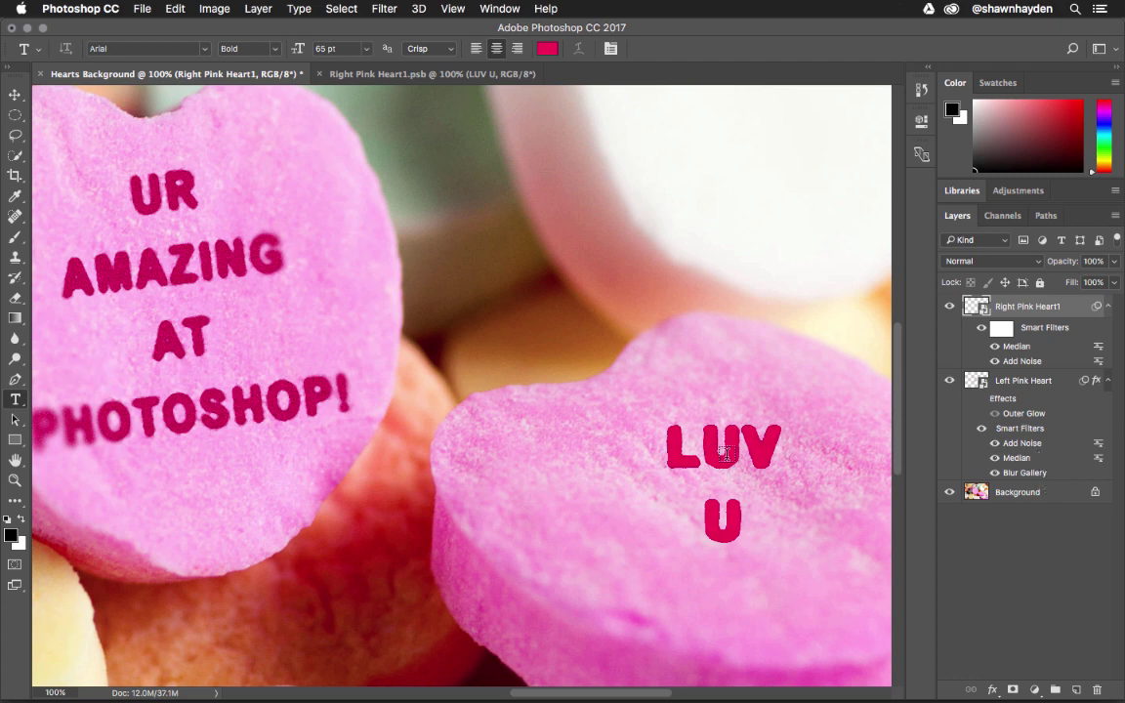
# Free-transform the Right Pink Heart1 smart object and rotate the lettering counterclockwise by about 33.5 degrees
pyautogui.moveTo(651, 436)
pyautogui.mouseDown()
pyautogui.moveTo(414, 307)
pyautogui.moveTo(393, 312)
pyautogui.mouseUp()
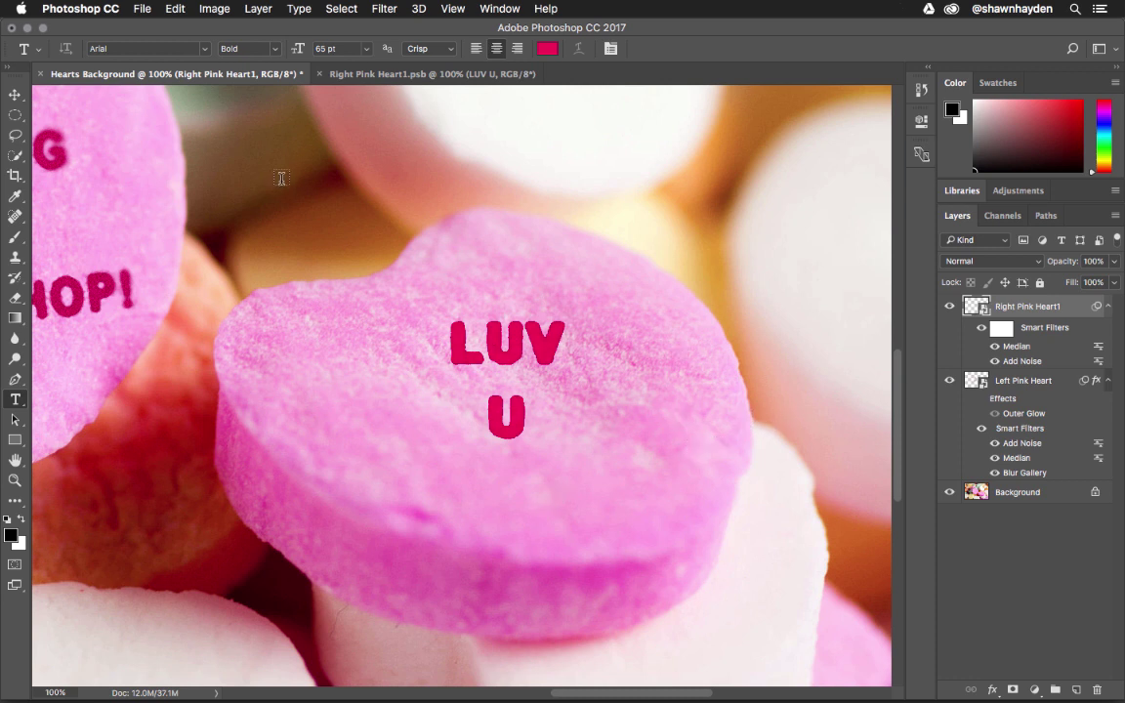
pyautogui.press('super+t')
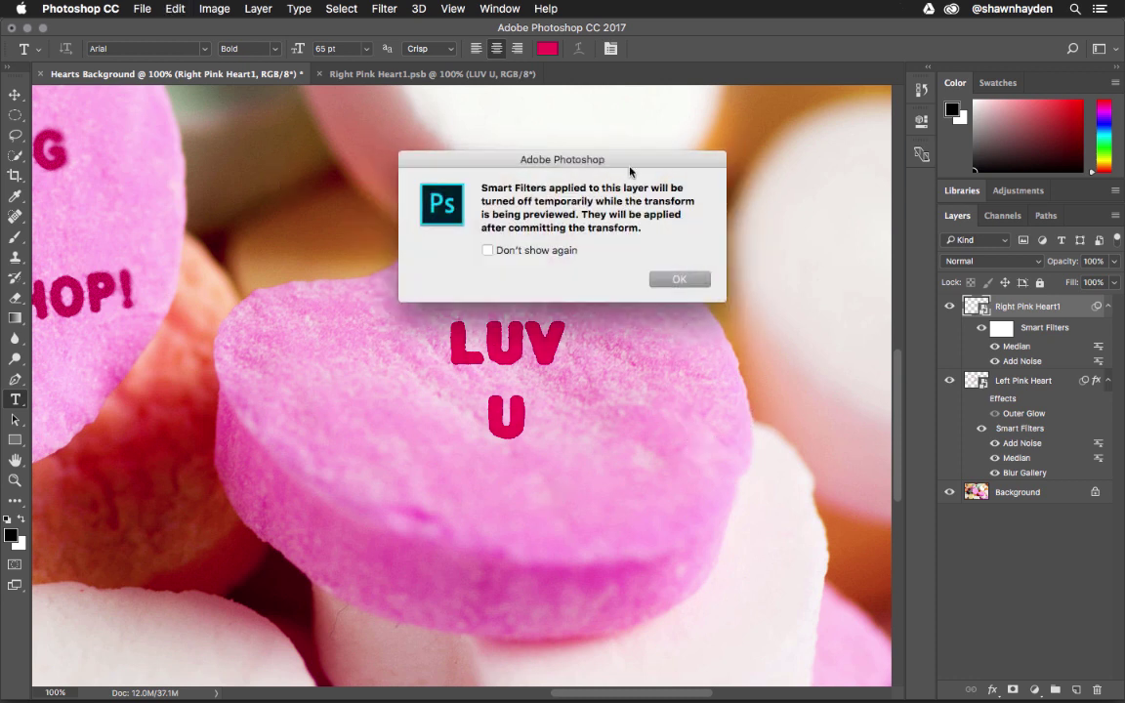
pyautogui.click(680, 281)
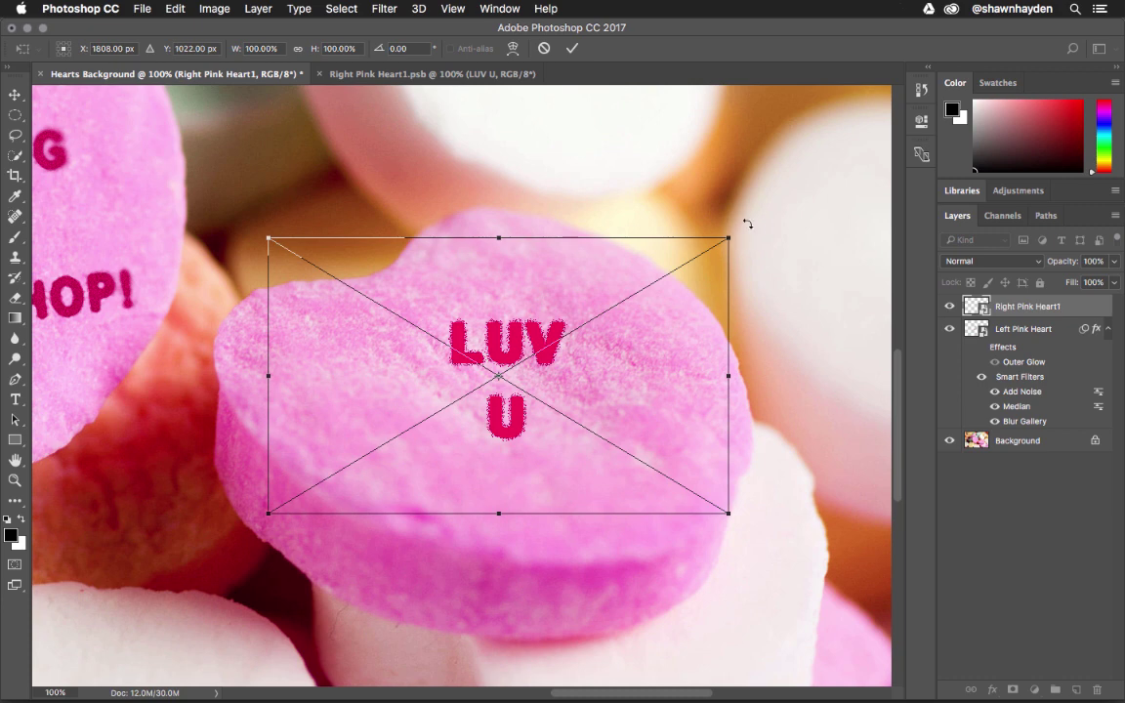
pyautogui.moveTo(755, 217); pyautogui.dragTo(609, 145)
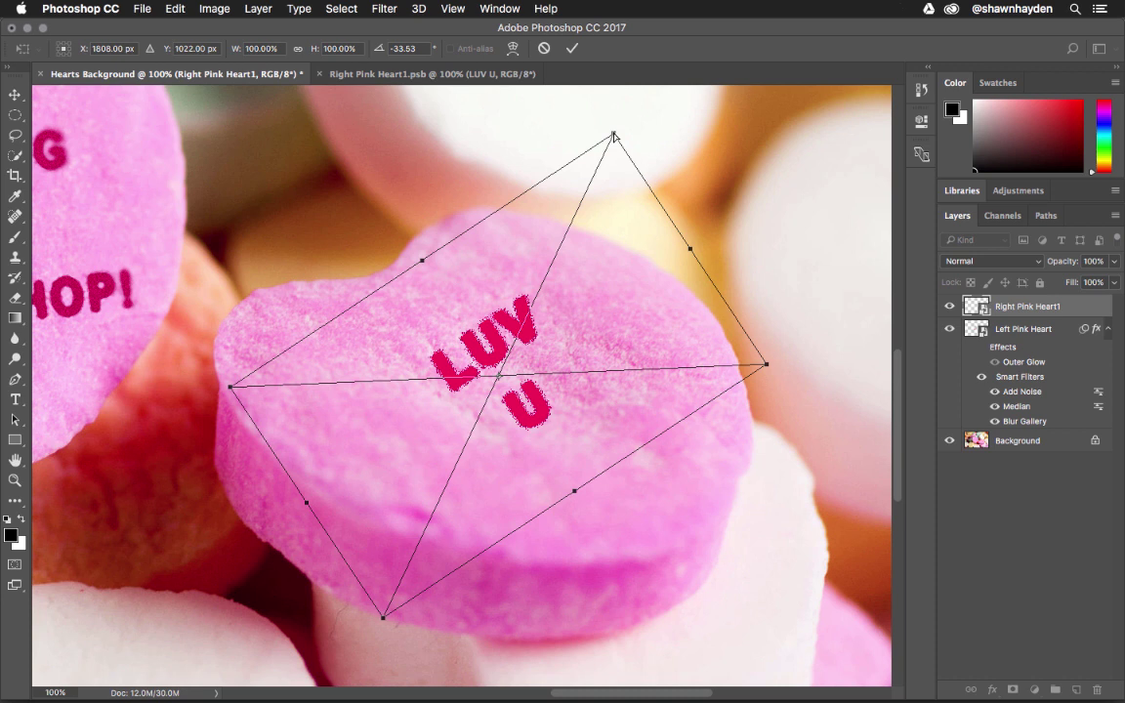
# Distort the corners of the lettering's transform box to follow the right heart's tilted surface, and commit the transform
pyautogui.moveTo(614, 136); pyautogui.dragTo(587, 182)
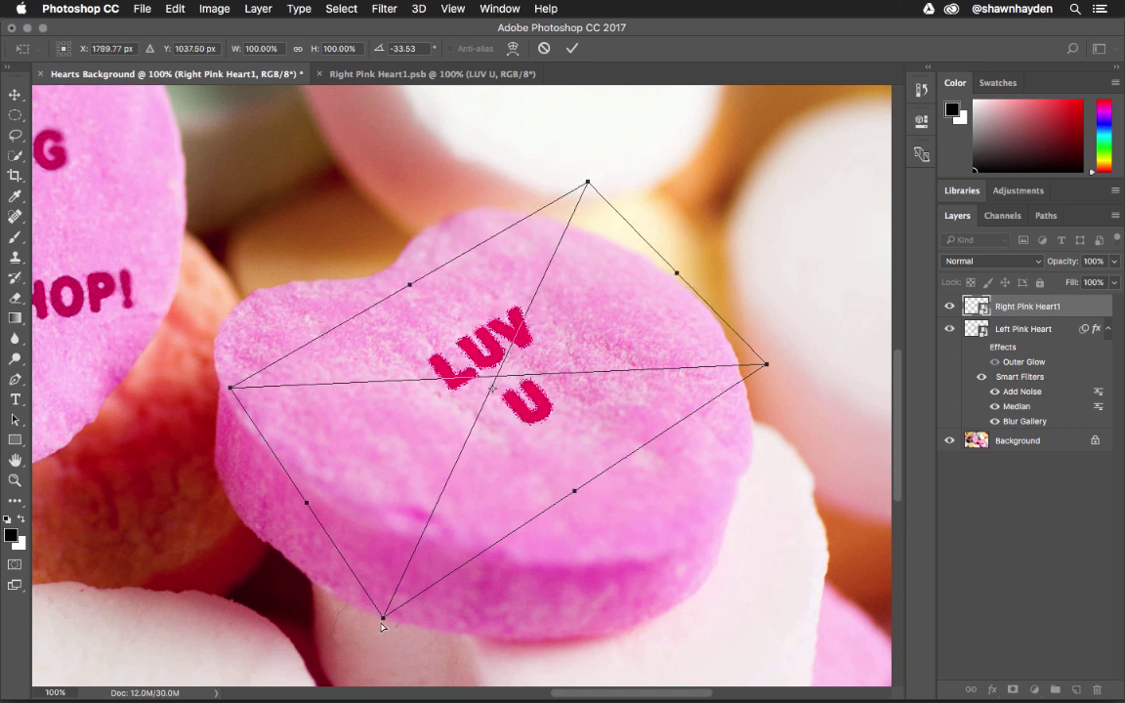
pyautogui.moveTo(382, 625); pyautogui.dragTo(415, 580)
pyautogui.moveTo(590, 186); pyautogui.dragTo(577, 201)
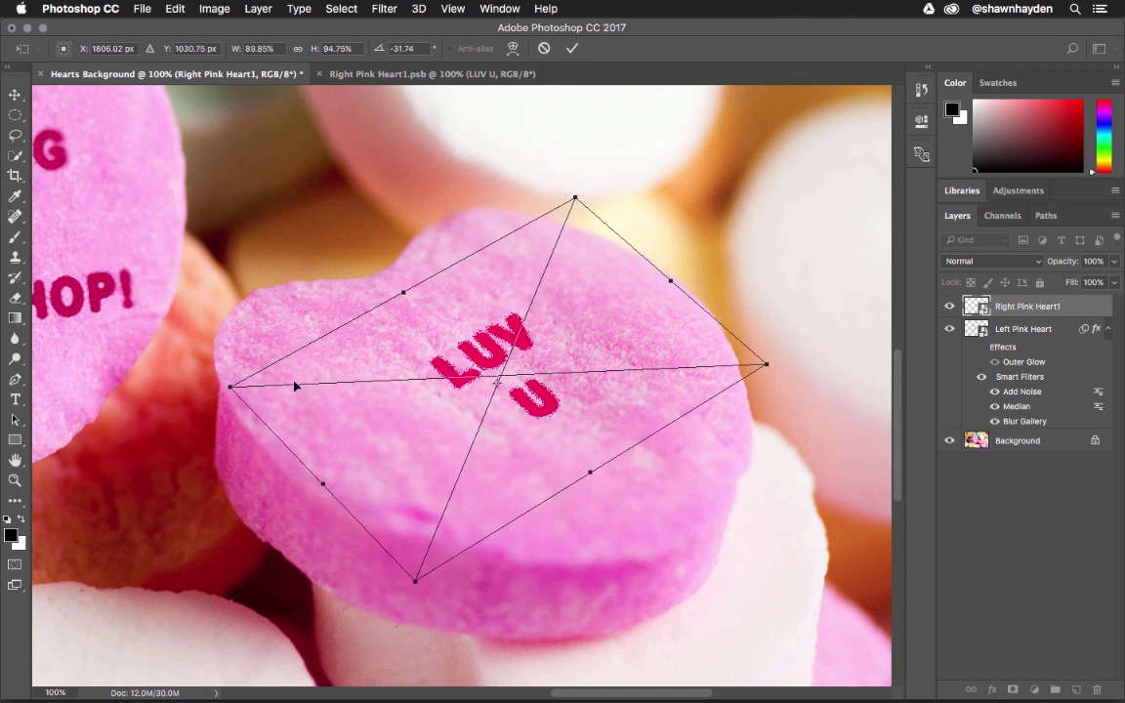
pyautogui.moveTo(233, 388); pyautogui.dragTo(215, 381)
pyautogui.moveTo(419, 587)
pyautogui.mouseDown()
pyautogui.moveTo(407, 576)
pyautogui.moveTo(413, 566)
pyautogui.mouseUp()
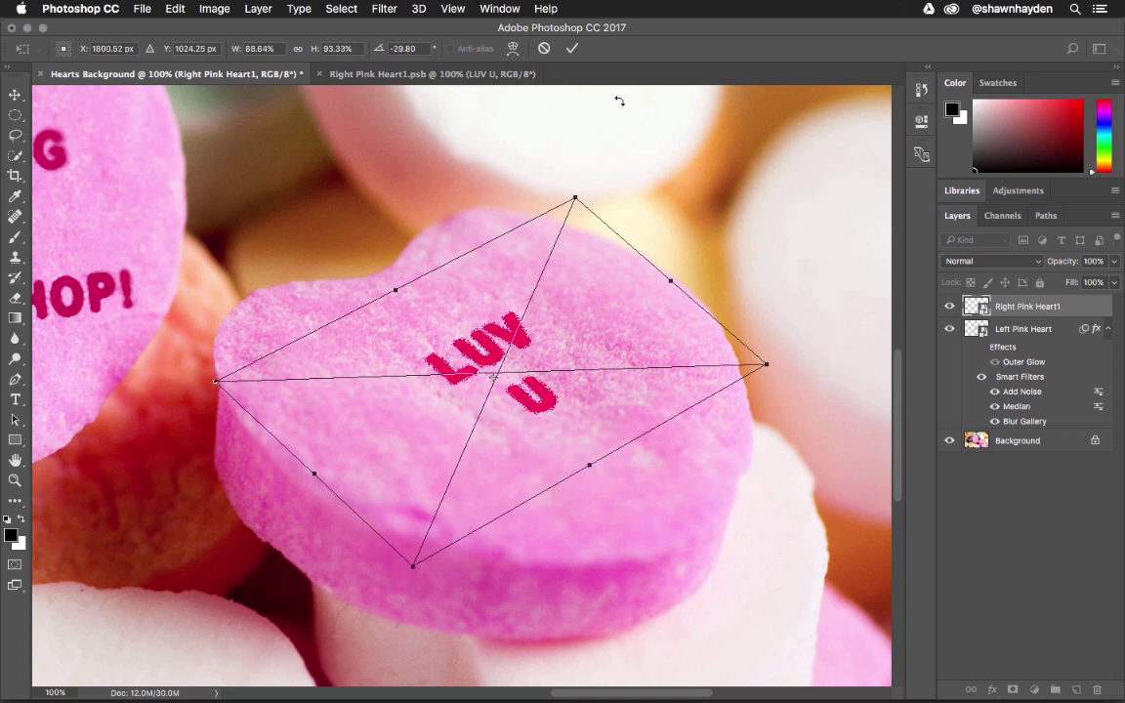
pyautogui.click(576, 199)
pyautogui.moveTo(768, 365)
pyautogui.mouseDown()
pyautogui.moveTo(777, 381)
pyautogui.moveTo(772, 372)
pyautogui.mouseUp()
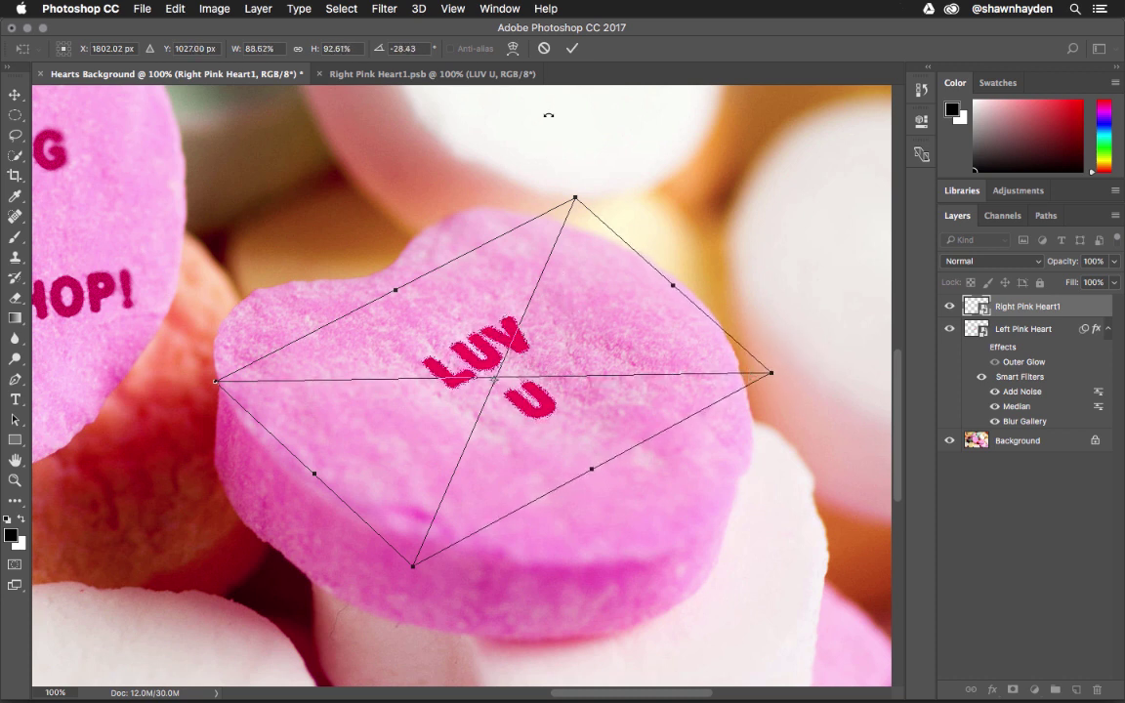
pyautogui.click(572, 48)
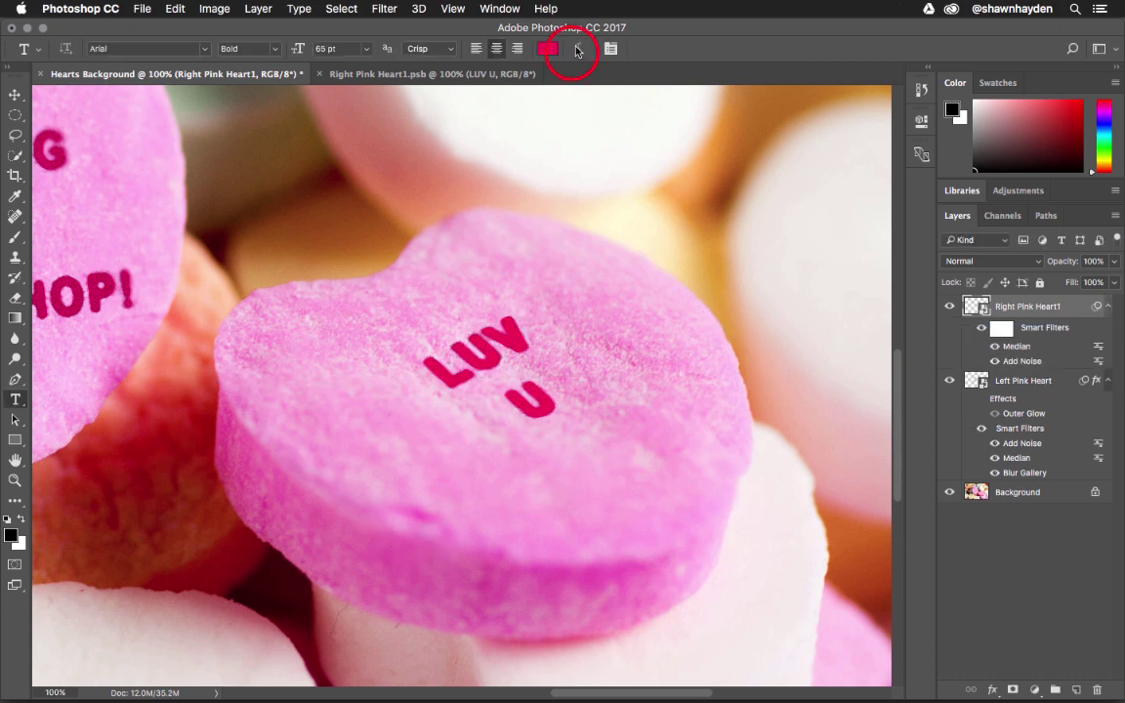
pyautogui.moveTo(379, 377); pyautogui.dragTo(525, 400)
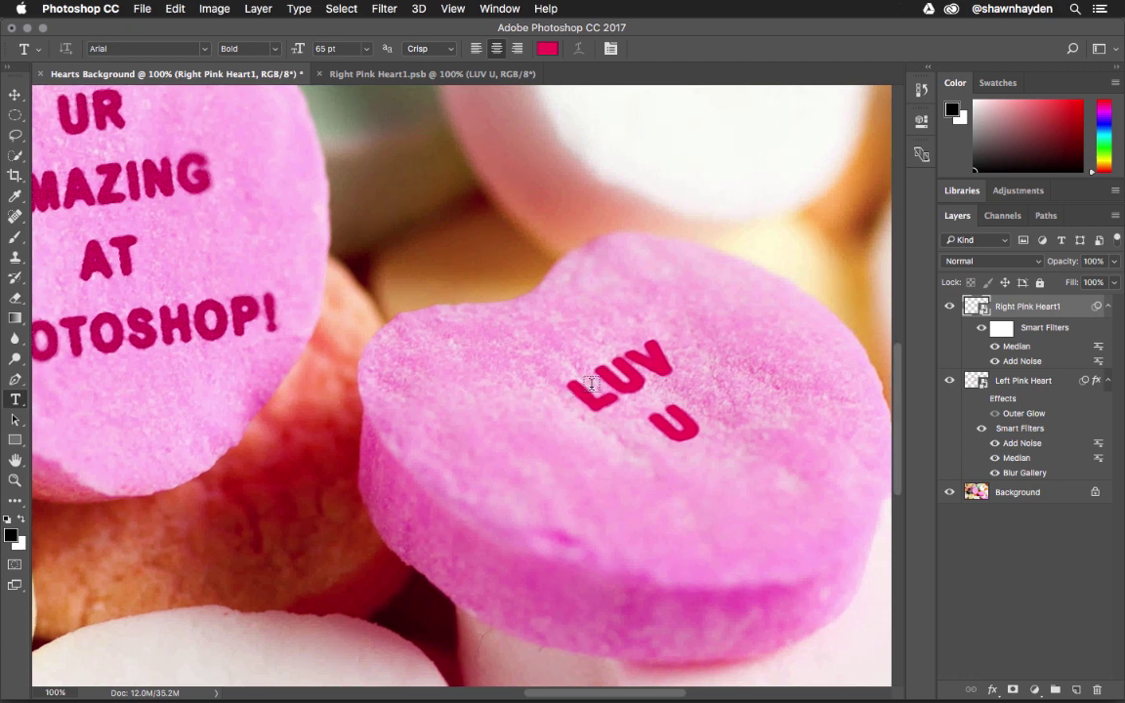
# Free-transform the LUV U lettering to about 178% width and 186% height, shift it slightly down and right on the heart, and commit
pyautogui.keyDown('alt'); pyautogui.click(498, 367); pyautogui.keyUp('alt')
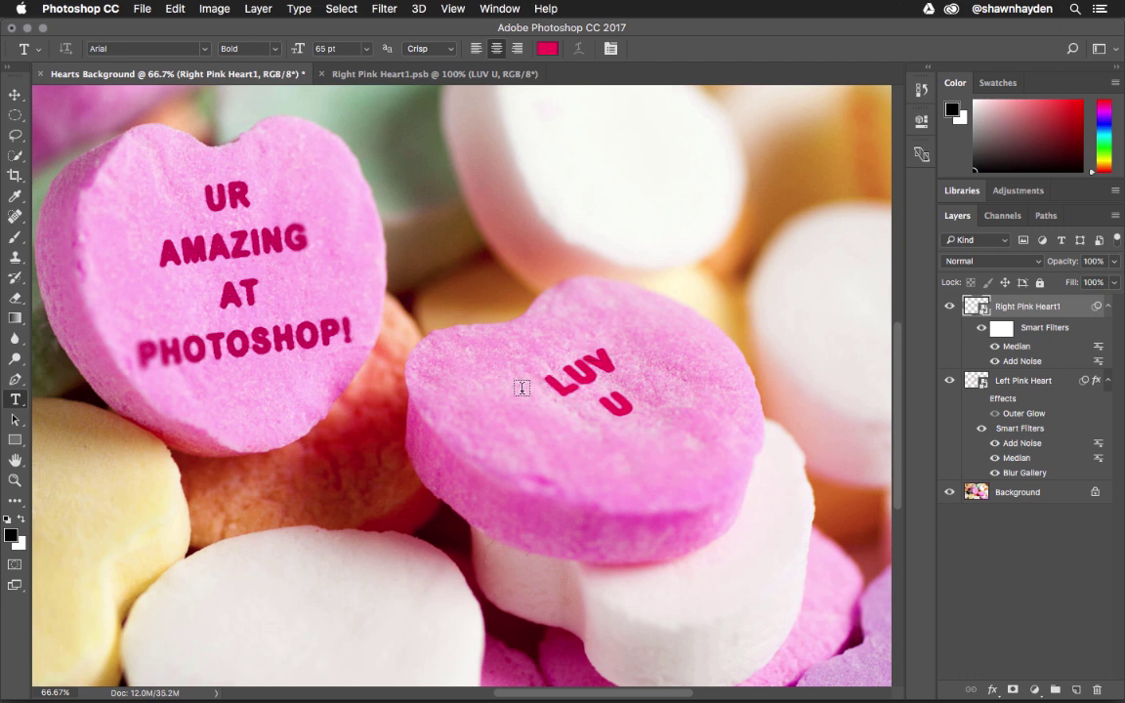
pyautogui.press('super+equal')
pyautogui.moveTo(665, 447); pyautogui.dragTo(557, 427)
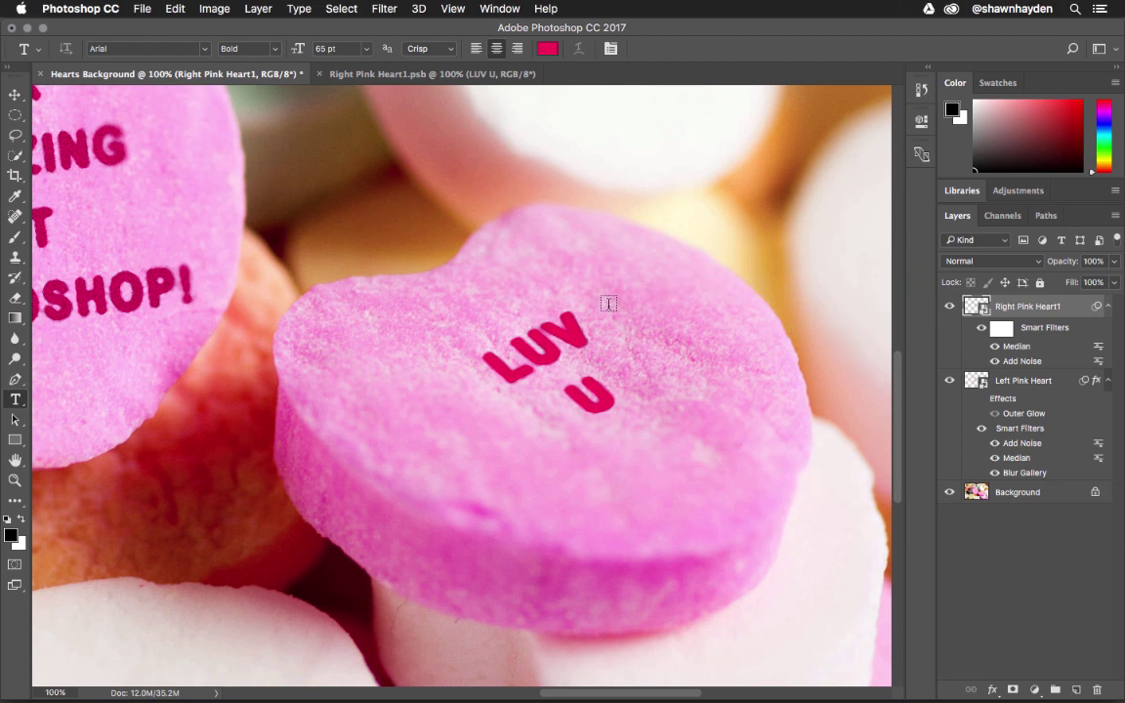
pyautogui.press('super+t')
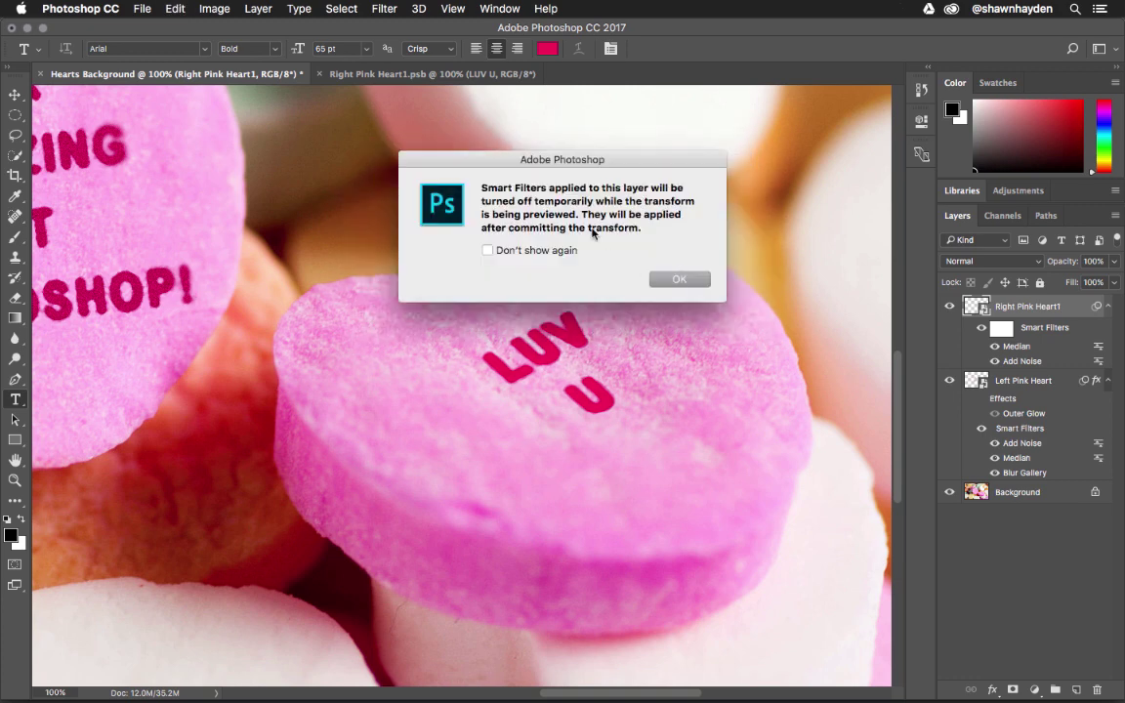
pyautogui.click(681, 280)
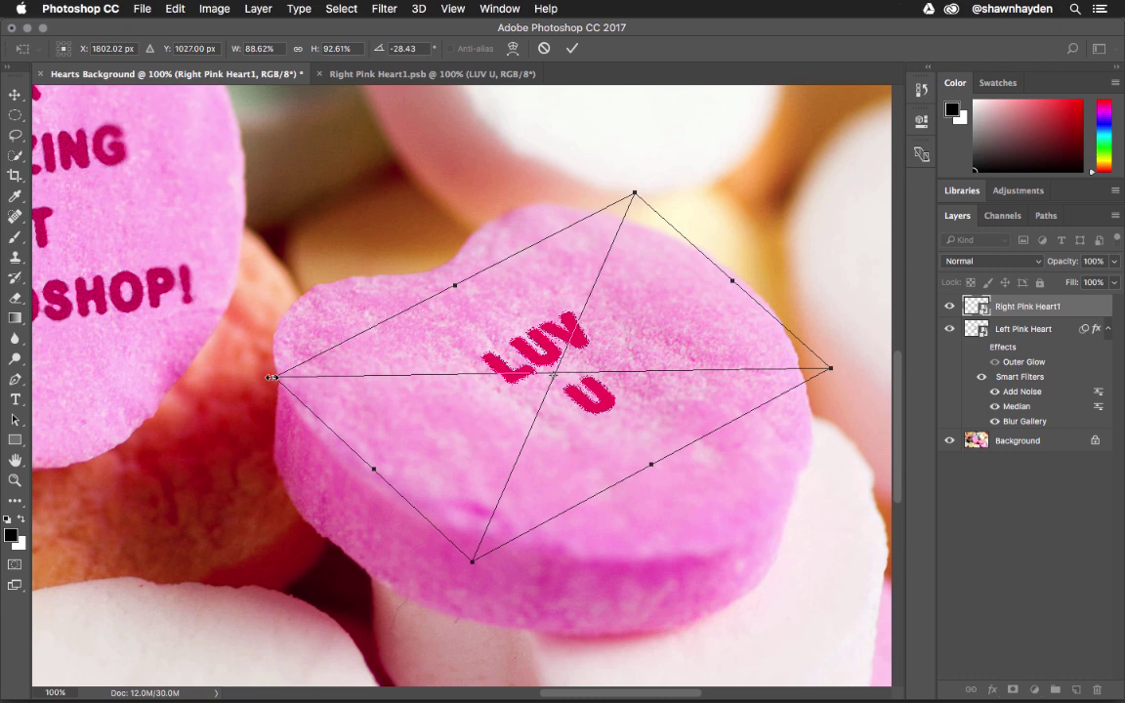
pyautogui.moveTo(274, 377); pyautogui.dragTo(45, 266)
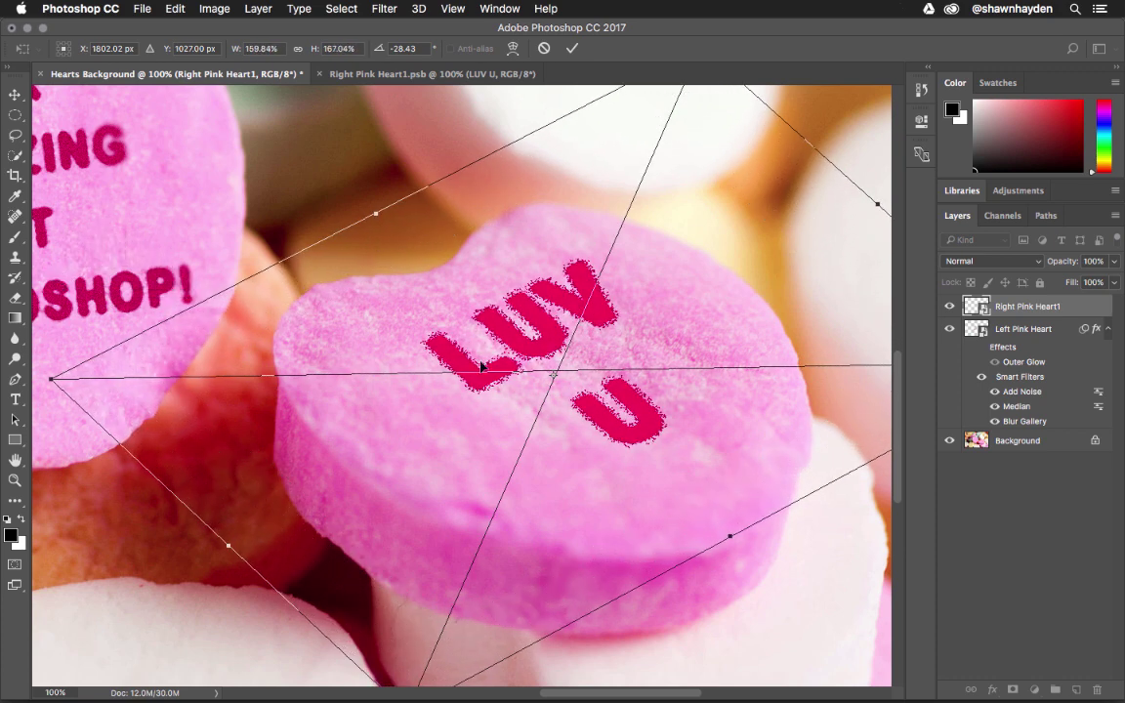
pyautogui.press('super+minus')
pyautogui.press('super+minus')
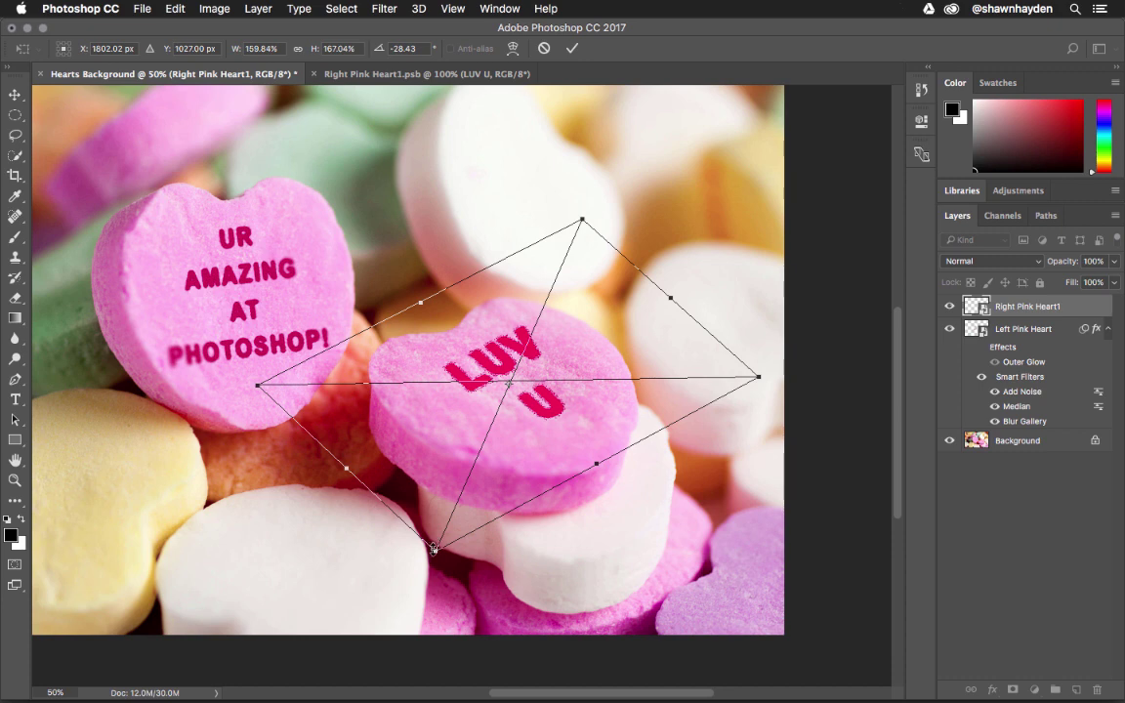
pyautogui.moveTo(433, 549)
pyautogui.mouseDown()
pyautogui.moveTo(415, 585)
pyautogui.moveTo(418, 566)
pyautogui.mouseUp()
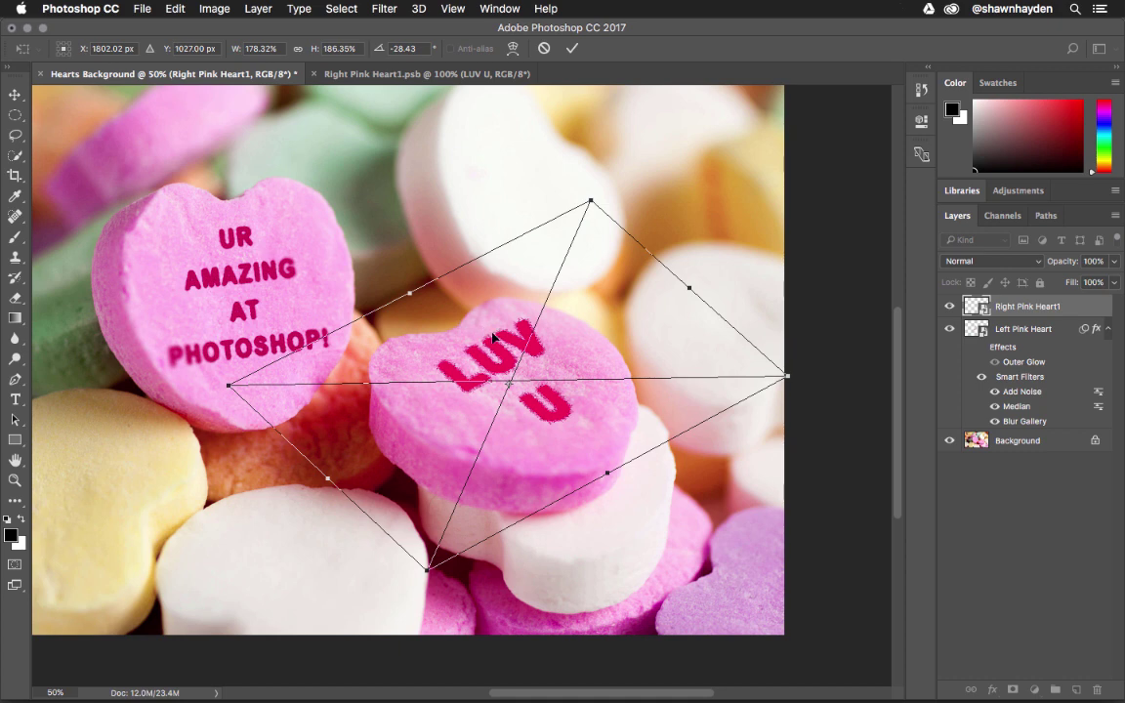
pyautogui.moveTo(494, 337); pyautogui.dragTo(506, 355)
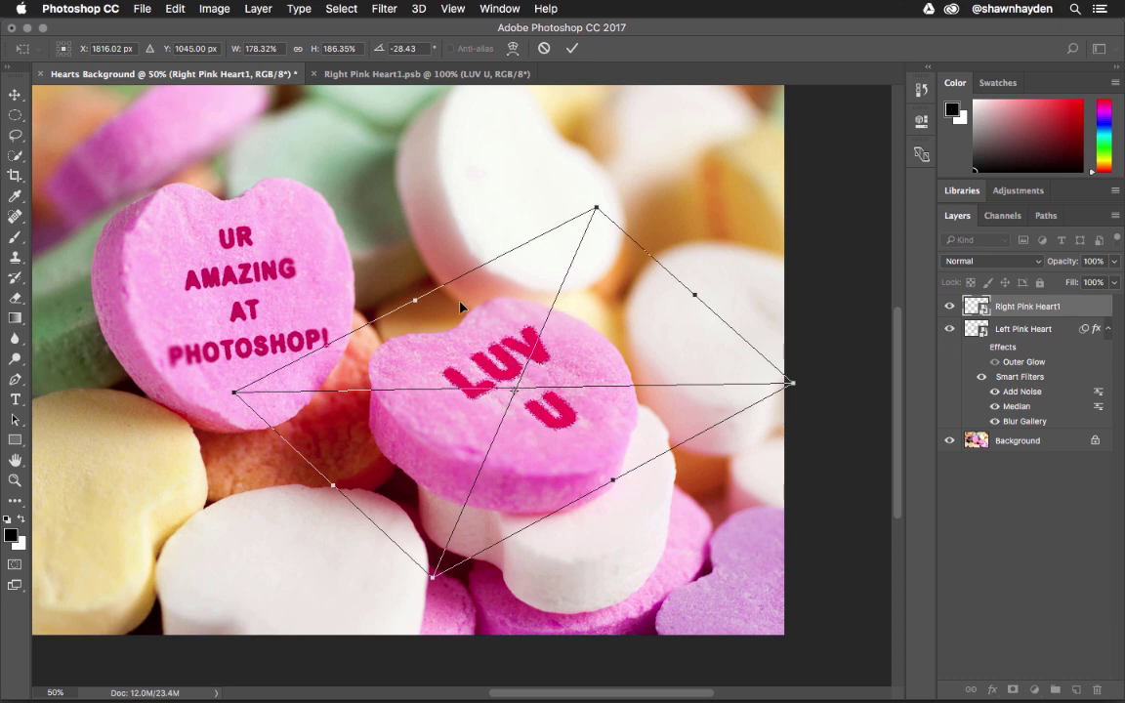
pyautogui.click(573, 49)
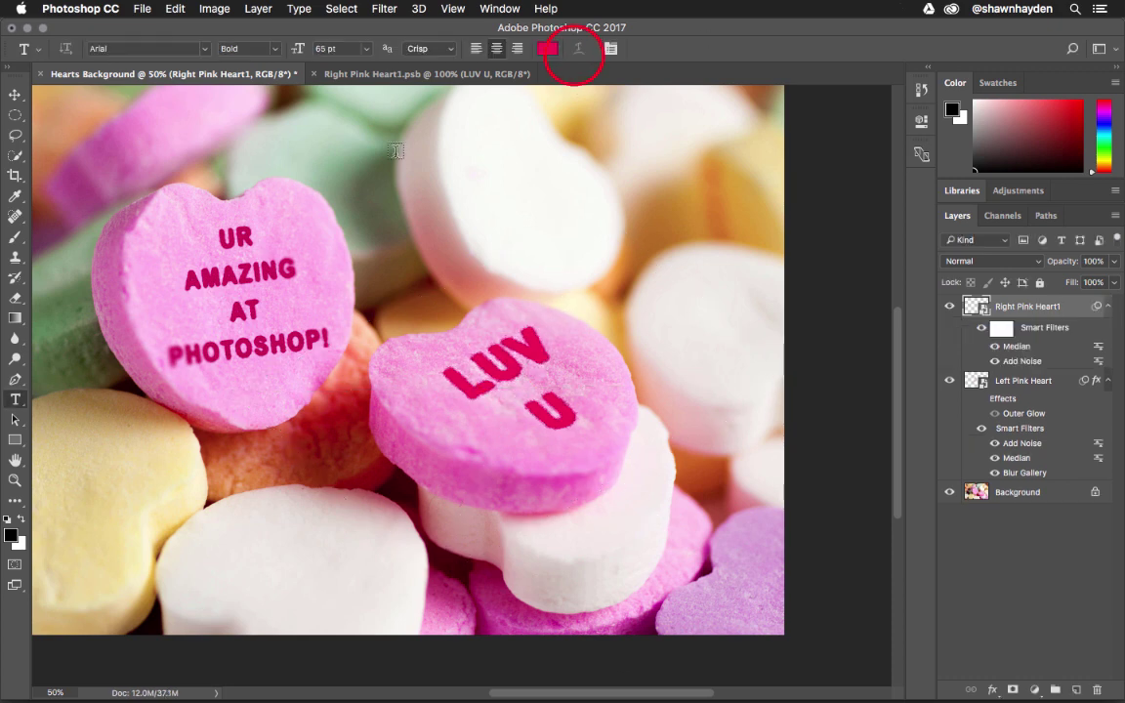
# Start a Tilt-Shift blur on the Right Pink Heart1 layer and centre it on the LUV U lettering
pyautogui.moveTo(446, 330); pyautogui.dragTo(485, 370)
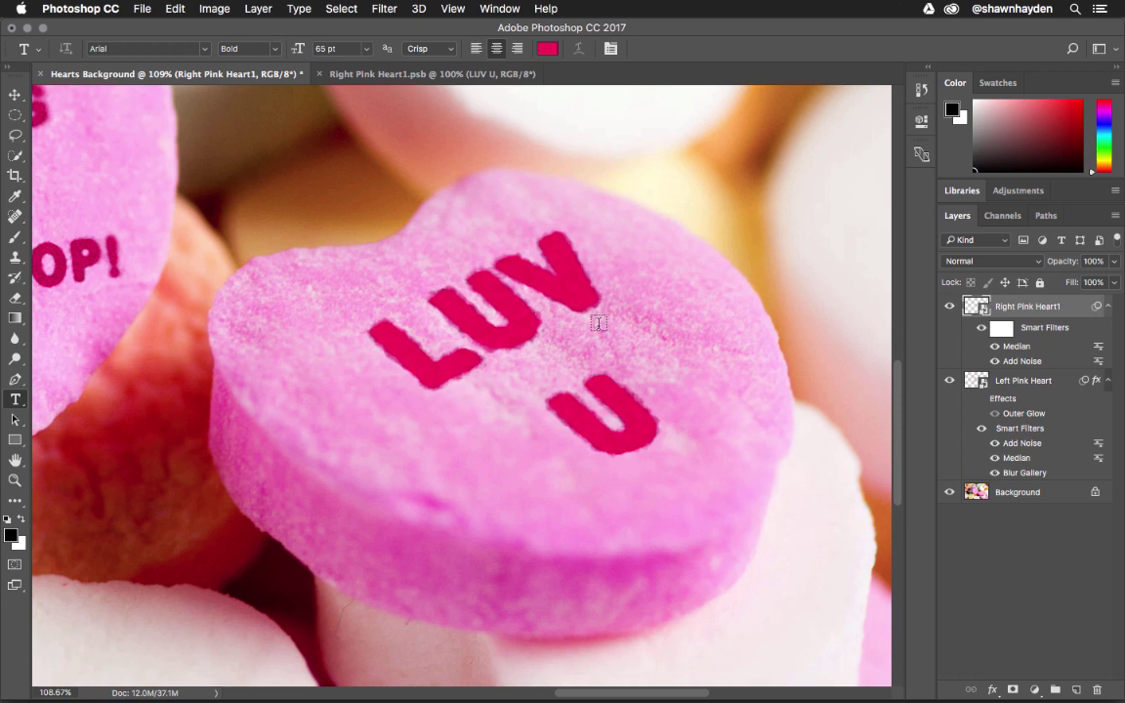
pyautogui.click(384, 8)
pyautogui.moveTo(446, 189)
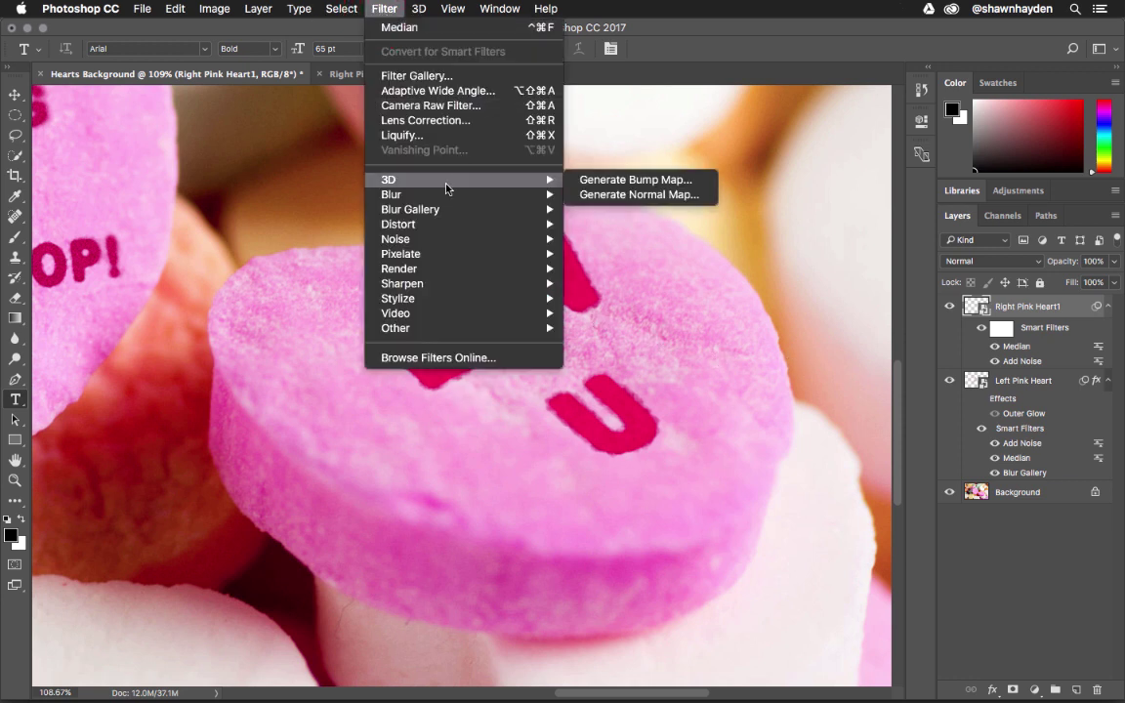
pyautogui.moveTo(445, 210)
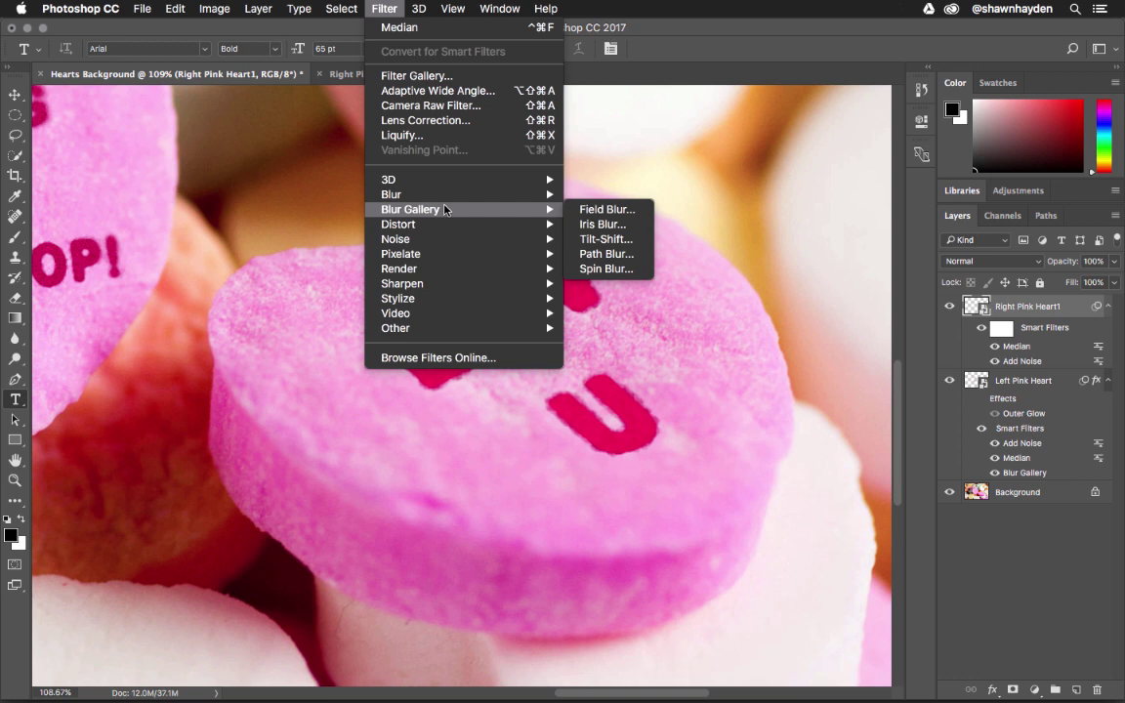
pyautogui.click(640, 240)
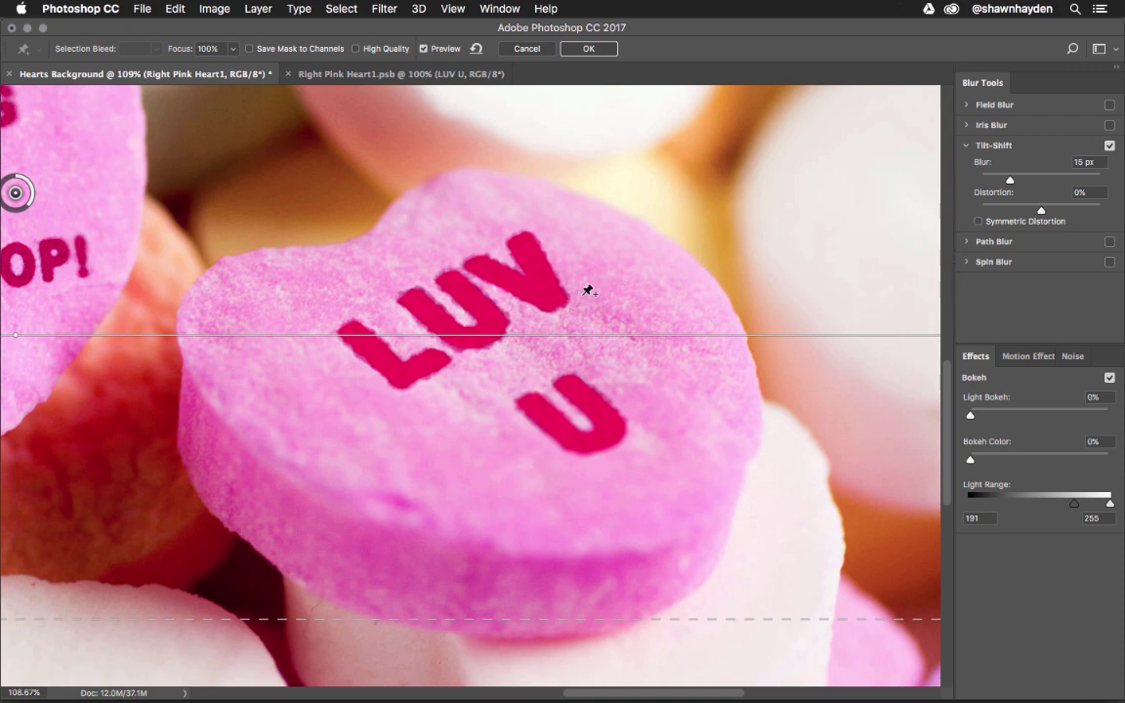
pyautogui.press('super+minus')
pyautogui.press('super+minus')
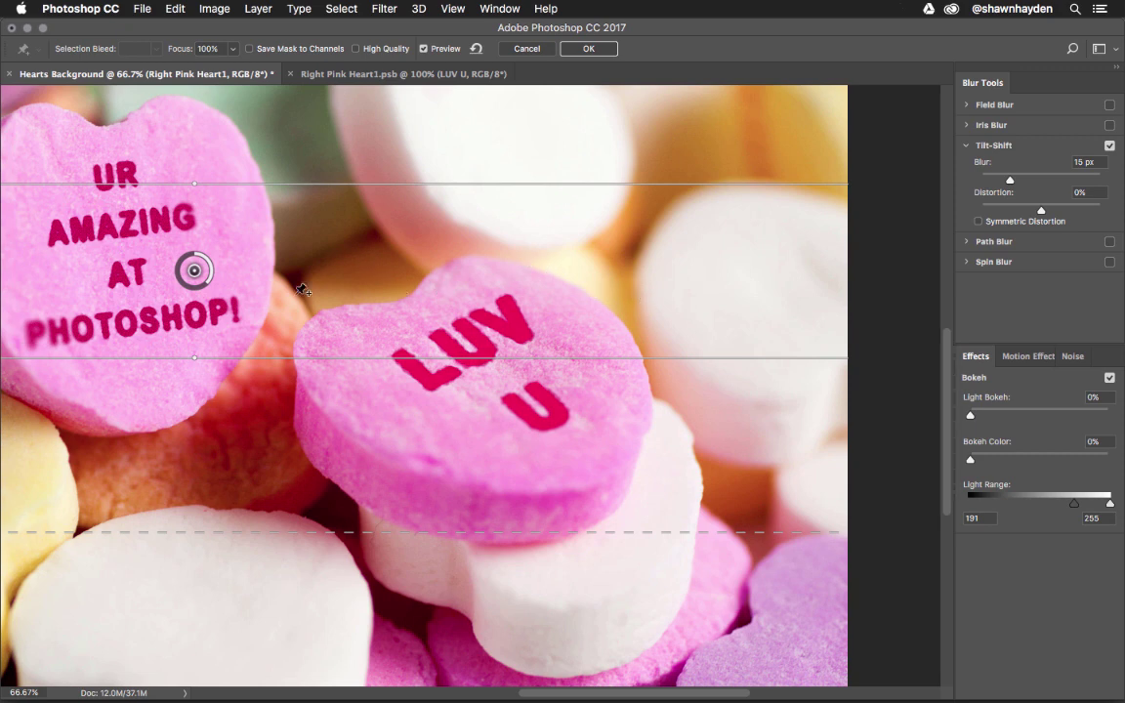
pyautogui.press('super+minus')
pyautogui.press('super+minus')
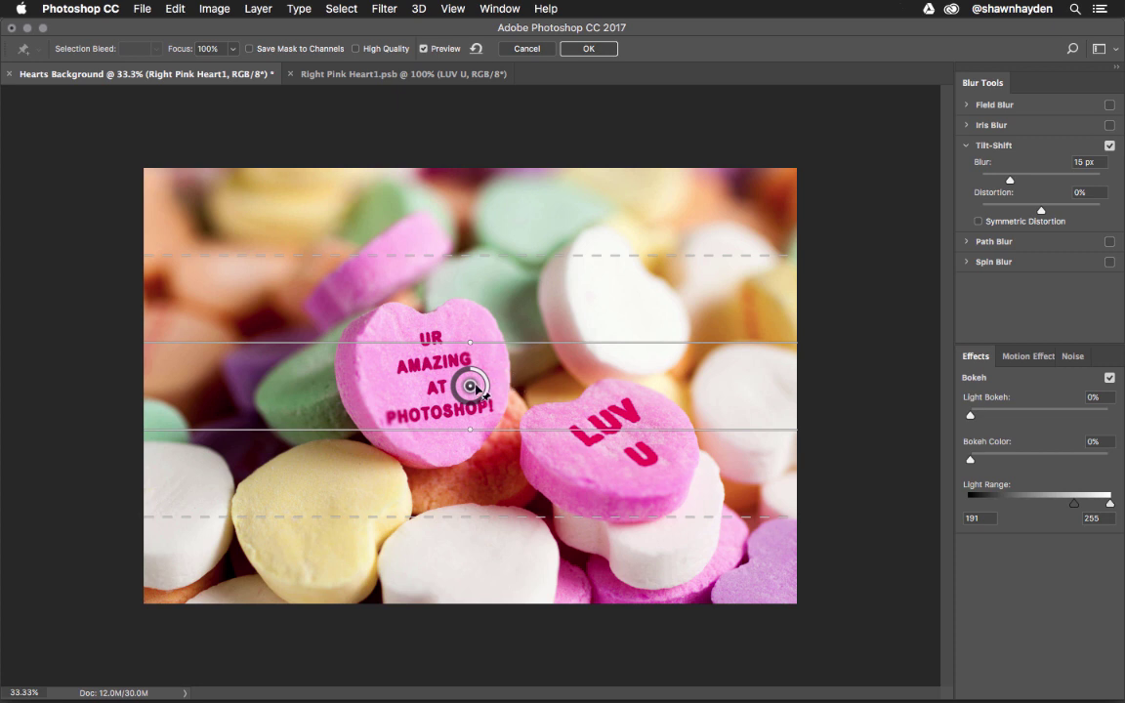
pyautogui.moveTo(470, 387); pyautogui.dragTo(600, 431)
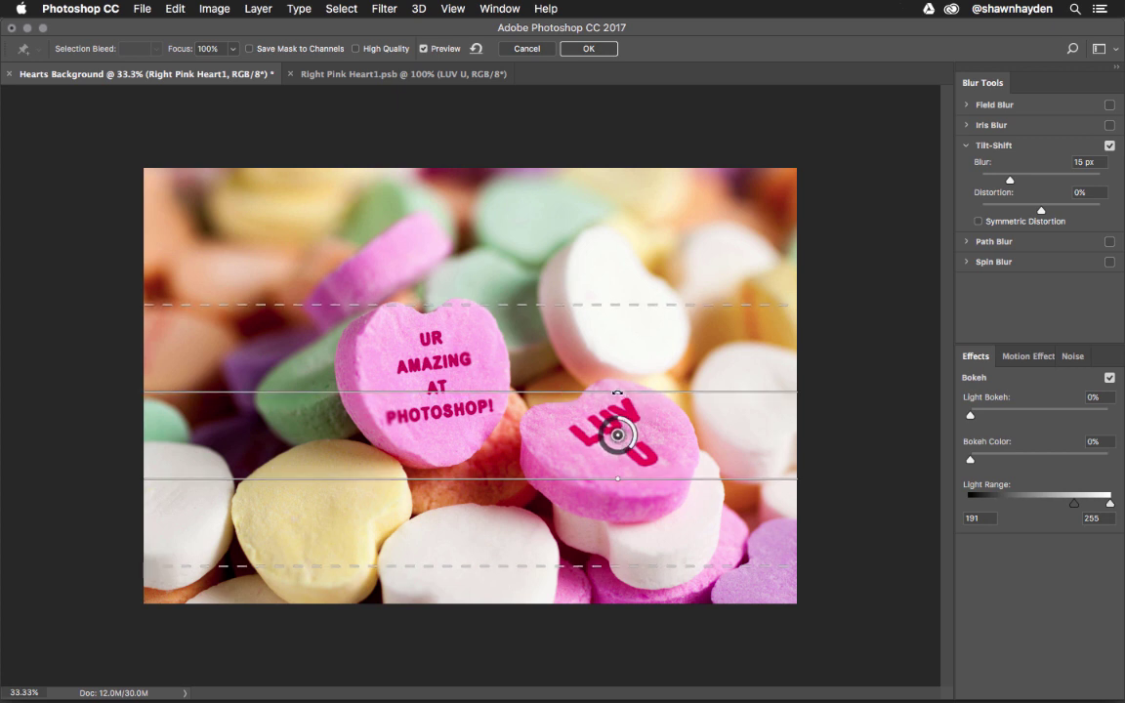
# Rotate the tilt-shift band to follow the right heart's slant and narrow its sharp zone around the lettering from both sides
pyautogui.press('super+1')
pyautogui.moveTo(708, 466); pyautogui.dragTo(211, 254)
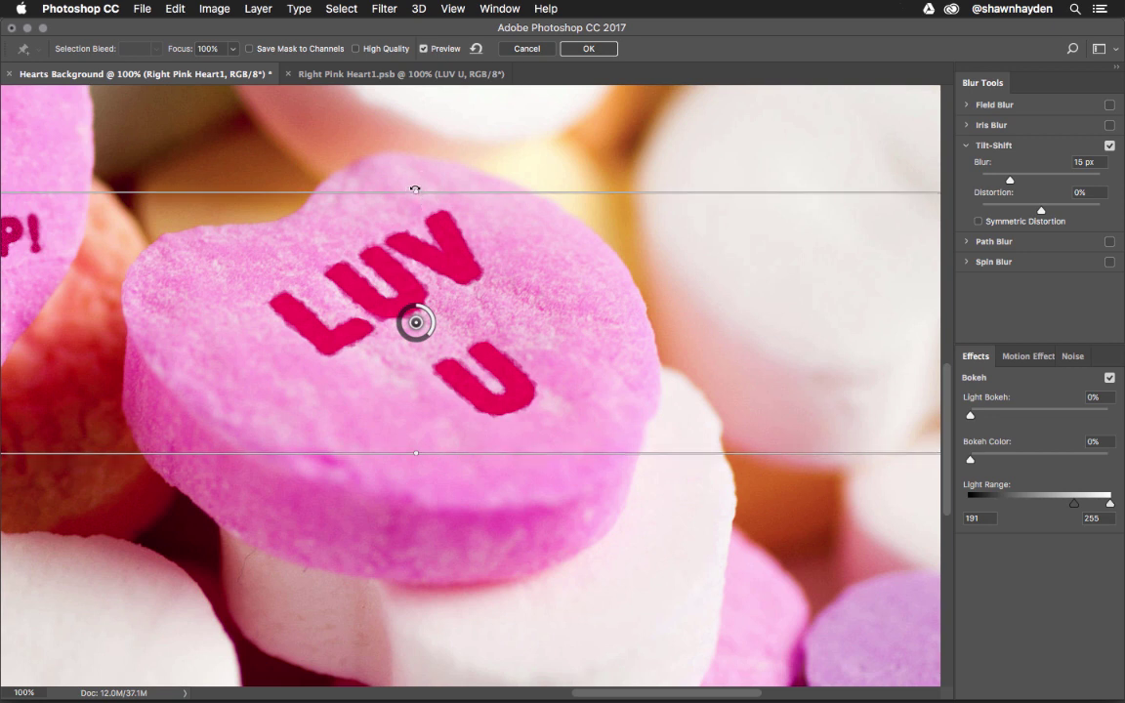
pyautogui.moveTo(416, 191); pyautogui.dragTo(458, 192)
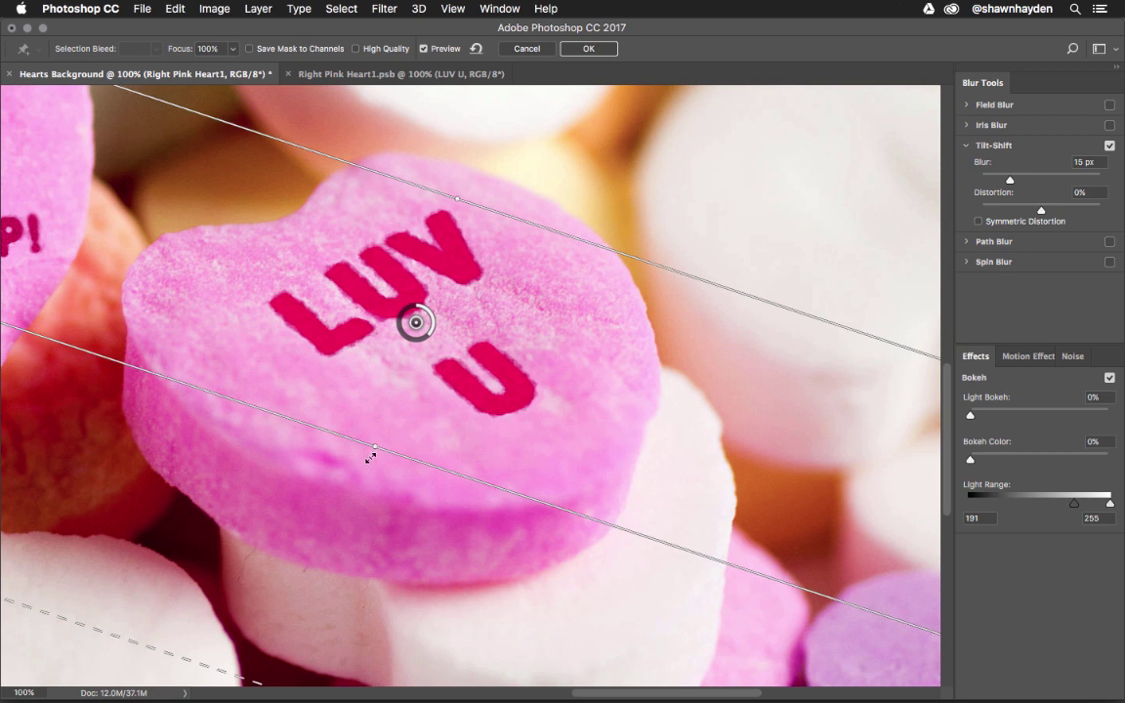
pyautogui.moveTo(371, 457); pyautogui.dragTo(402, 377)
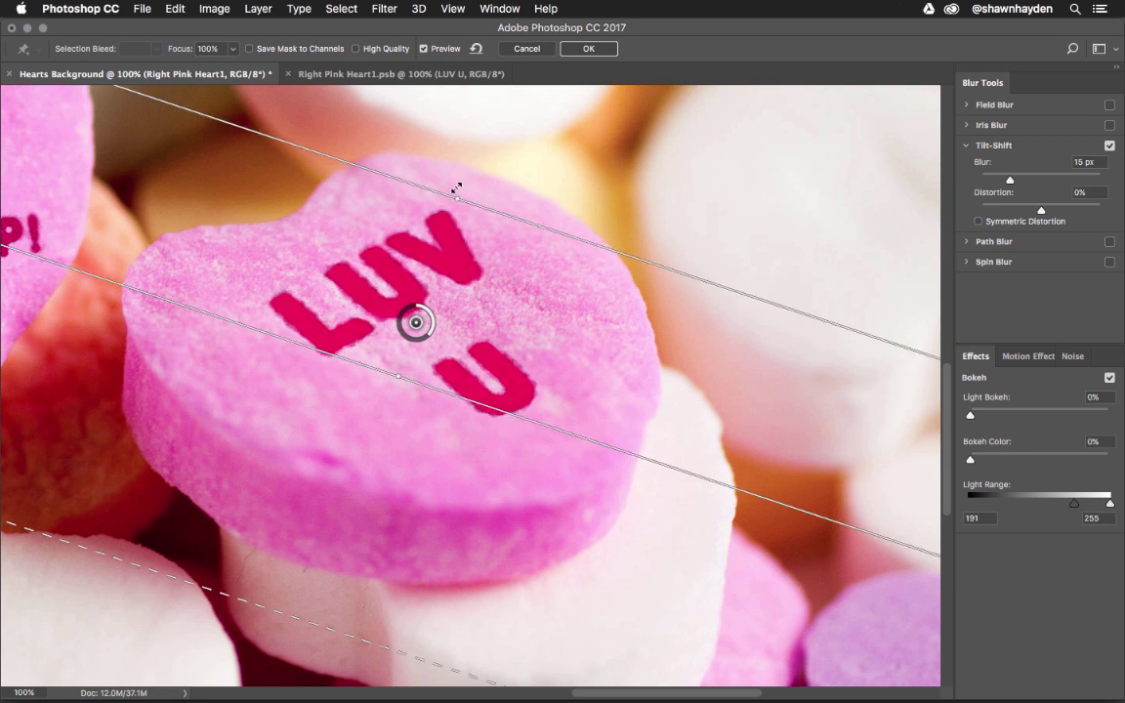
pyautogui.moveTo(456, 187); pyautogui.dragTo(424, 237)
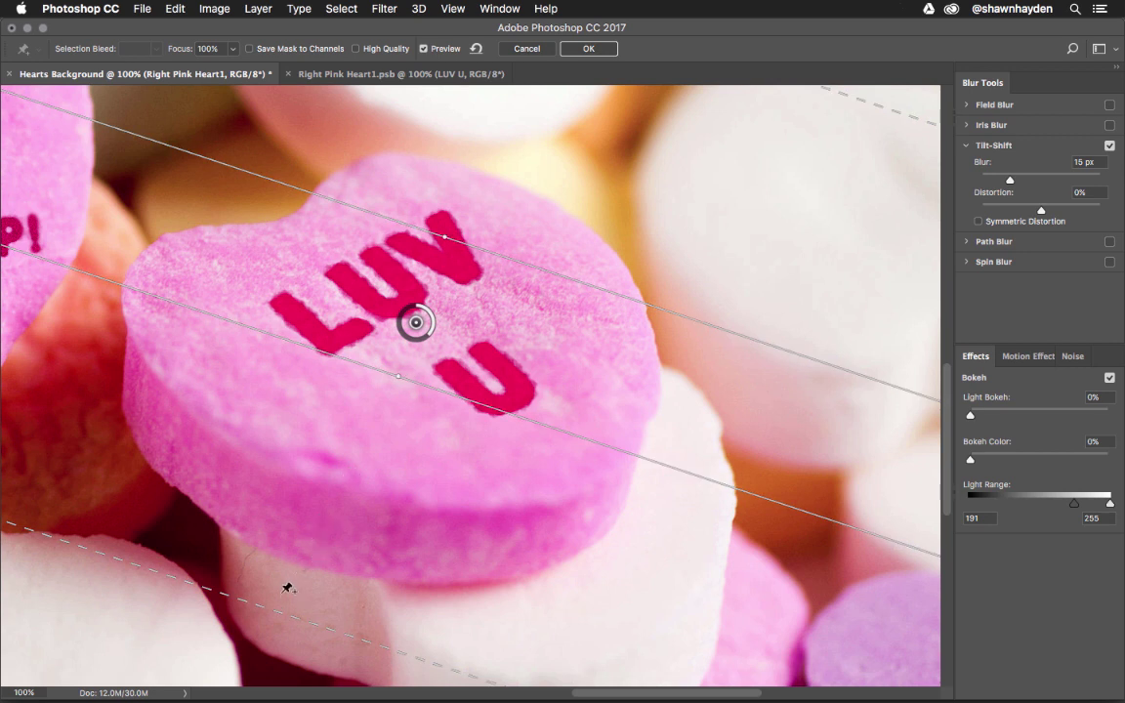
# Pull both blur transition boundaries closer to the right heart and tighten the sharp zone further around the lettering's centre
pyautogui.moveTo(253, 602); pyautogui.dragTo(291, 480)
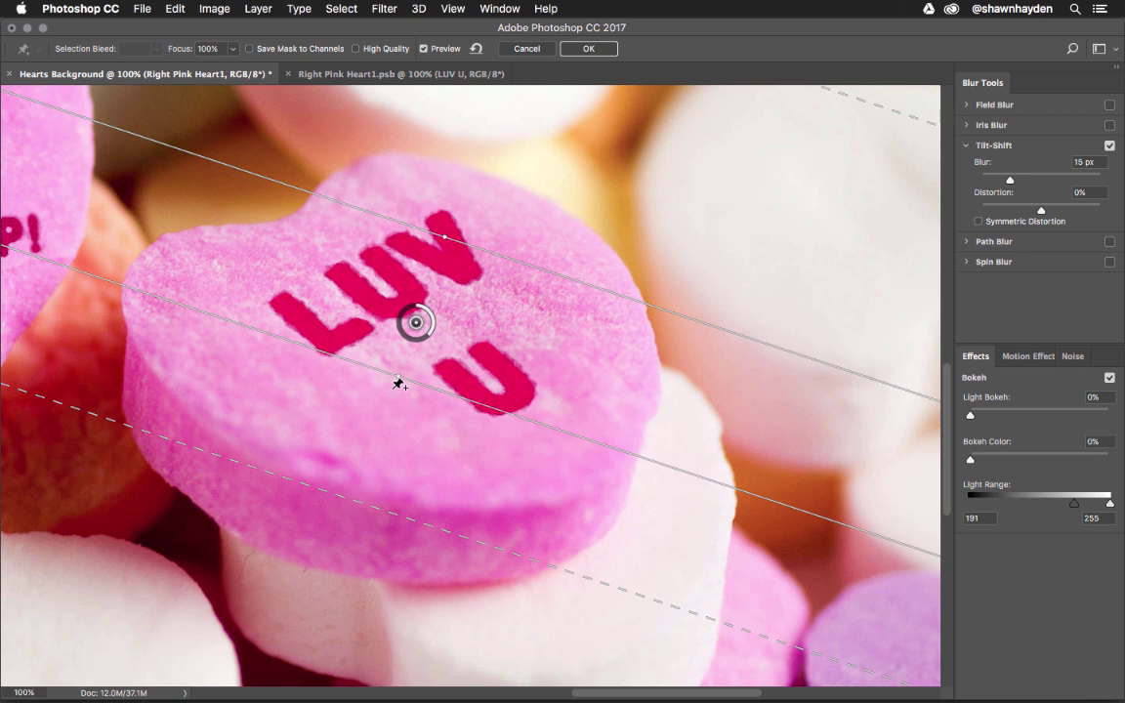
pyautogui.click(395, 382)
pyautogui.moveTo(399, 372); pyautogui.dragTo(401, 364)
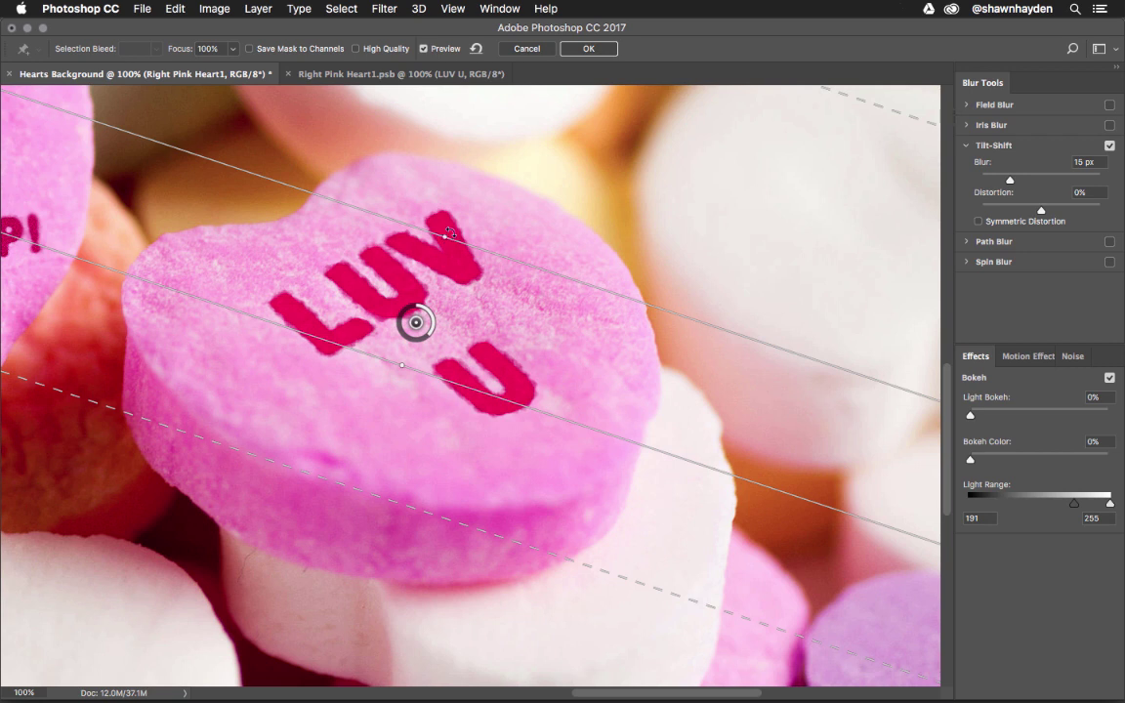
pyautogui.moveTo(449, 231); pyautogui.dragTo(423, 276)
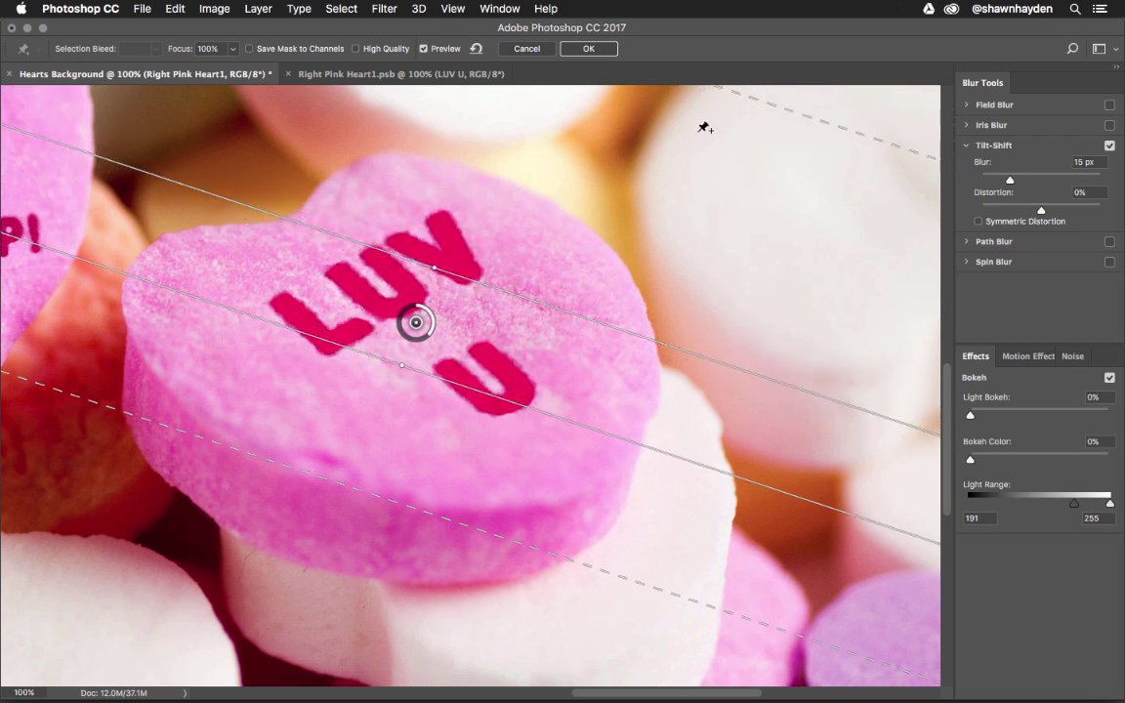
pyautogui.moveTo(748, 101); pyautogui.dragTo(662, 203)
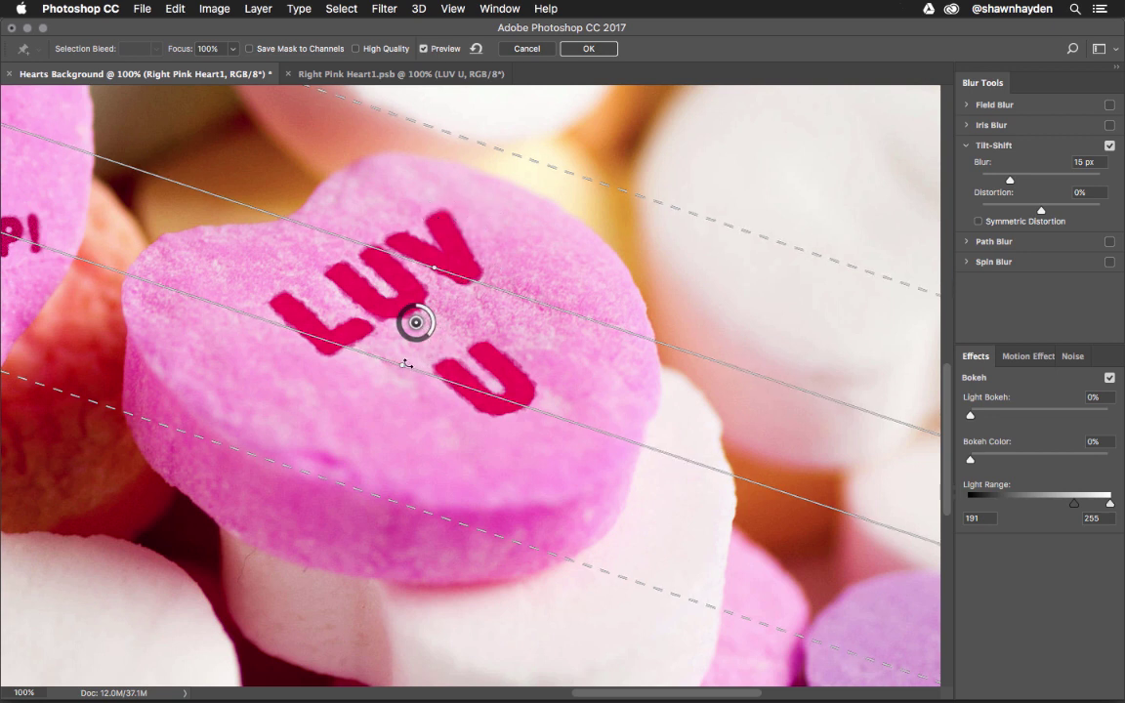
# Fine-tune the sharp zone's lower edge and the tilt-shift angle, and apply the filter with a 15 px blur
pyautogui.moveTo(395, 373); pyautogui.dragTo(403, 367)
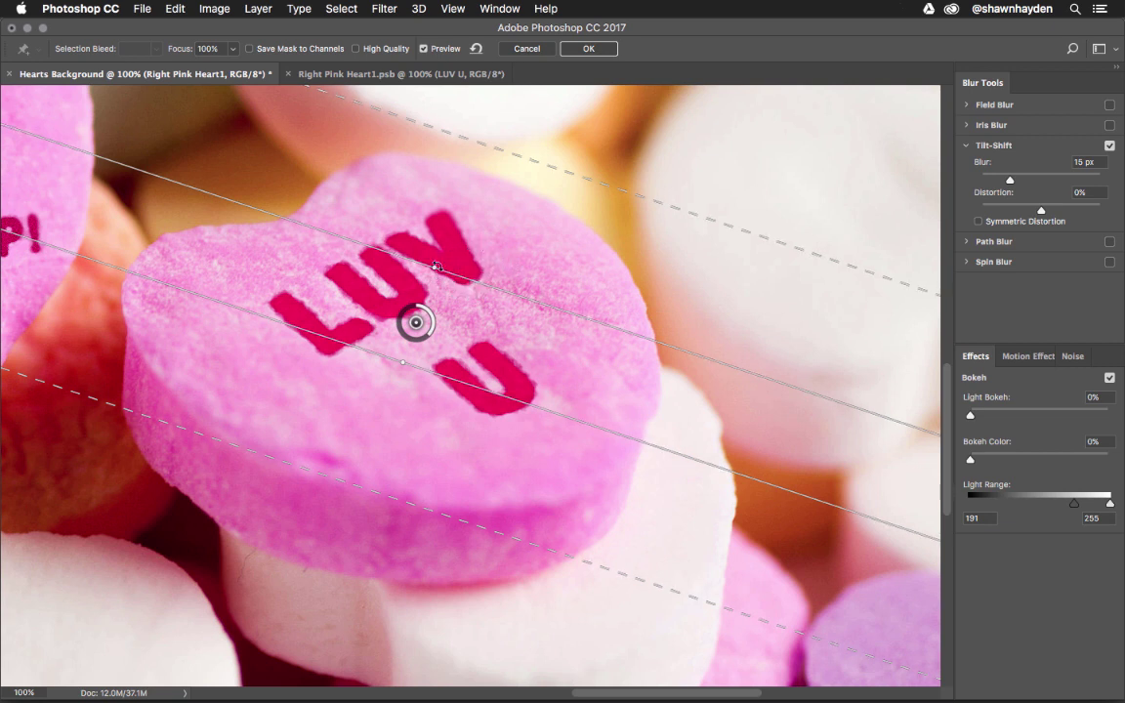
pyautogui.moveTo(436, 266)
pyautogui.mouseDown()
pyautogui.moveTo(439, 252)
pyautogui.moveTo(435, 265)
pyautogui.mouseUp()
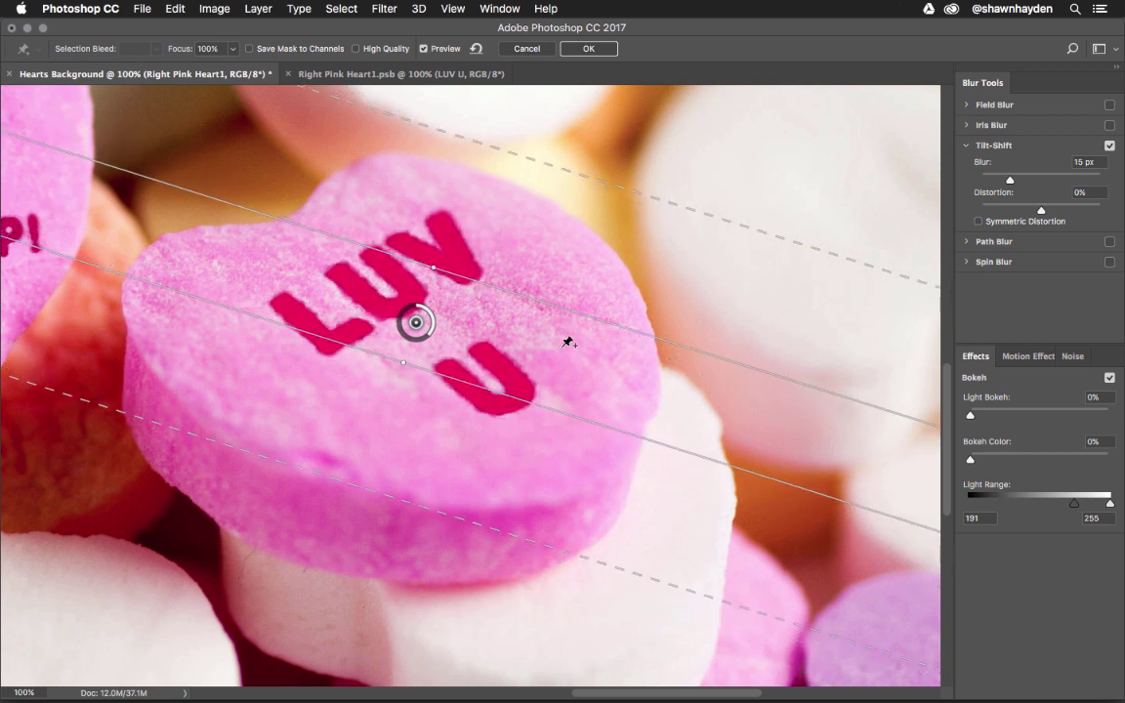
pyautogui.click(589, 49)
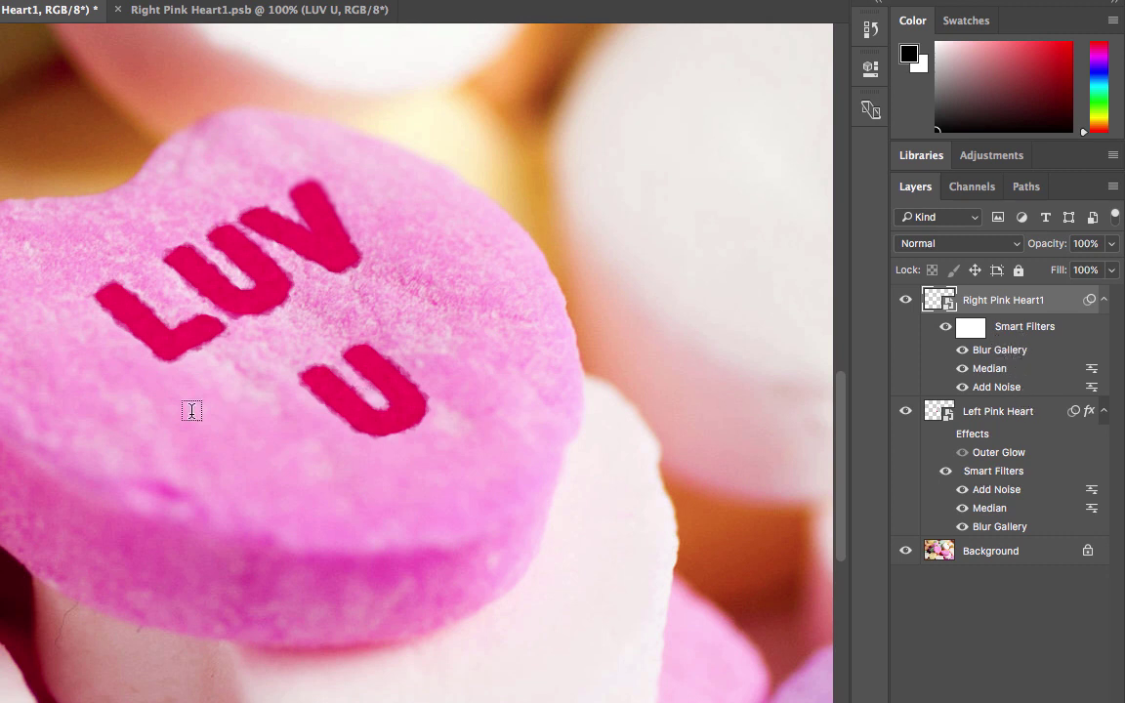
pyautogui.keyDown('alt'); pyautogui.click(153, 384); pyautogui.keyUp('alt')
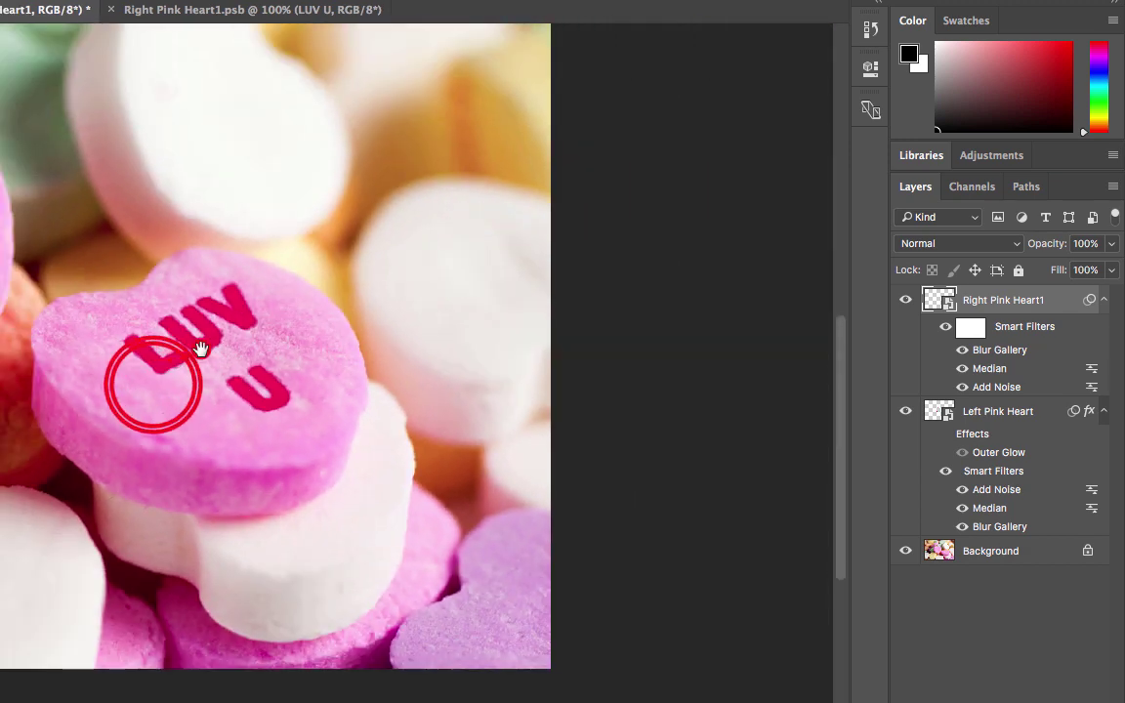
pyautogui.moveTo(201, 346); pyautogui.dragTo(296, 398)
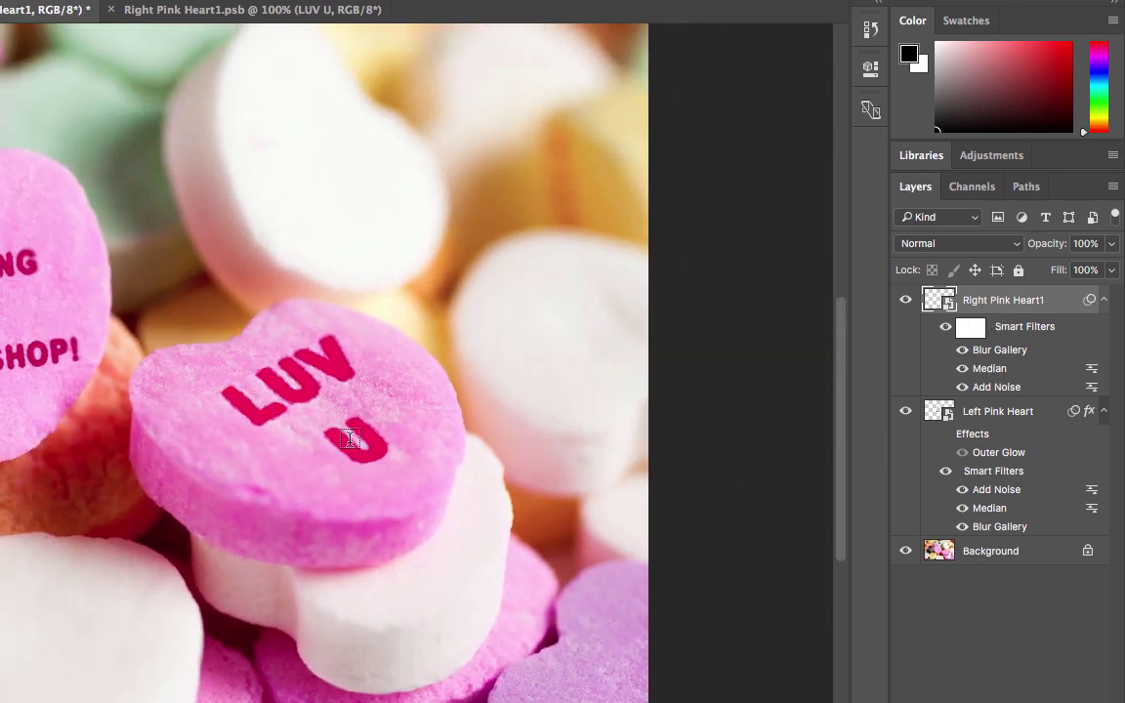
pyautogui.moveTo(271, 386); pyautogui.dragTo(479, 399)
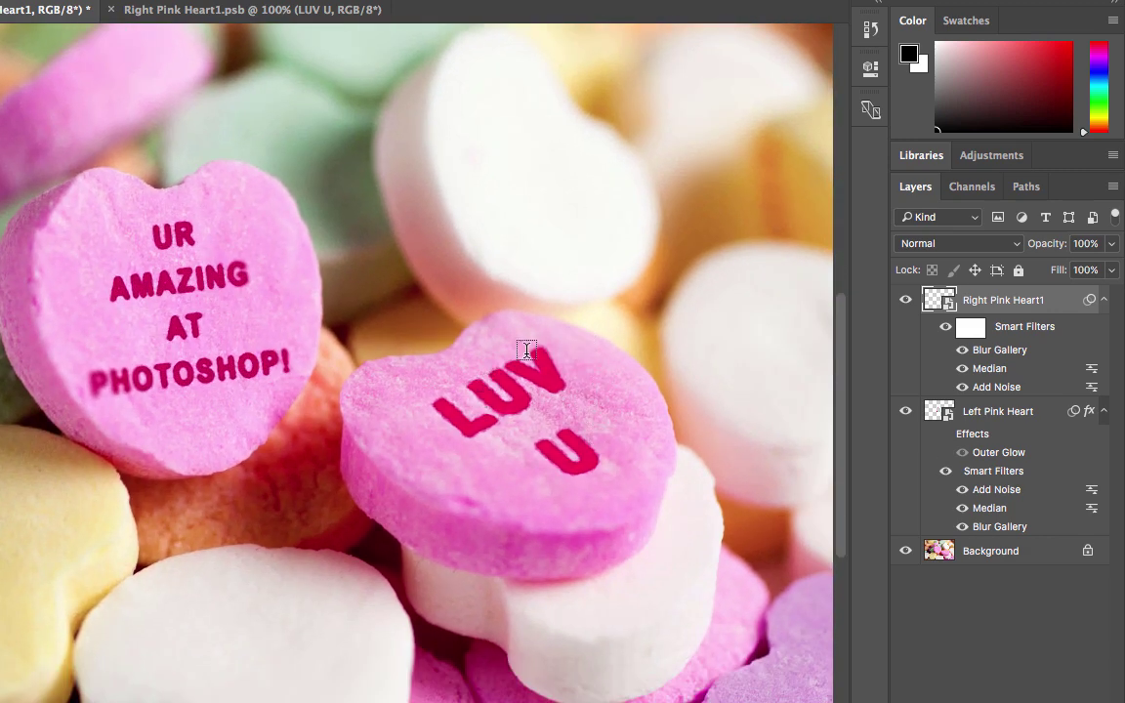